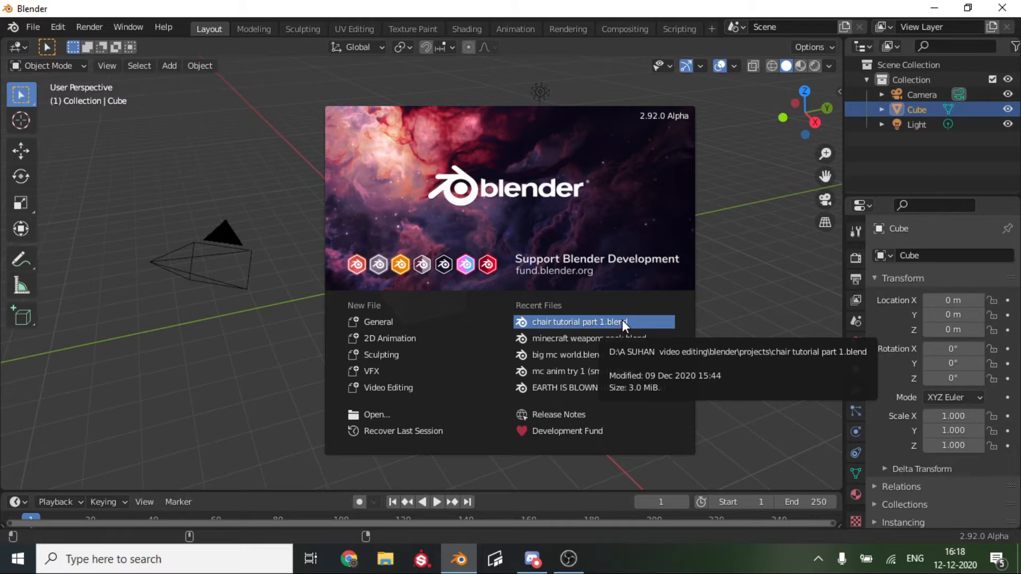
Open the recent file "chair tutorial part 1.blend" and select the chair frame
{"action": "left_click", "coordinate": [622, 320]}
{"action": "scroll", "coordinate": [503, 290], "scroll_direction": "up", "scroll_amount": 4}
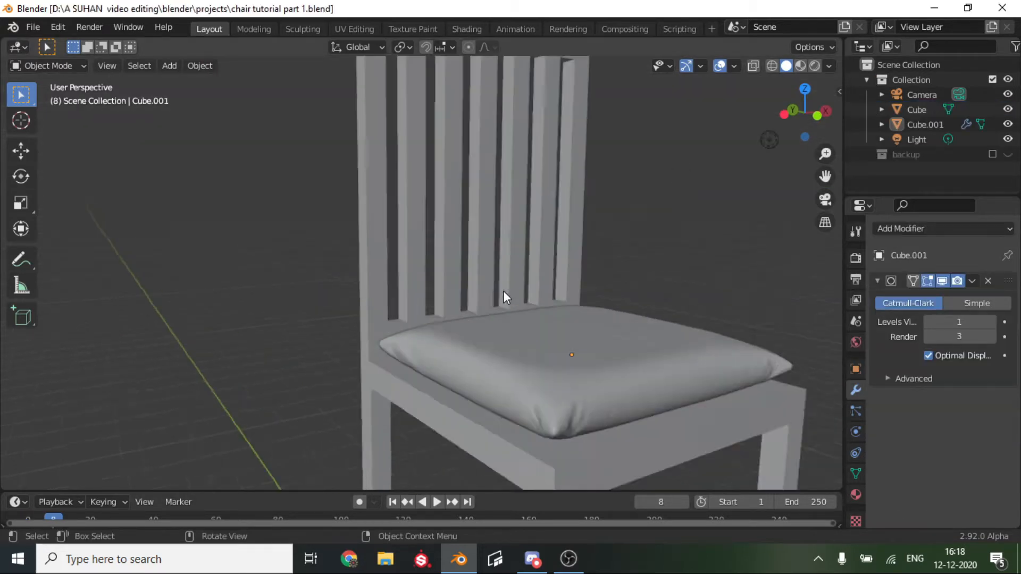
{"action": "middle_click_drag", "start_coordinate": [503, 291], "coordinate": [663, 295]}
{"action": "left_click", "coordinate": [591, 276]}
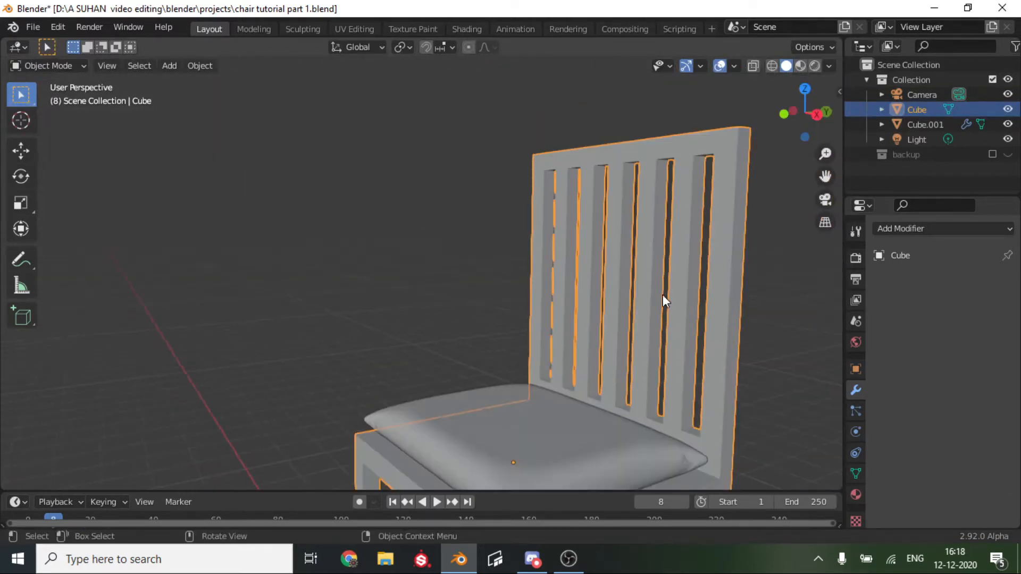
Examine the chair frame and cushion from several angles, including the frame's mesh edges in Edit Mode
{"action": "scroll", "coordinate": [533, 334], "scroll_direction": "down", "scroll_amount": 5}
{"action": "middle_click_drag", "start_coordinate": [533, 334], "coordinate": [483, 322]}
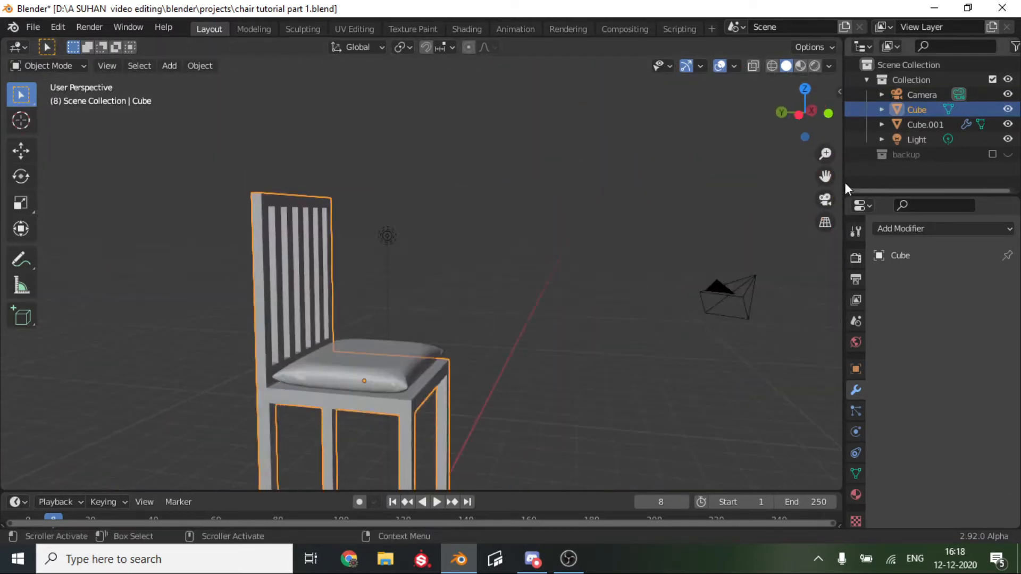
{"action": "left_click_drag", "start_coordinate": [825, 176], "coordinate": [989, 130]}
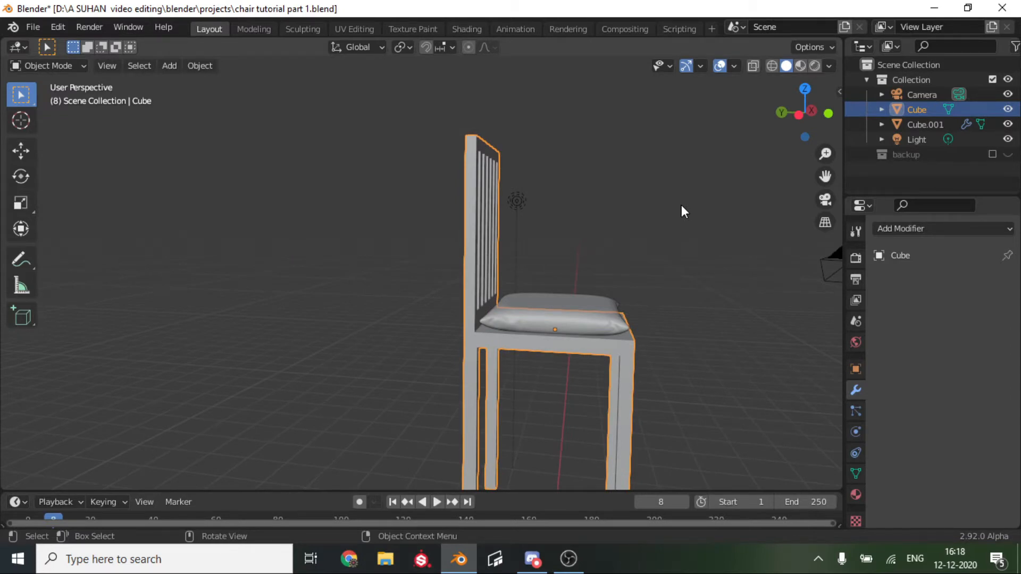
{"action": "scroll", "coordinate": [681, 206], "scroll_direction": "up", "scroll_amount": 2}
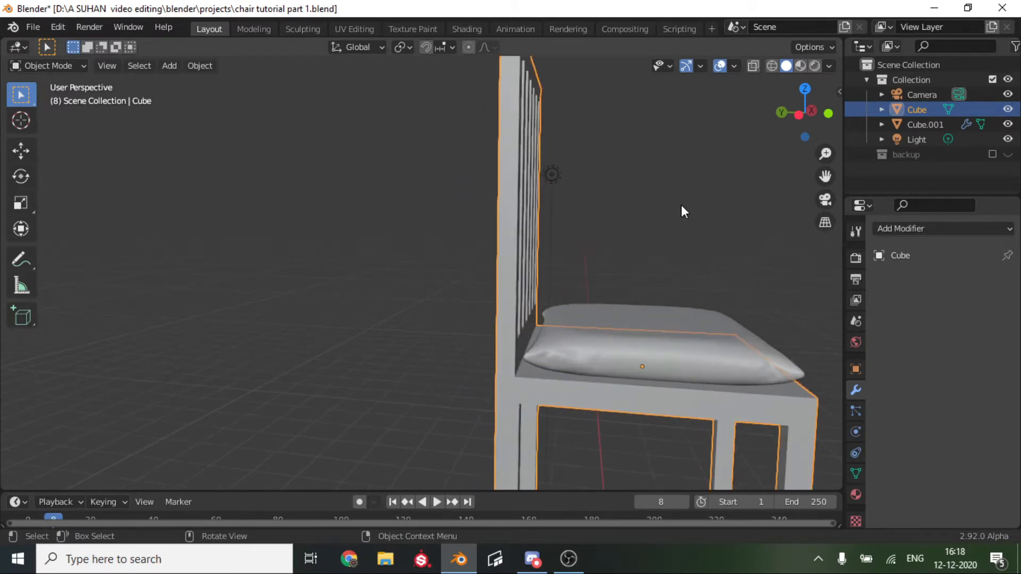
{"action": "scroll", "coordinate": [681, 205], "scroll_direction": "down", "scroll_amount": 4}
{"action": "scroll", "coordinate": [681, 205], "scroll_direction": "up", "scroll_amount": 2}
{"action": "key", "text": "Tab"}
{"action": "scroll", "coordinate": [502, 239], "scroll_direction": "up", "scroll_amount": 4}
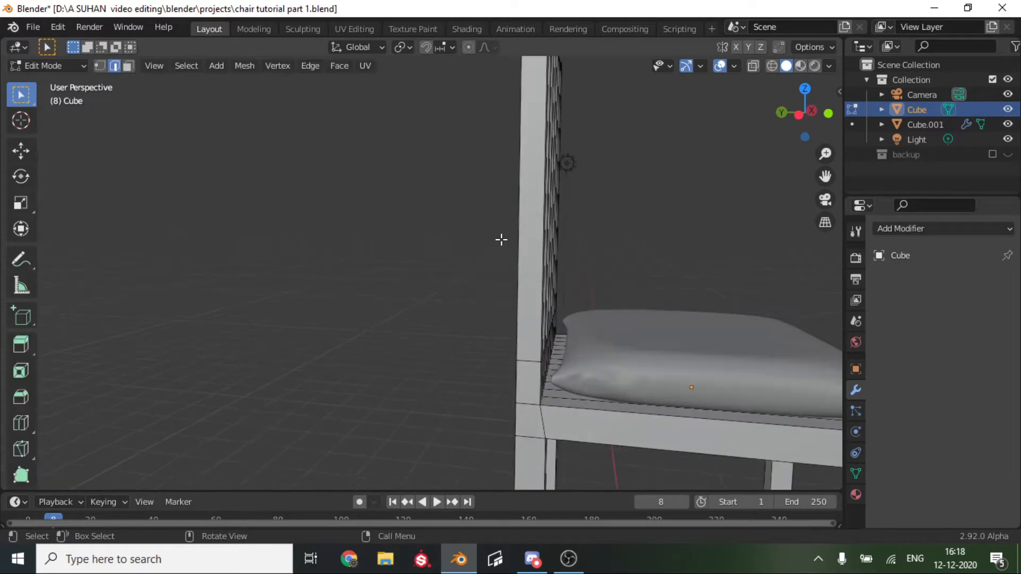
{"action": "middle_click_drag", "start_coordinate": [501, 240], "coordinate": [539, 203]}
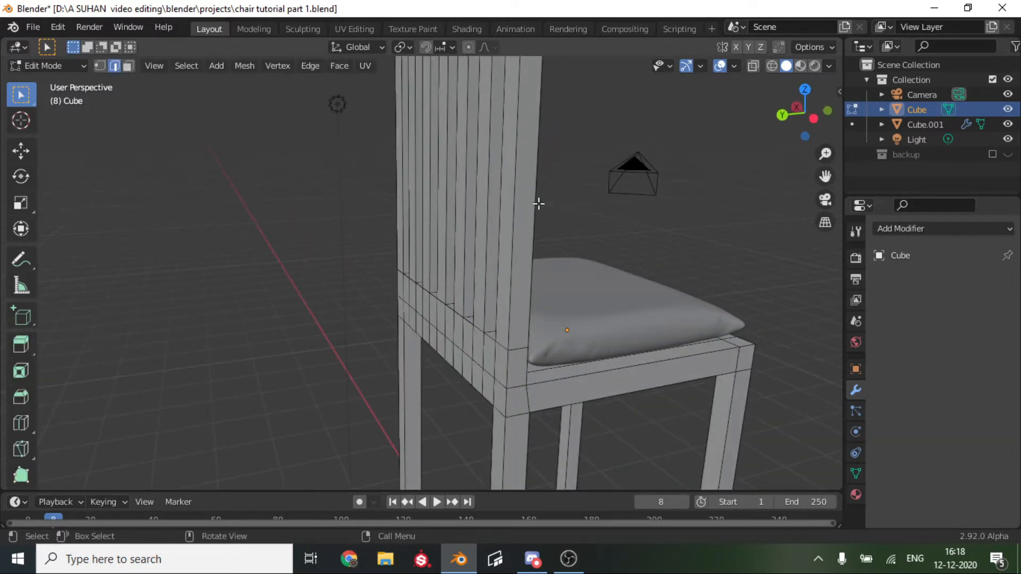
{"action": "key", "text": "Tab"}
Enable the Screencast Keys display with the Last Operator option for the viewport
{"action": "key", "text": "n"}
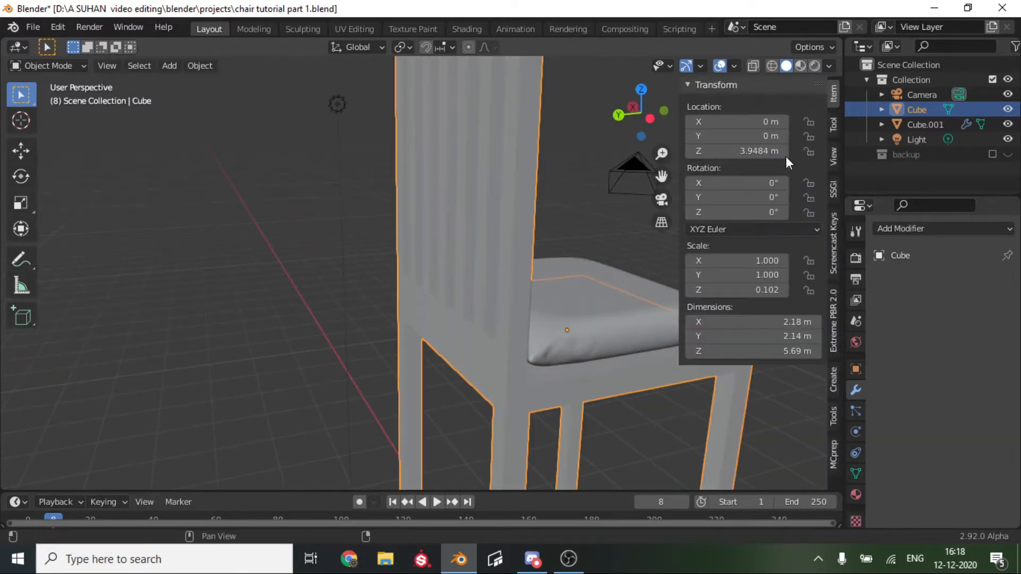
{"action": "left_click", "coordinate": [836, 242]}
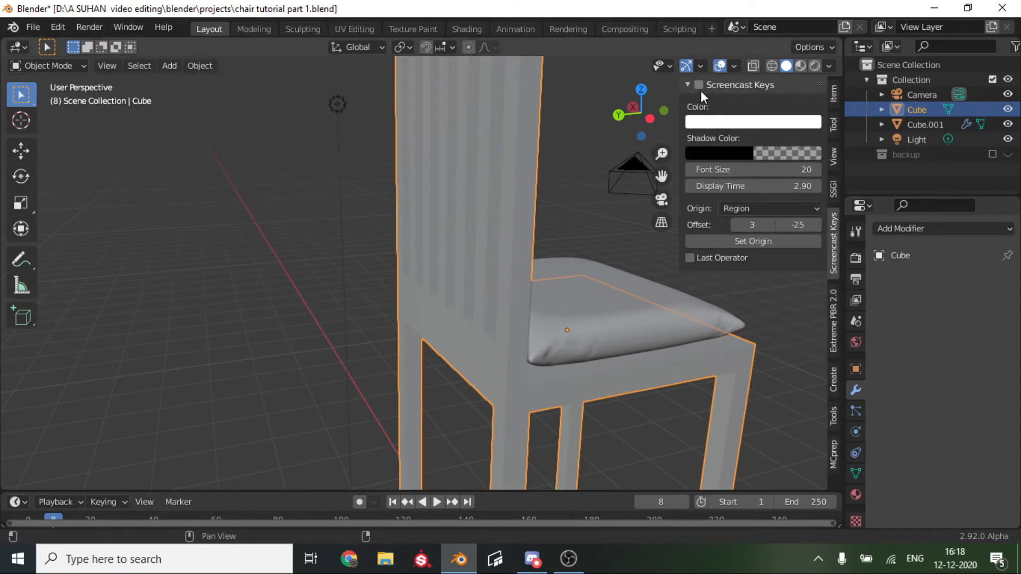
{"action": "left_click", "coordinate": [718, 258]}
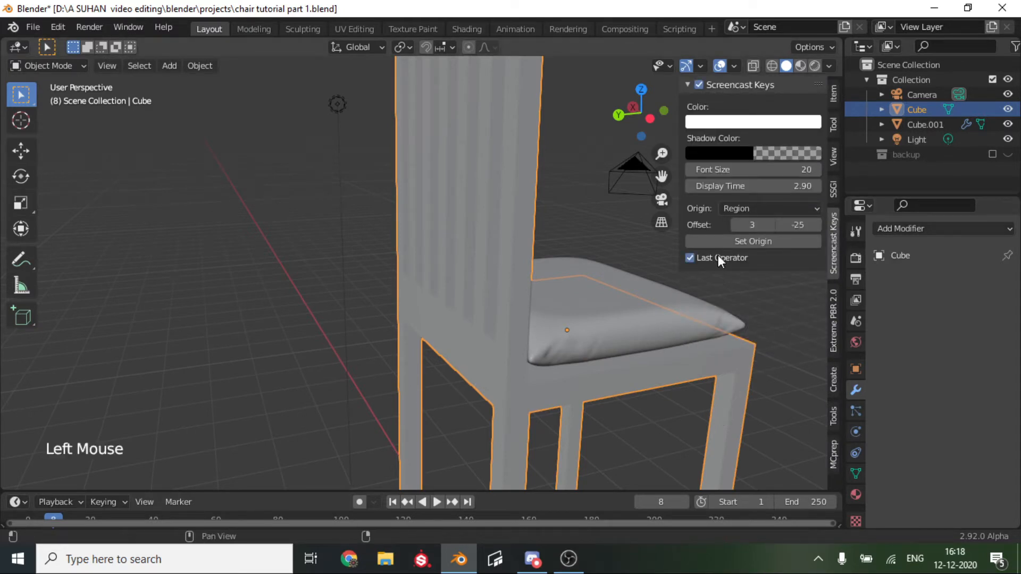
{"action": "left_click", "coordinate": [736, 309]}
{"action": "key", "text": "n"}
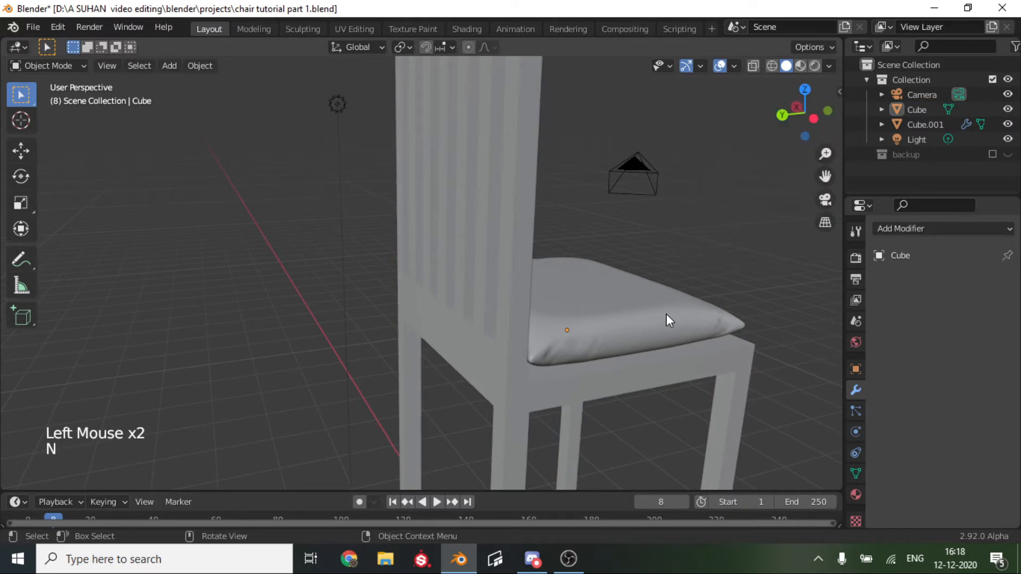
Put the chair frame in Edit Mode with face selection active
{"action": "left_click", "coordinate": [53, 63]}
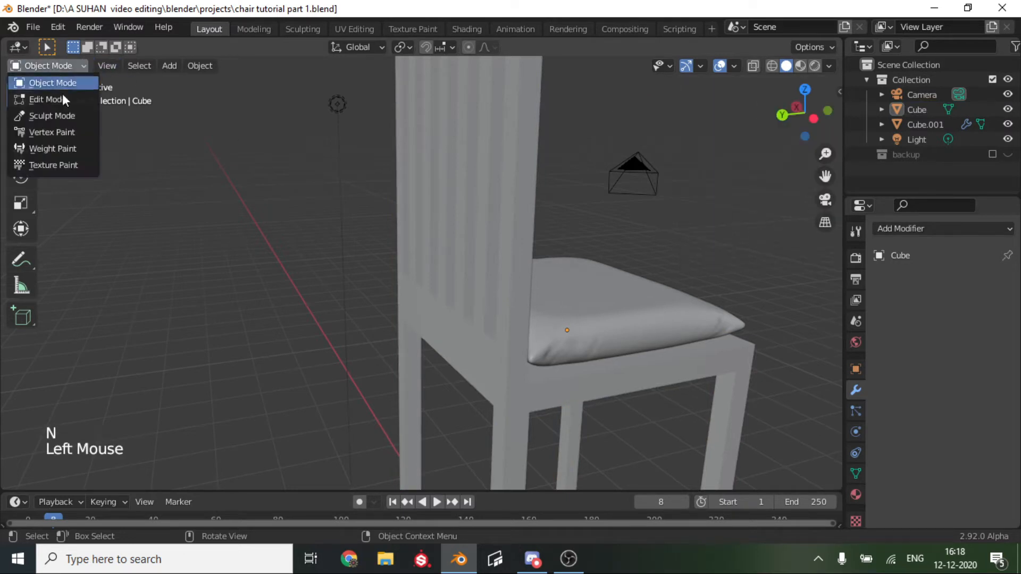
{"action": "left_click", "coordinate": [48, 99]}
{"action": "scroll", "coordinate": [532, 213], "scroll_direction": "down", "scroll_amount": 3}
{"action": "scroll", "coordinate": [532, 213], "scroll_direction": "up", "scroll_amount": 1}
{"action": "middle_click_drag", "start_coordinate": [532, 213], "coordinate": [690, 200]}
{"action": "scroll", "coordinate": [405, 182], "scroll_direction": "up", "scroll_amount": 4}
{"action": "left_click", "coordinate": [377, 169]}
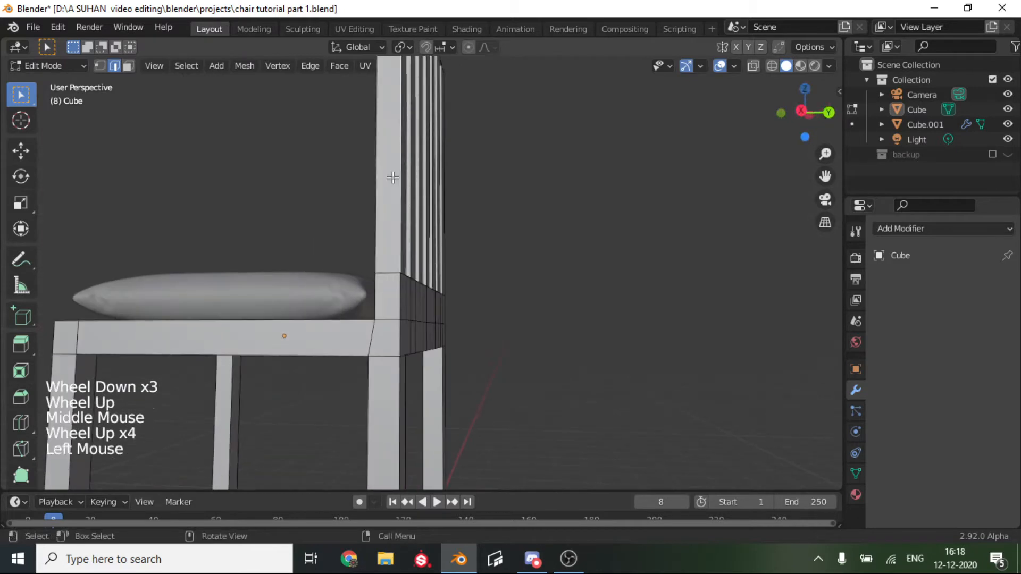
{"action": "scroll", "coordinate": [393, 177], "scroll_direction": "down", "scroll_amount": 4}
{"action": "scroll", "coordinate": [393, 177], "scroll_direction": "up", "scroll_amount": 1}
{"action": "middle_click_drag", "start_coordinate": [393, 177], "coordinate": [236, 84]}
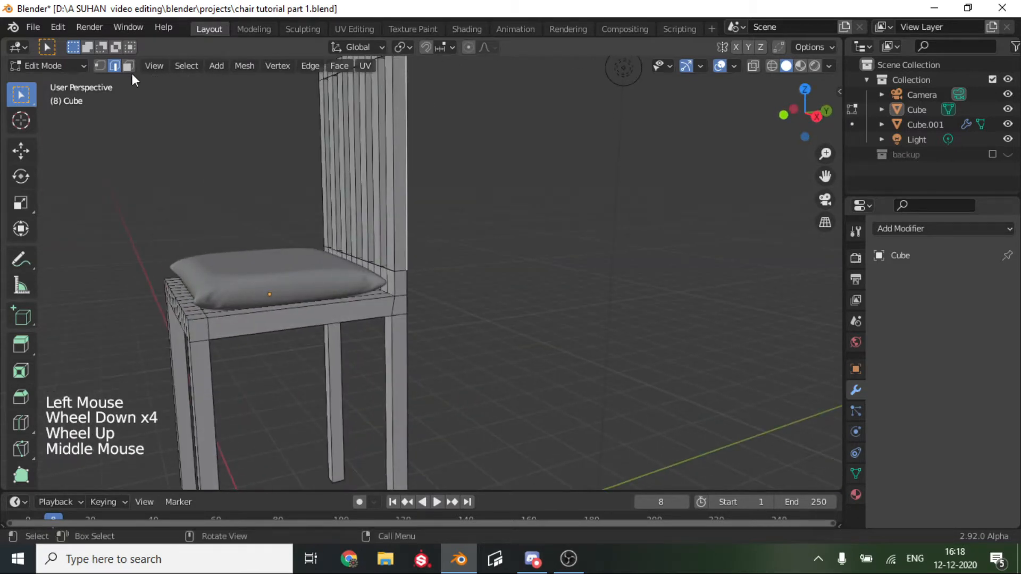
{"action": "left_click", "coordinate": [128, 66]}
{"action": "left_click_drag", "start_coordinate": [824, 177], "coordinate": [479, 85]}
In the UV Editing workspace, unwrap the front-facing outer face of one front chair leg
{"action": "left_click", "coordinate": [355, 25]}
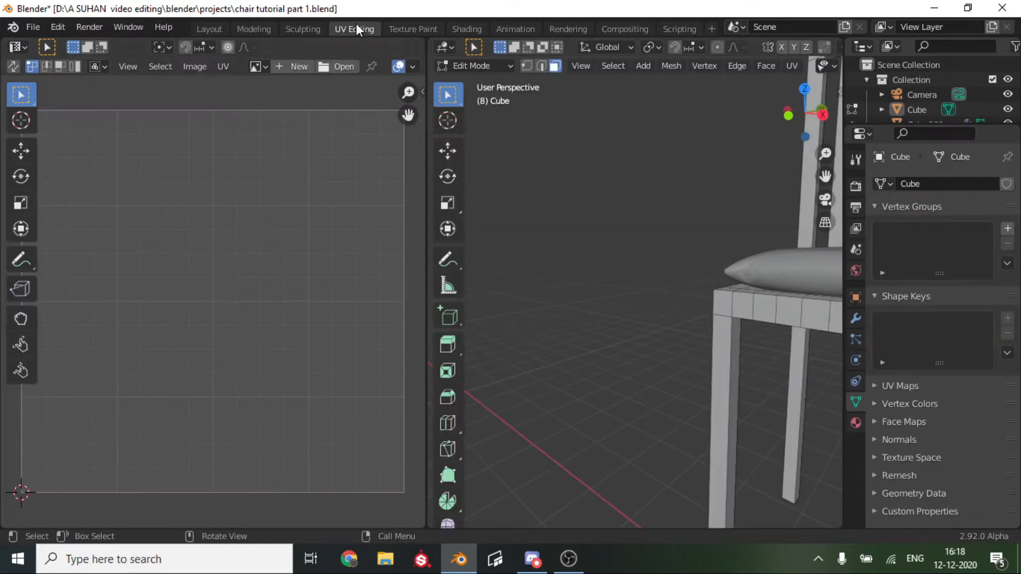
{"action": "middle_click_drag", "start_coordinate": [663, 342], "coordinate": [727, 375]}
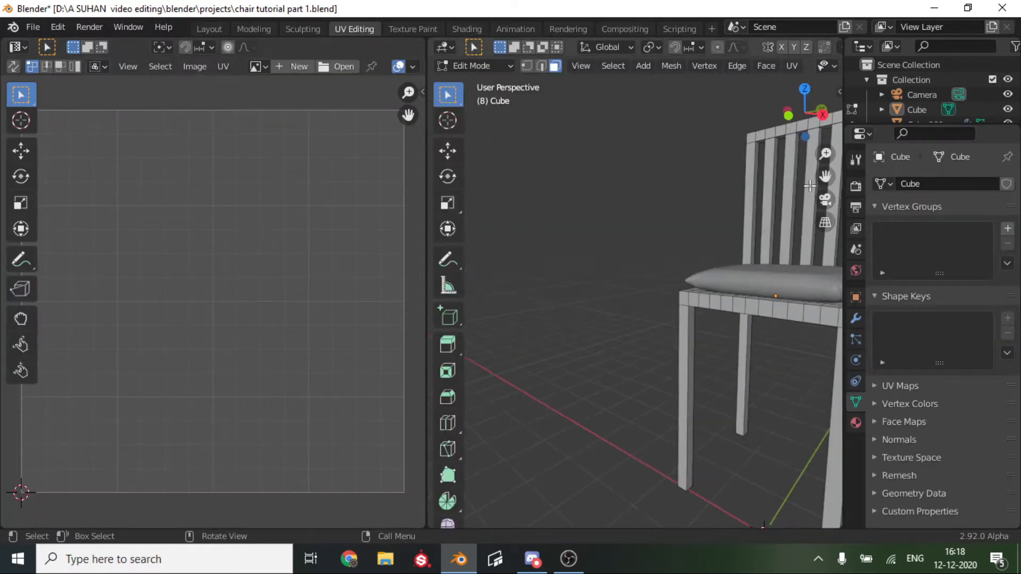
{"action": "left_click_drag", "start_coordinate": [824, 177], "coordinate": [630, 101]}
{"action": "middle_click_drag", "start_coordinate": [589, 222], "coordinate": [636, 234]}
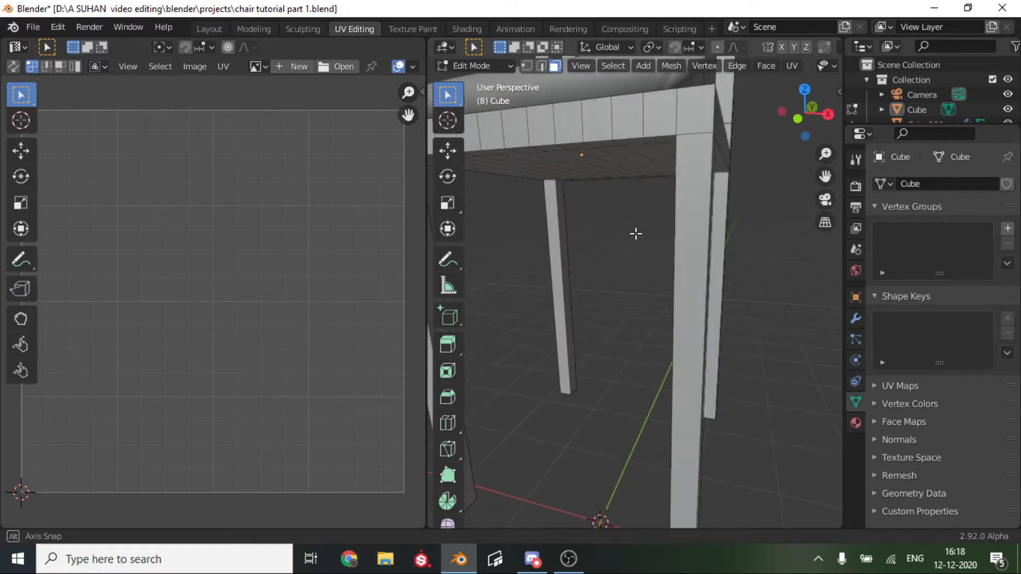
{"action": "left_click", "coordinate": [693, 250]}
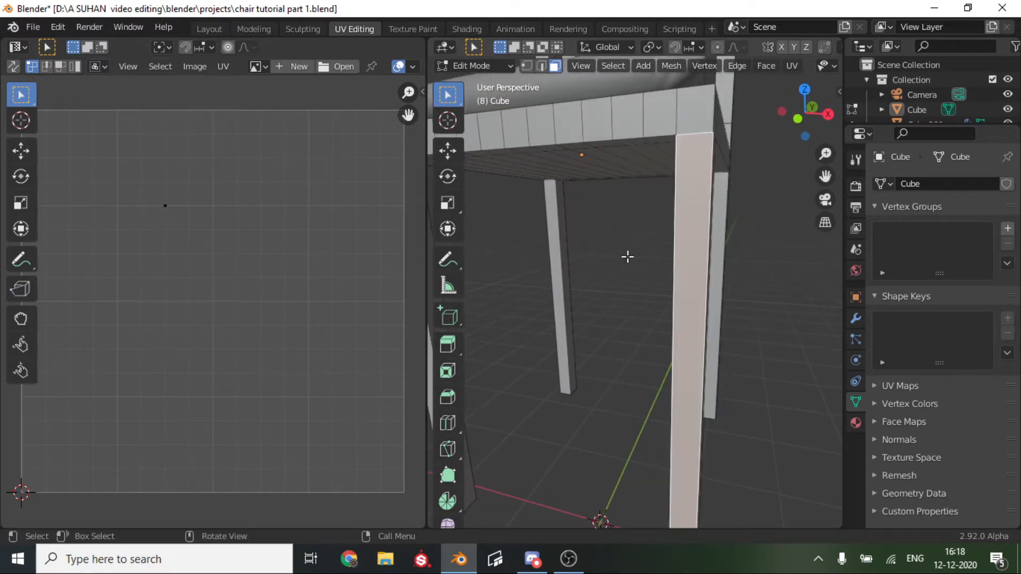
{"action": "left_click", "coordinate": [628, 257]}
{"action": "left_click", "coordinate": [694, 245]}
{"action": "key", "text": "u"}
{"action": "left_click", "coordinate": [681, 241]}
{"action": "scroll", "coordinate": [261, 274], "scroll_direction": "up", "scroll_amount": 2}
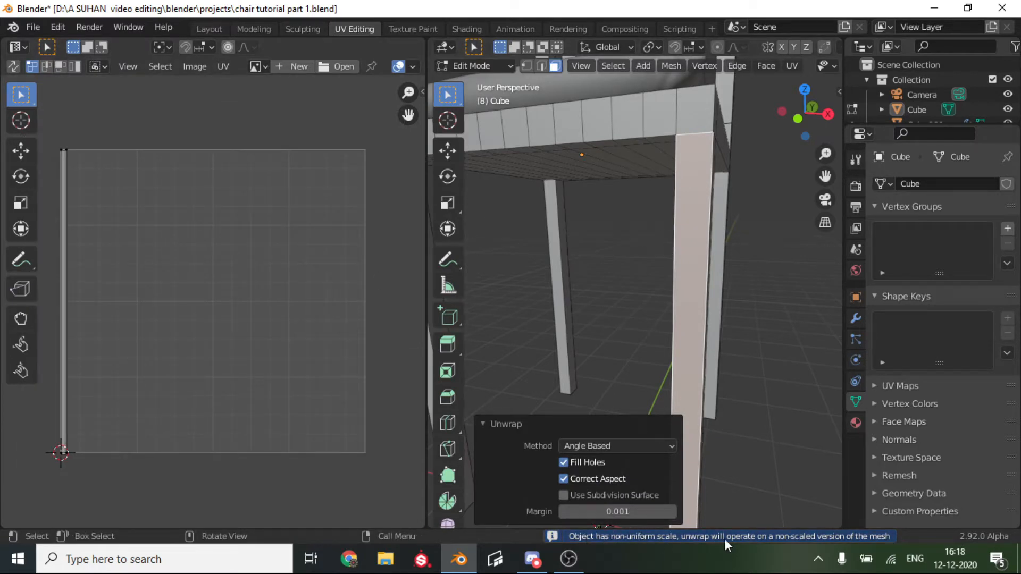
Apply the scale of the chair frame object in the Layout workspace
{"action": "left_click", "coordinate": [208, 28]}
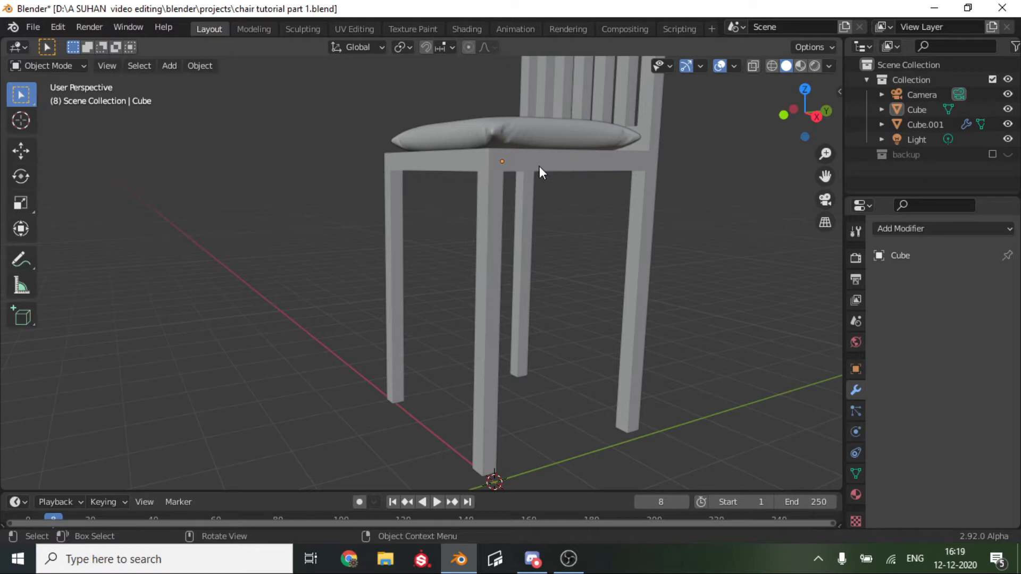
{"action": "left_click", "coordinate": [502, 161]}
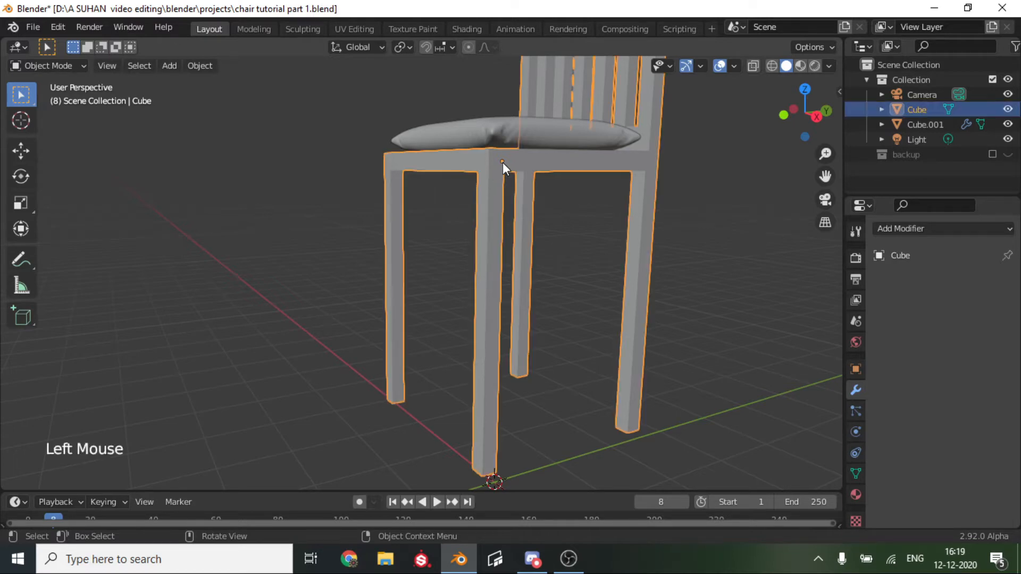
{"action": "key", "text": "ctrl+a"}
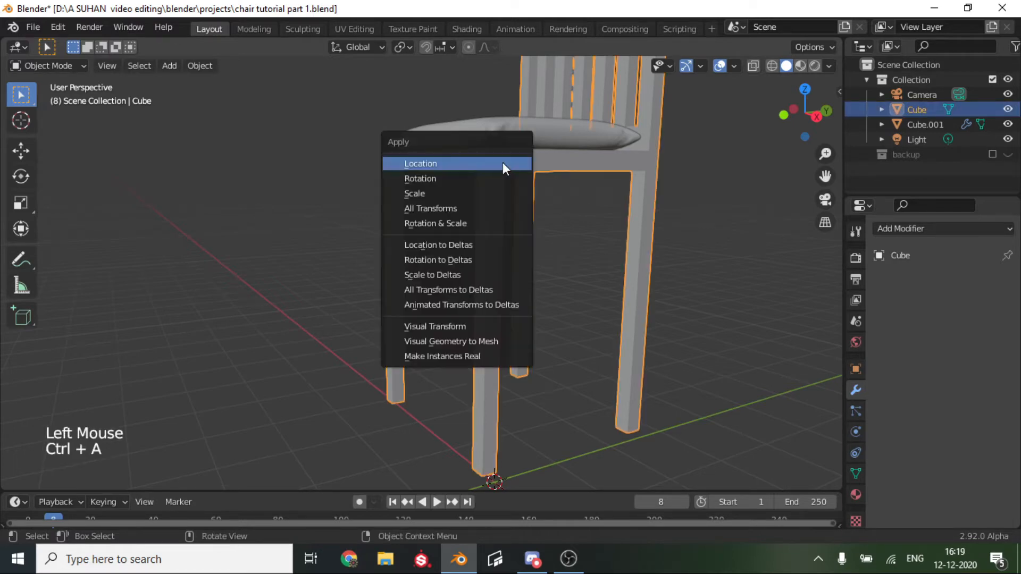
{"action": "left_click", "coordinate": [464, 192]}
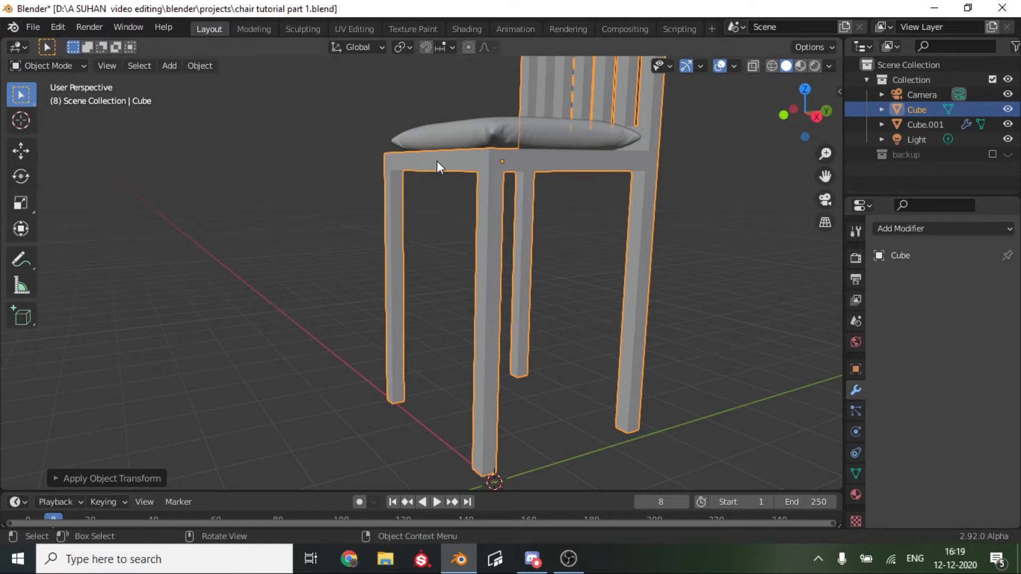
Return to the UV Editing workspace and unwrap the still-selected front leg face again
{"action": "left_click", "coordinate": [364, 31]}
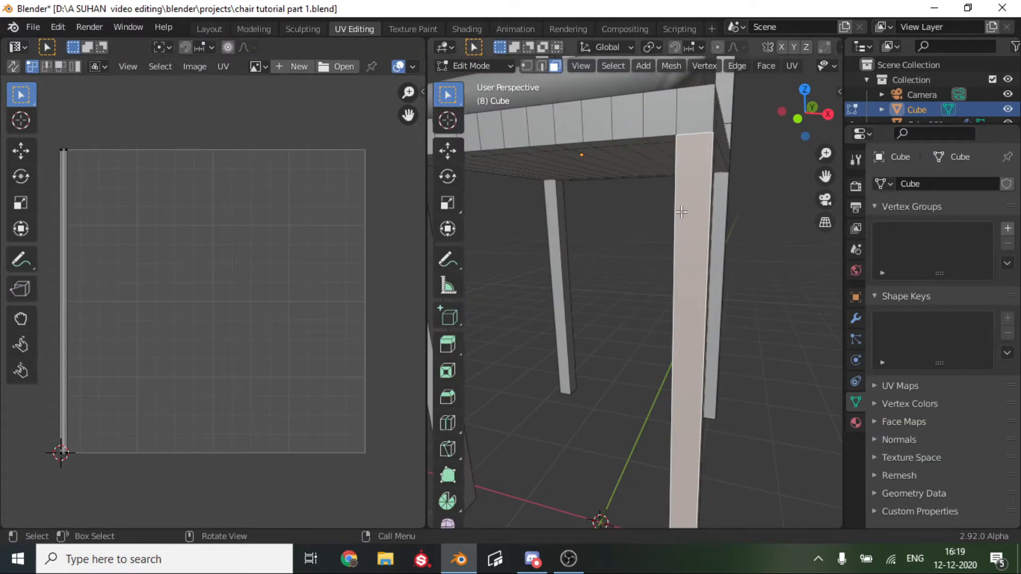
{"action": "key", "text": "u"}
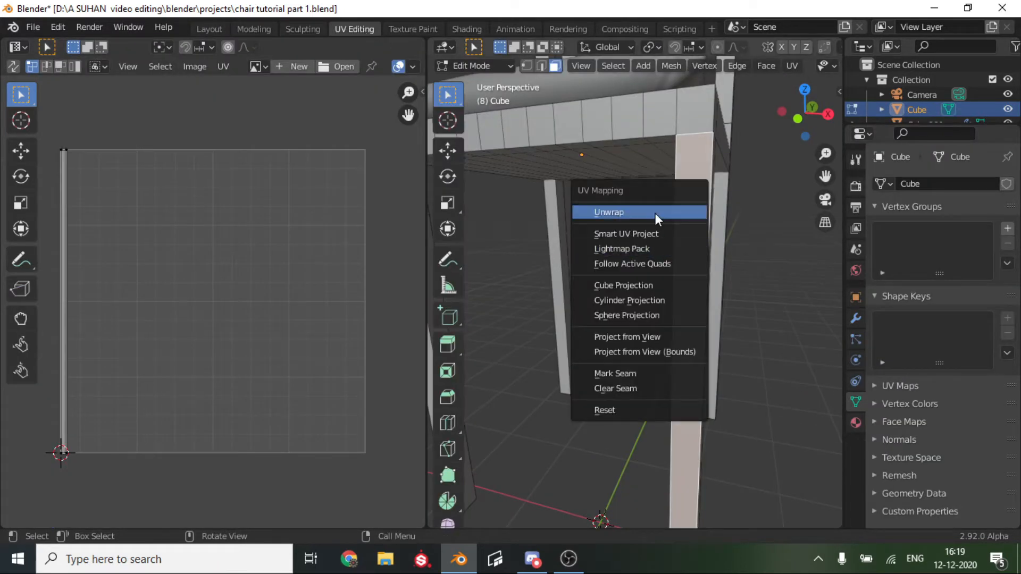
{"action": "left_click", "coordinate": [656, 213]}
Unwrap the two inner faces of the same front leg, one at a time
{"action": "middle_click_drag", "start_coordinate": [647, 221], "coordinate": [694, 242]}
{"action": "left_click", "coordinate": [643, 260]}
{"action": "scroll", "coordinate": [640, 263], "scroll_direction": "up", "scroll_amount": 4}
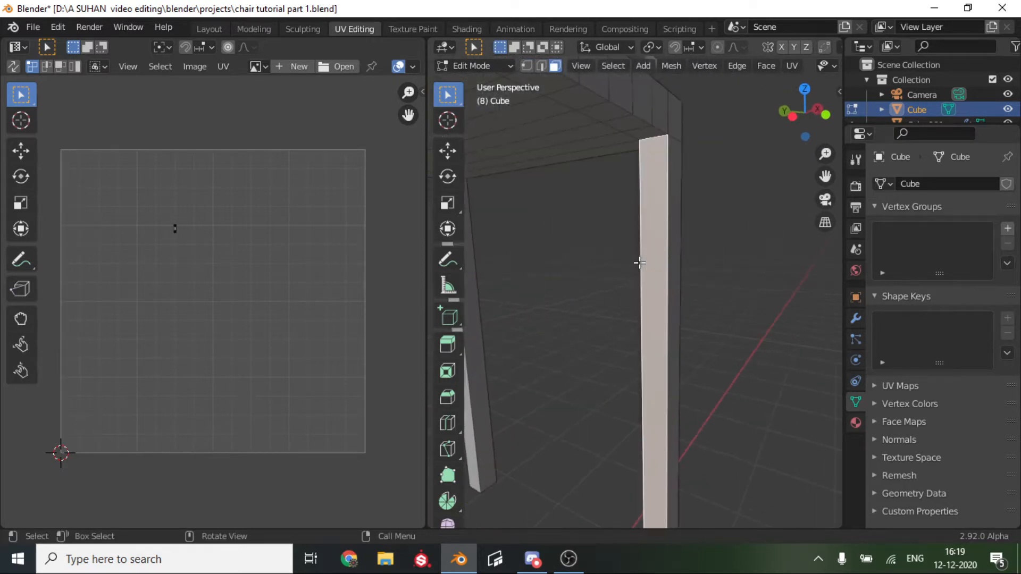
{"action": "key", "text": "u"}
{"action": "left_click", "coordinate": [639, 263]}
{"action": "middle_click_drag", "start_coordinate": [637, 262], "coordinate": [723, 260]}
{"action": "left_click", "coordinate": [597, 216]}
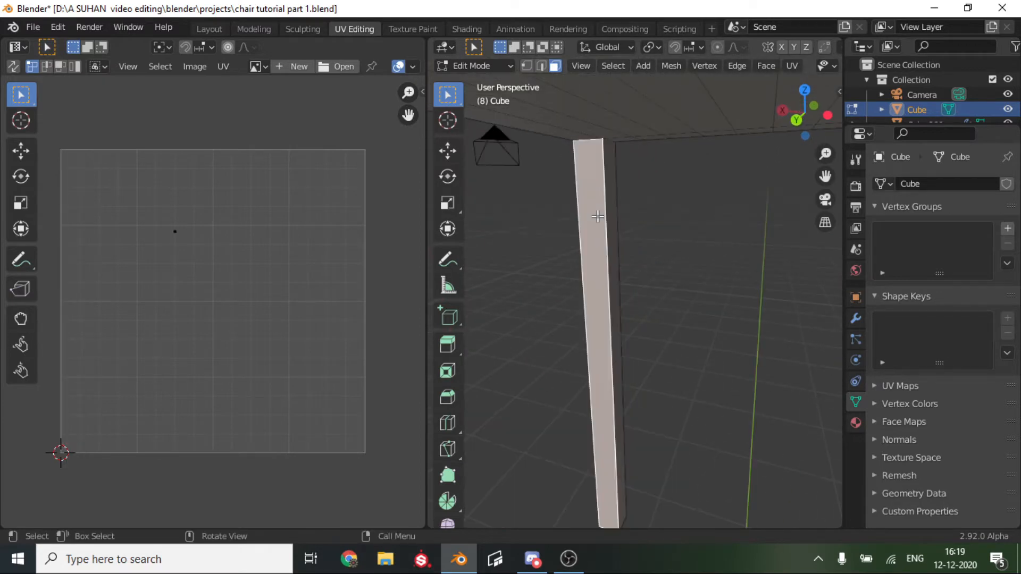
{"action": "key", "text": "u"}
{"action": "left_click", "coordinate": [596, 216]}
Unwrap the remaining outer side face of the front leg on its own
{"action": "scroll", "coordinate": [596, 217], "scroll_direction": "down", "scroll_amount": 3}
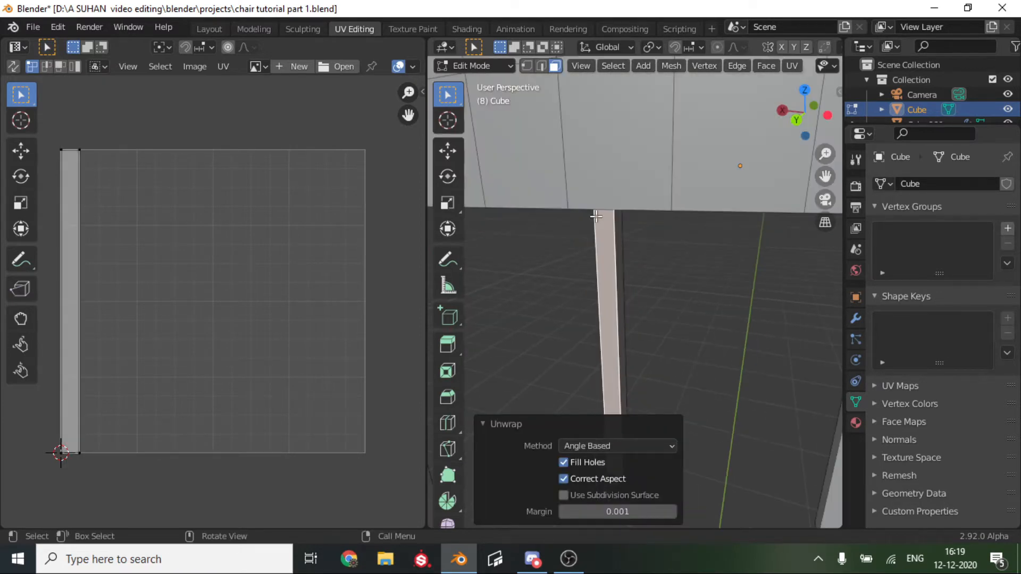
{"action": "middle_click_drag", "start_coordinate": [596, 216], "coordinate": [707, 196]}
{"action": "left_click", "coordinate": [590, 221]}
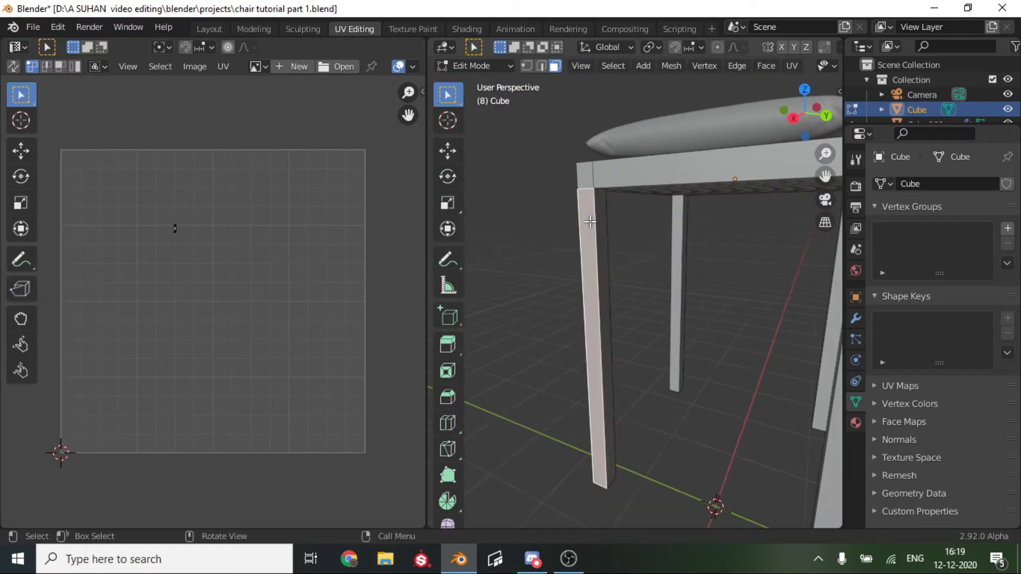
{"action": "key", "text": "u"}
{"action": "left_click", "coordinate": [590, 223]}
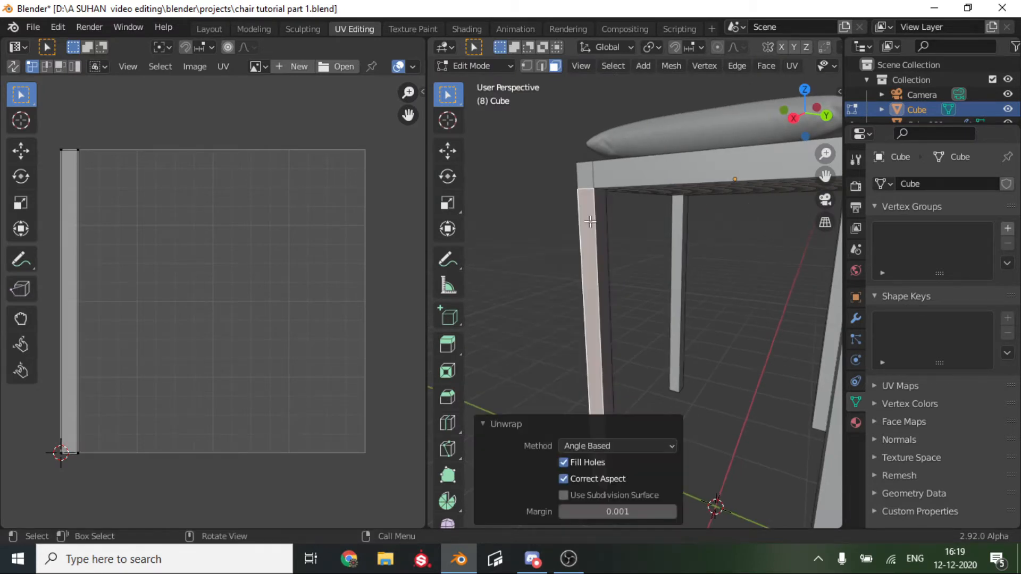
Select the four long faces of a rear leg together and apply Smart UV Project with a 66° angle limit and zero island margin
{"action": "middle_click_drag", "start_coordinate": [590, 221], "coordinate": [526, 285]}
{"action": "left_click", "coordinate": [588, 288]}
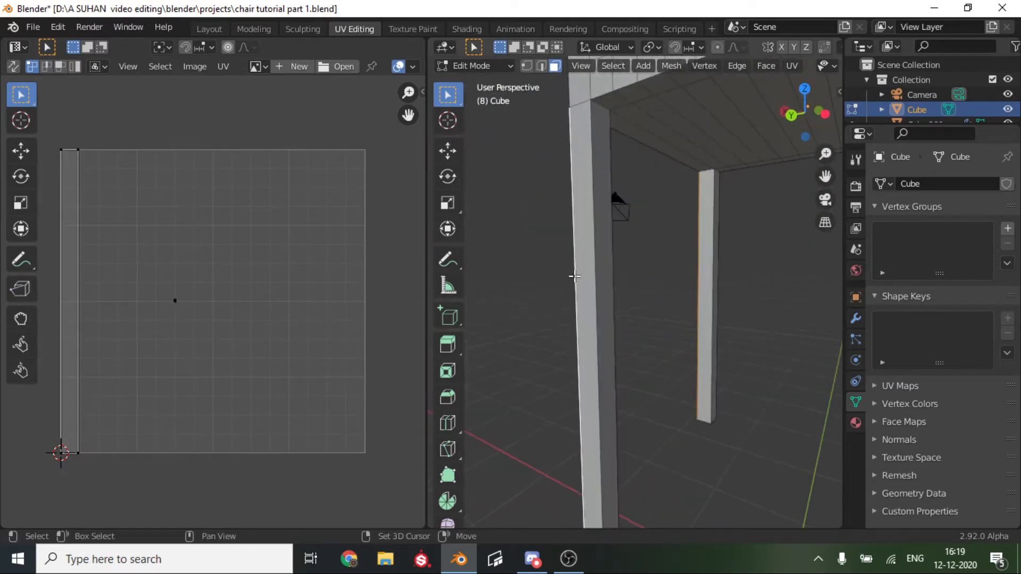
{"action": "left_click", "coordinate": [645, 282]}
{"action": "left_click", "coordinate": [601, 286], "text": "shift"}
{"action": "left_click", "coordinate": [583, 289], "text": "shift"}
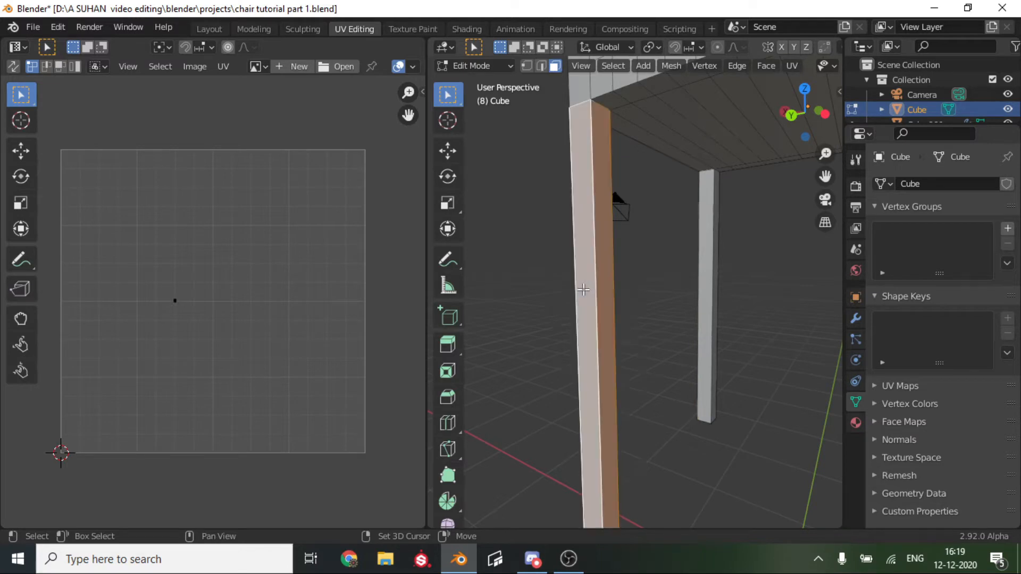
{"action": "middle_click_drag", "start_coordinate": [583, 290], "coordinate": [505, 294], "text": "shift"}
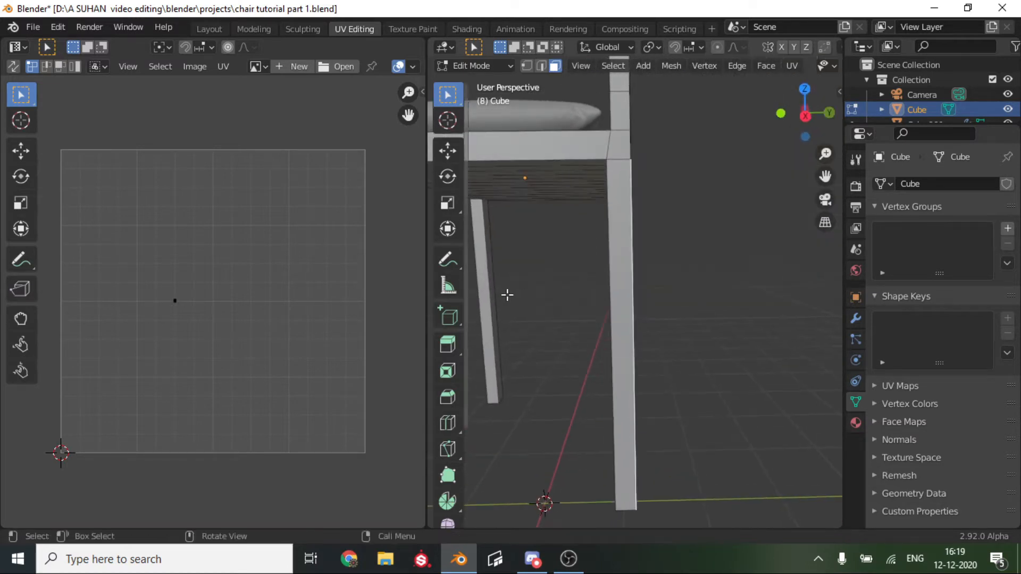
{"action": "left_click", "coordinate": [621, 290], "text": "shift"}
{"action": "middle_click_drag", "start_coordinate": [617, 289], "coordinate": [663, 271]}
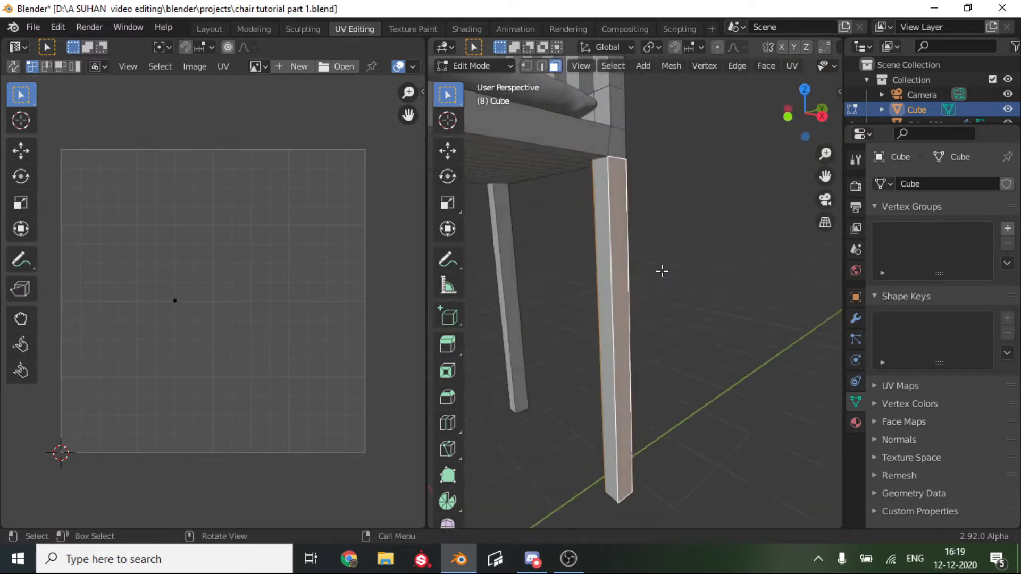
{"action": "left_click", "coordinate": [602, 264], "text": "shift"}
{"action": "key", "text": "u"}
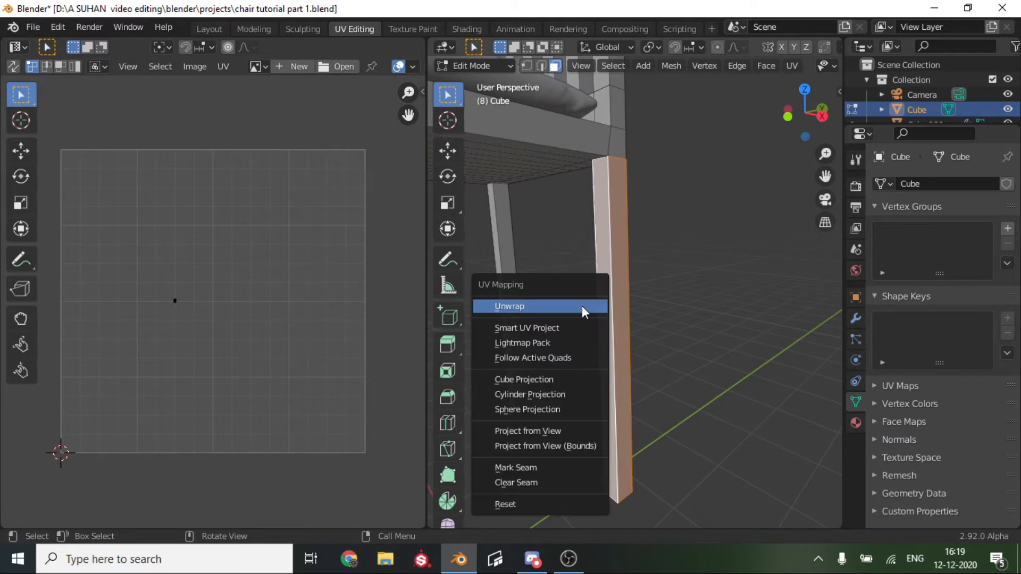
{"action": "left_click", "coordinate": [557, 328]}
{"action": "left_click", "coordinate": [573, 450]}
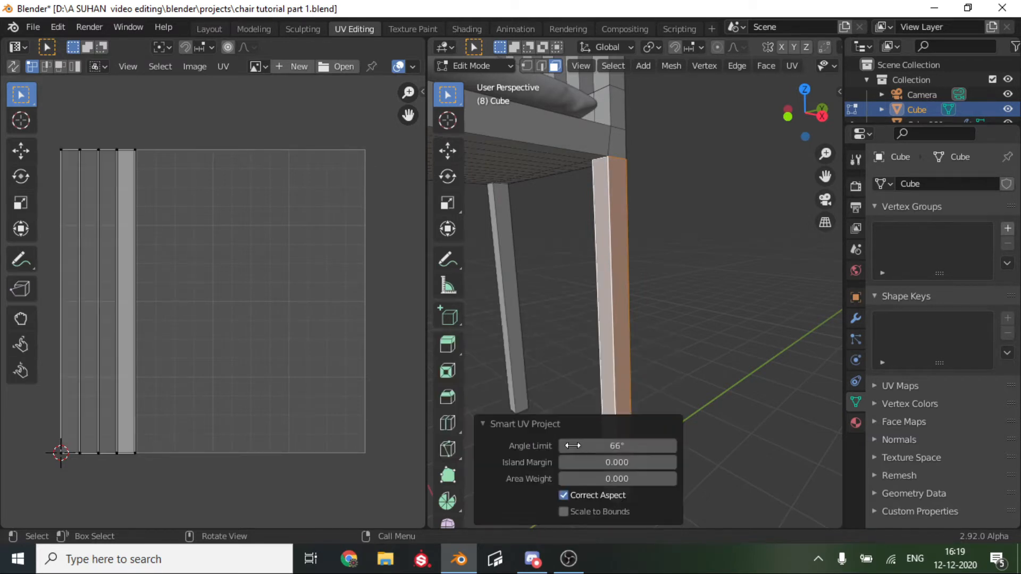
{"action": "left_click", "coordinate": [535, 242]}
Apply Smart UV Project to the four long faces of the other rear leg, keeping the 66° angle limit
{"action": "scroll", "coordinate": [545, 255], "scroll_direction": "up", "scroll_amount": 5}
{"action": "scroll", "coordinate": [624, 271], "scroll_direction": "up", "scroll_amount": 2}
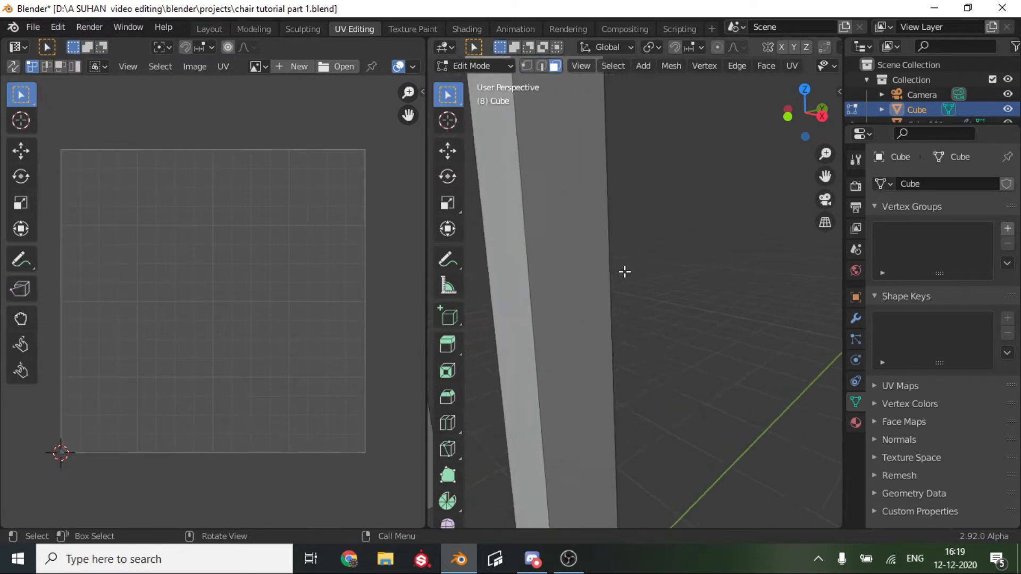
{"action": "middle_click_drag", "start_coordinate": [625, 271], "coordinate": [431, 254]}
{"action": "left_click_drag", "start_coordinate": [824, 176], "coordinate": [825, 176]}
{"action": "scroll", "coordinate": [824, 176], "scroll_direction": "down", "scroll_amount": 3}
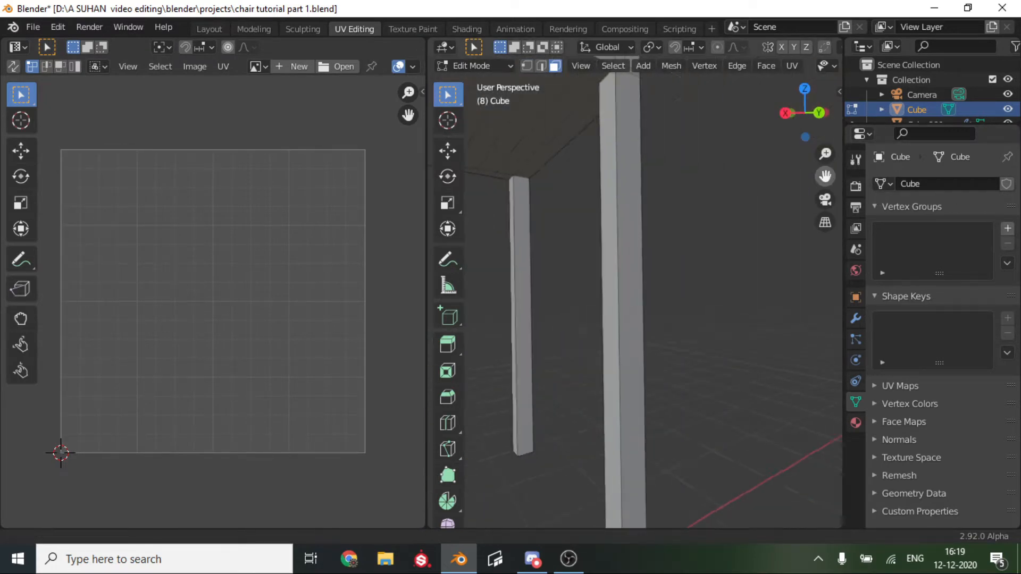
{"action": "left_click", "coordinate": [631, 232]}
{"action": "middle_click_drag", "start_coordinate": [631, 232], "coordinate": [731, 263]}
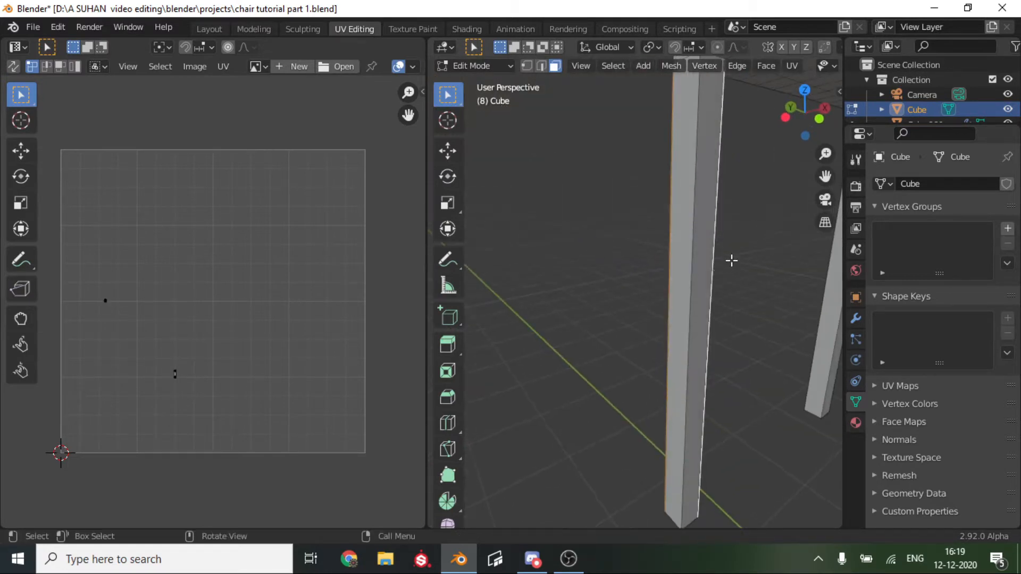
{"action": "key", "text": "a"}
{"action": "key", "text": "u"}
{"action": "left_click", "coordinate": [683, 256]}
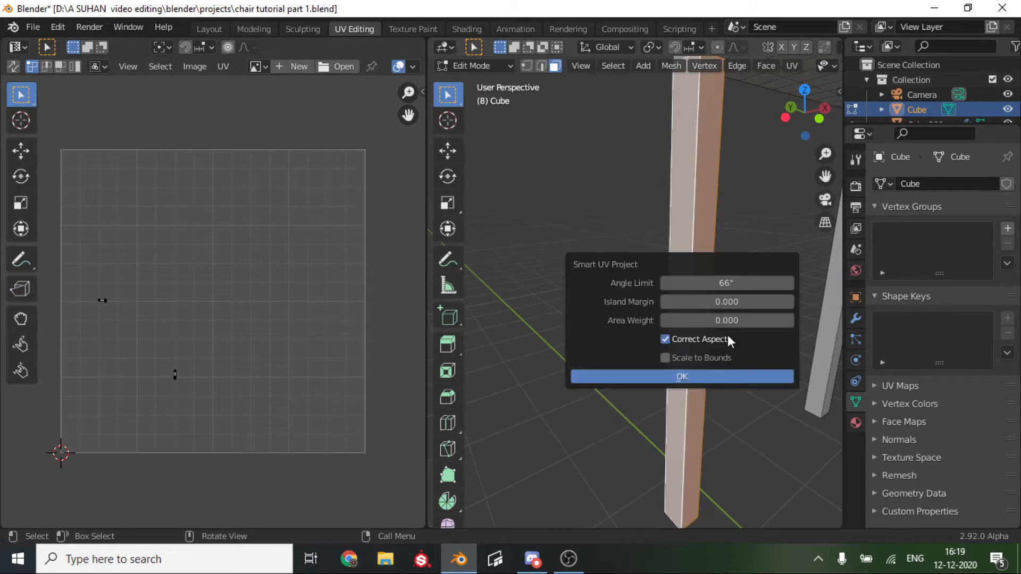
{"action": "left_click", "coordinate": [682, 376]}
Select all four long faces of the remaining front leg and apply Smart UV Project with the same settings
{"action": "scroll", "coordinate": [665, 342], "scroll_direction": "down", "scroll_amount": 5}
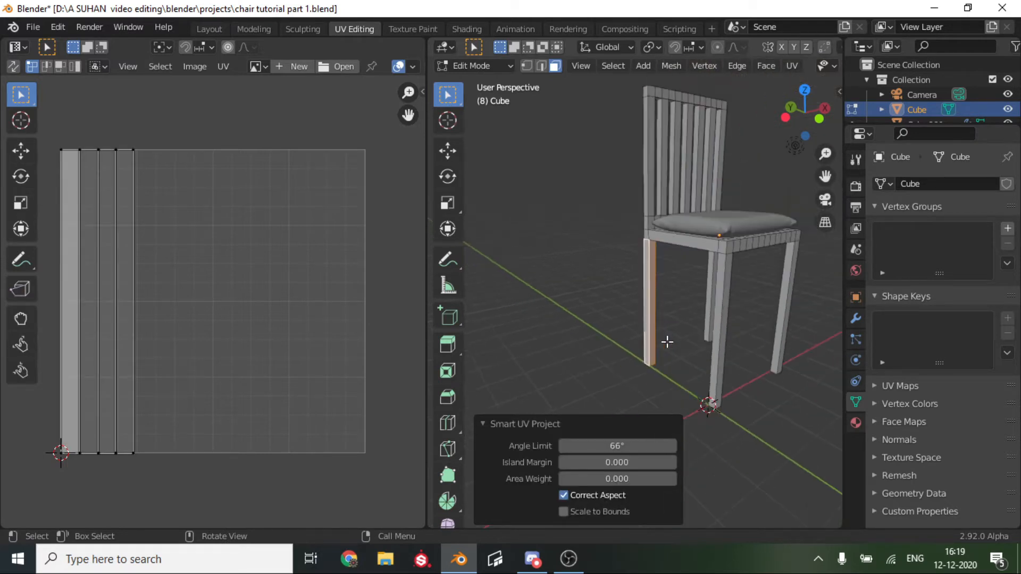
{"action": "scroll", "coordinate": [716, 344], "scroll_direction": "up", "scroll_amount": 4}
{"action": "left_click_drag", "start_coordinate": [828, 176], "coordinate": [710, 113]}
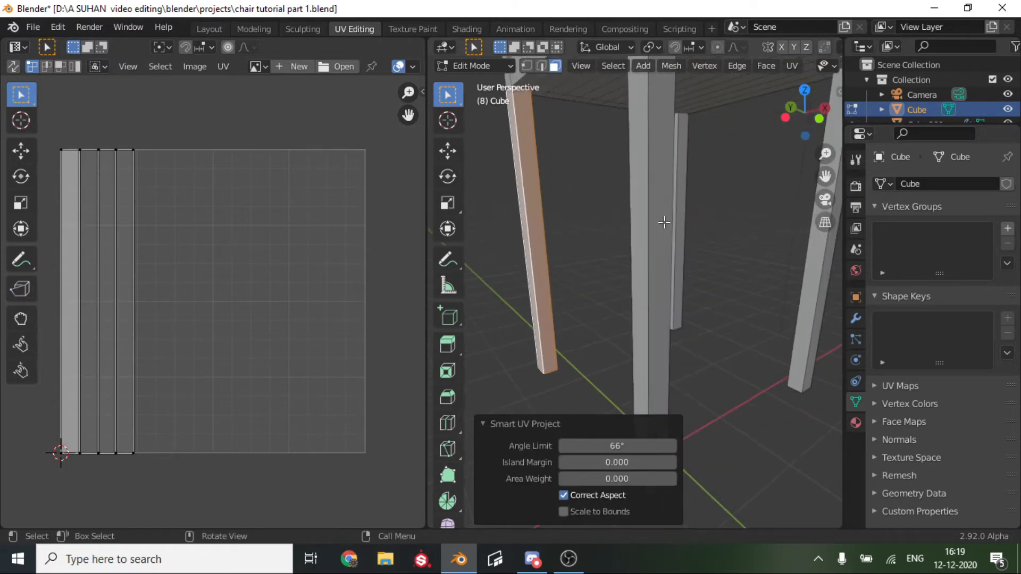
{"action": "left_click", "coordinate": [649, 227], "text": "alt"}
{"action": "middle_click_drag", "start_coordinate": [642, 232], "coordinate": [501, 228]}
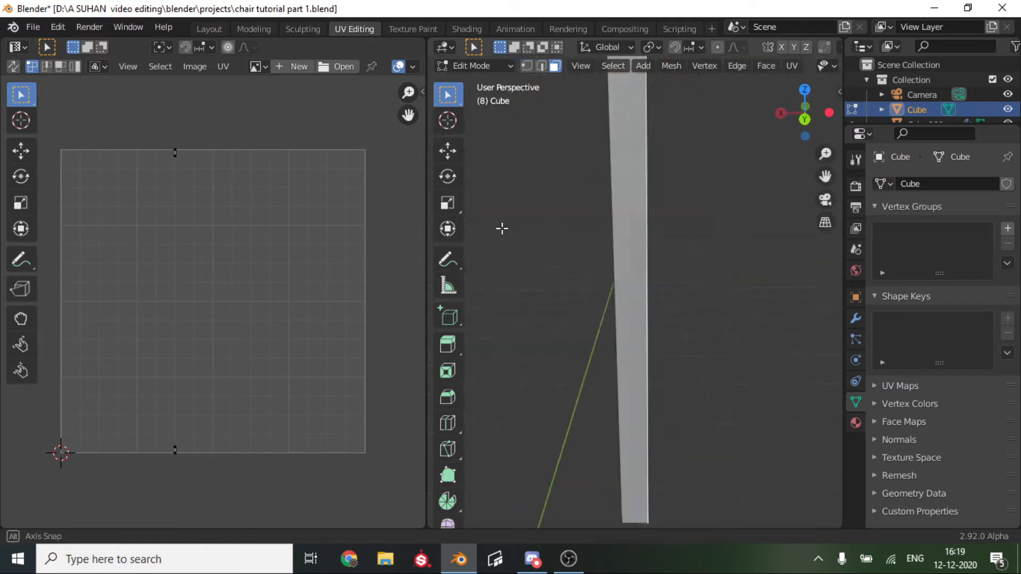
{"action": "left_click", "coordinate": [635, 244], "text": "shift"}
{"action": "middle_click_drag", "start_coordinate": [609, 243], "coordinate": [688, 257]}
{"action": "left_click", "coordinate": [611, 245], "text": "shift"}
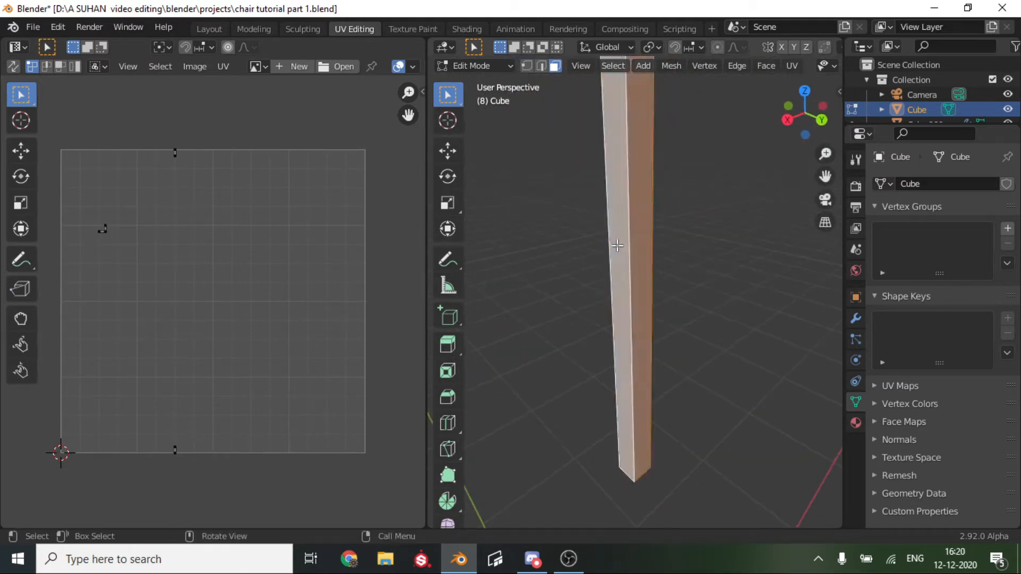
{"action": "key", "text": "u"}
{"action": "left_click", "coordinate": [616, 244]}
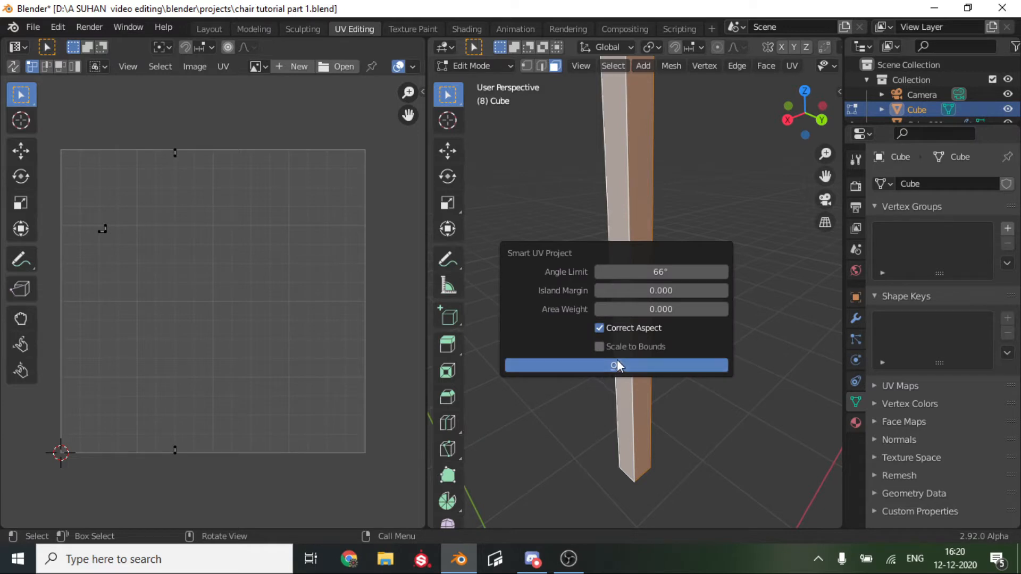
{"action": "left_click", "coordinate": [617, 361]}
Select both rows of faces across the back side of the seat's rear rail and unwrap them with the regular Unwrap
{"action": "middle_click_drag", "start_coordinate": [554, 372], "coordinate": [626, 212]}
{"action": "scroll", "coordinate": [594, 349], "scroll_direction": "down", "scroll_amount": 5}
{"action": "left_click", "coordinate": [625, 210]}
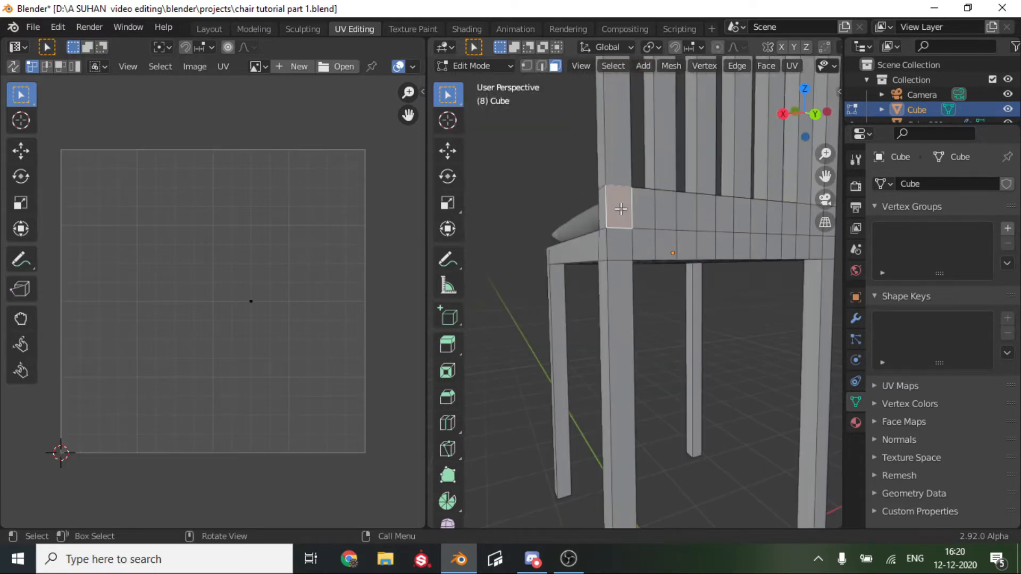
{"action": "left_click", "coordinate": [830, 249], "text": "ctrl"}
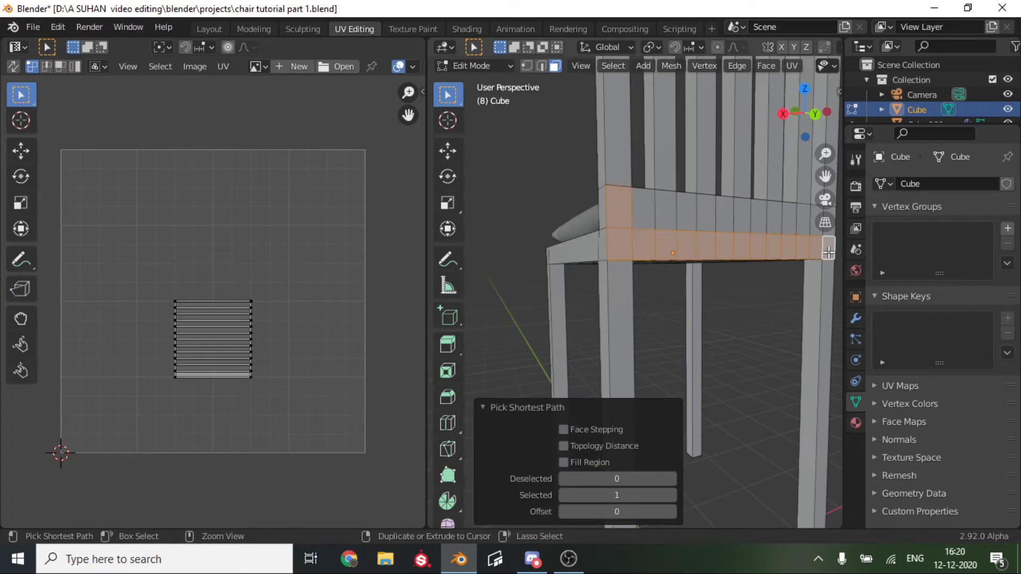
{"action": "left_click", "coordinate": [644, 209], "text": "ctrl"}
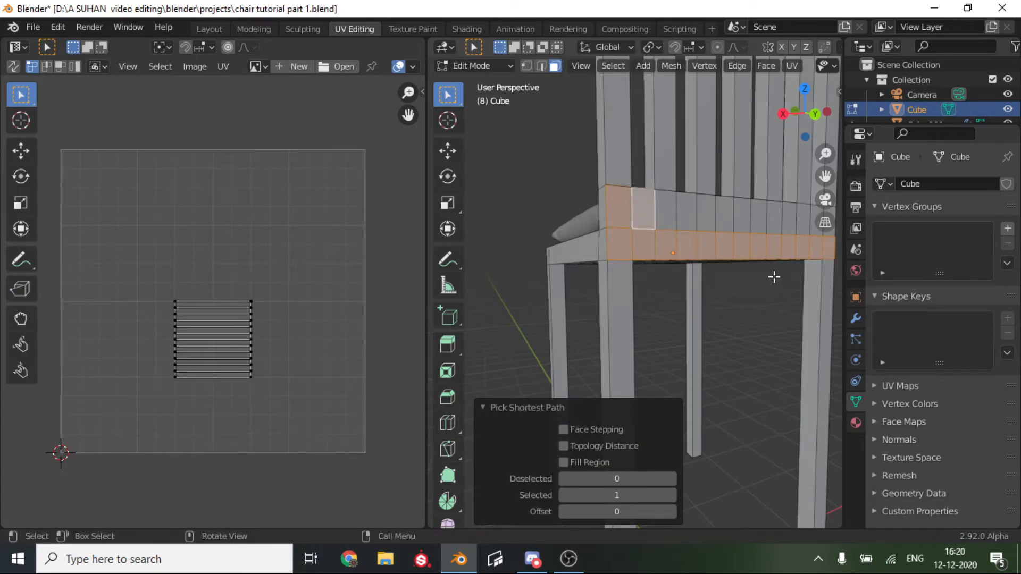
{"action": "scroll", "coordinate": [774, 276], "scroll_direction": "down", "scroll_amount": 2}
{"action": "left_click", "coordinate": [752, 250], "text": "ctrl"}
{"action": "key", "text": "u"}
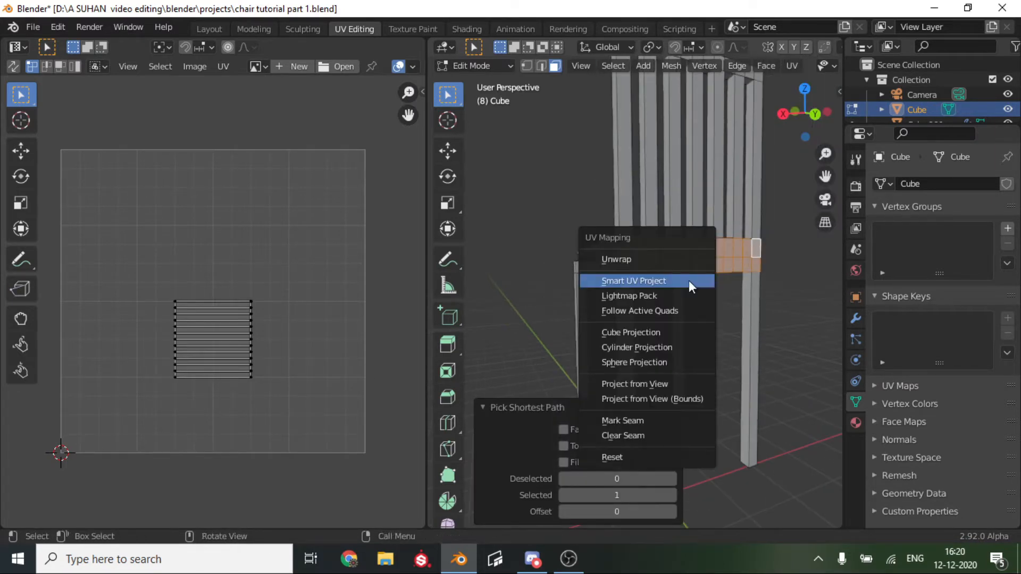
{"action": "left_click", "coordinate": [687, 256]}
{"action": "scroll", "coordinate": [686, 255], "scroll_direction": "up", "scroll_amount": 3}
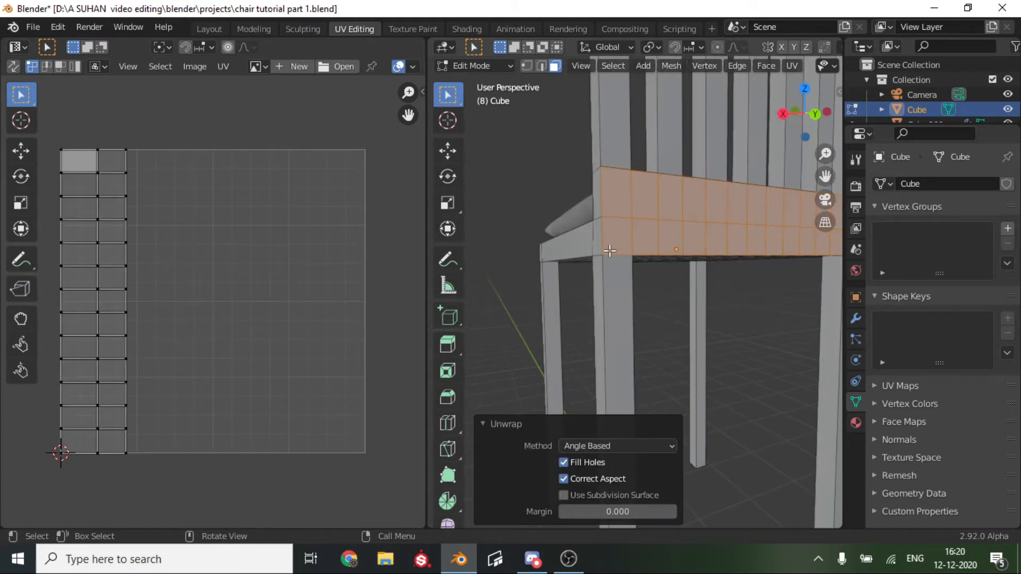
Select the face loop around one outer post of the backrest and apply Smart UV Project
{"action": "middle_click_drag", "start_coordinate": [685, 256], "coordinate": [714, 234]}
{"action": "key", "text": "alt+a"}
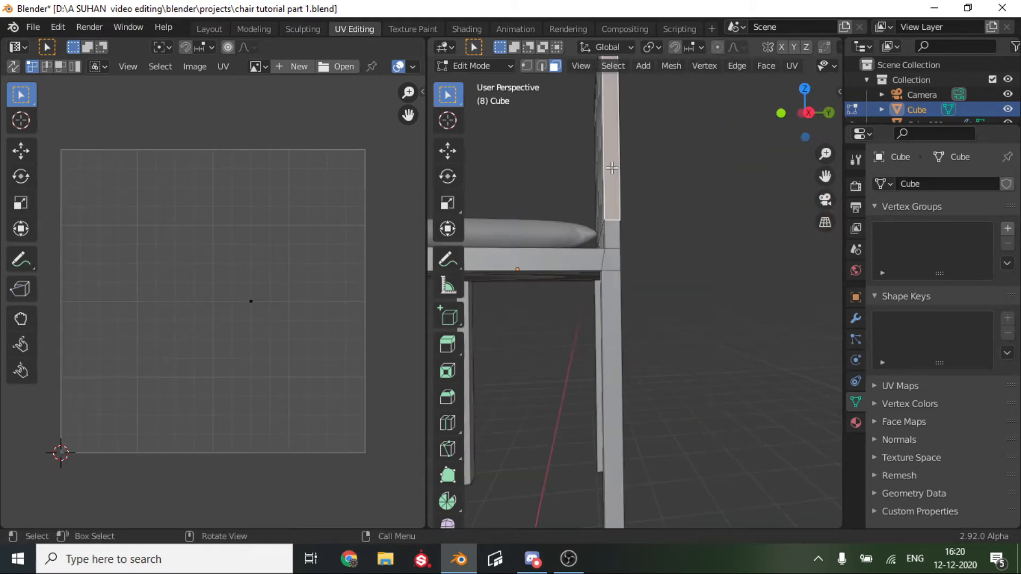
{"action": "mouse_move", "coordinate": [606, 166]}
{"action": "middle_mouse_down"}
{"action": "mouse_move", "coordinate": [725, 207]}
{"action": "mouse_move", "coordinate": [642, 162]}
{"action": "mouse_move", "coordinate": [693, 175]}
{"action": "mouse_move", "coordinate": [790, 171]}
{"action": "mouse_move", "coordinate": [526, 160]}
{"action": "mouse_move", "coordinate": [624, 179]}
{"action": "mouse_move", "coordinate": [616, 183]}
{"action": "middle_mouse_up"}
{"action": "left_click", "coordinate": [607, 161], "text": "alt"}
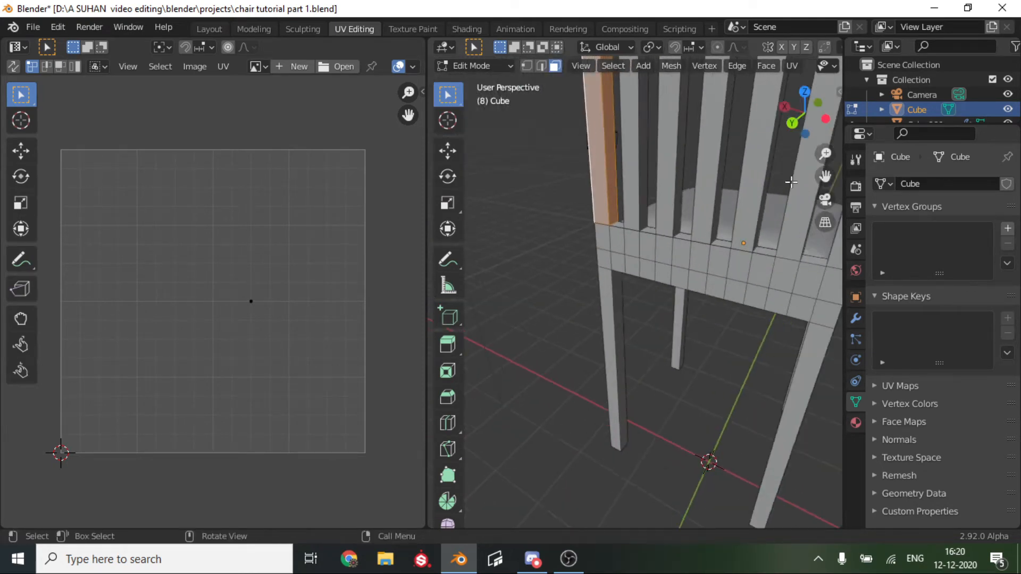
{"action": "key", "text": "u"}
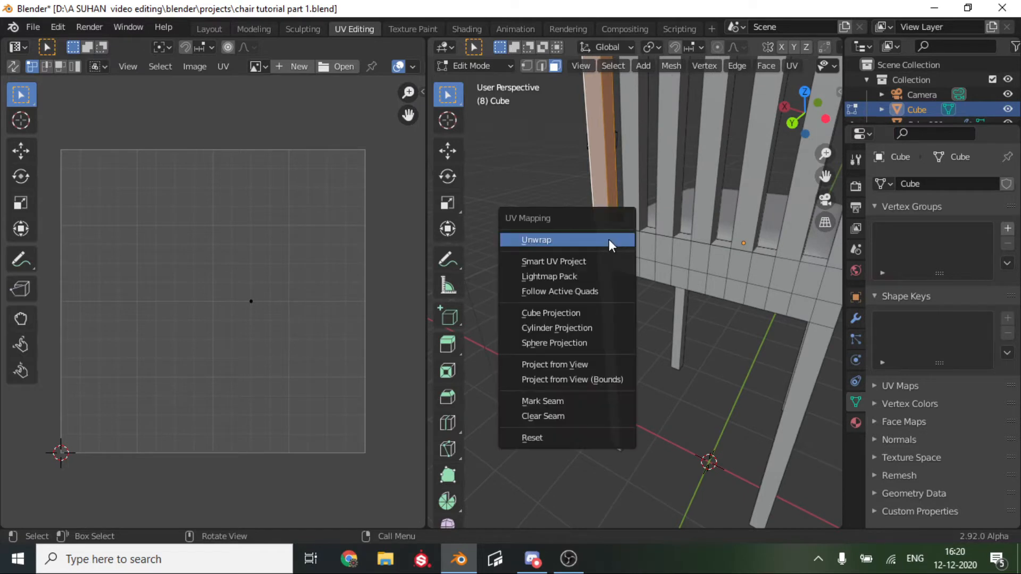
{"action": "left_click", "coordinate": [605, 261]}
{"action": "left_click", "coordinate": [648, 376]}
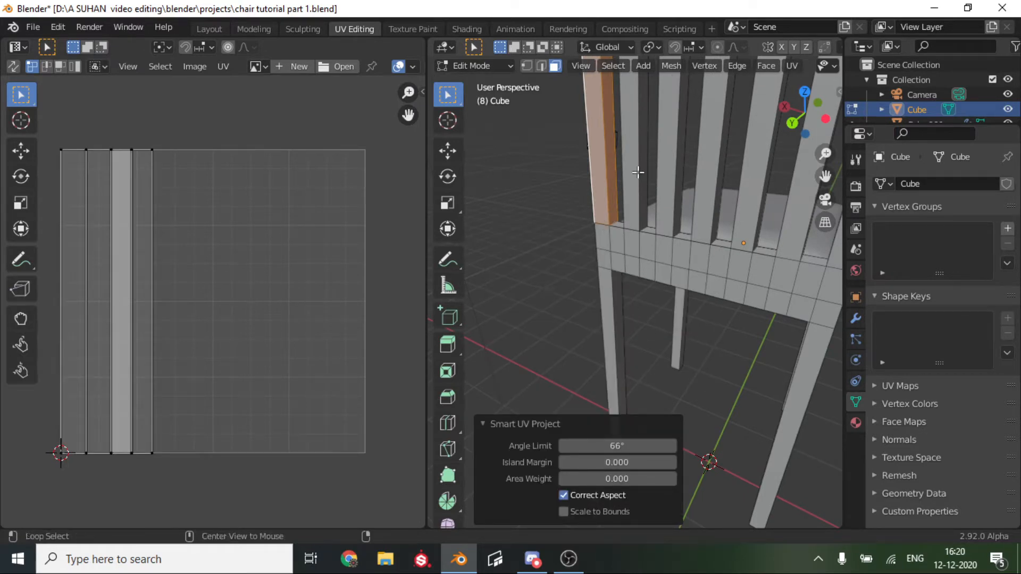
Apply Smart UV Project separately to the first two slats beside the unwrapped outer backrest post
{"action": "left_click", "coordinate": [625, 216]}
{"action": "key", "text": "u"}
{"action": "left_click", "coordinate": [626, 220]}
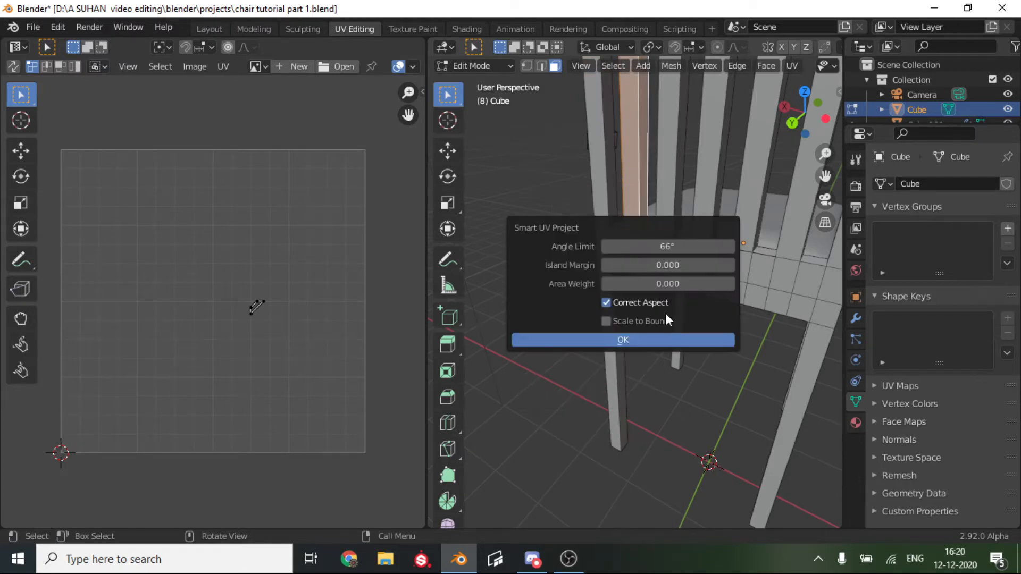
{"action": "left_click", "coordinate": [659, 338]}
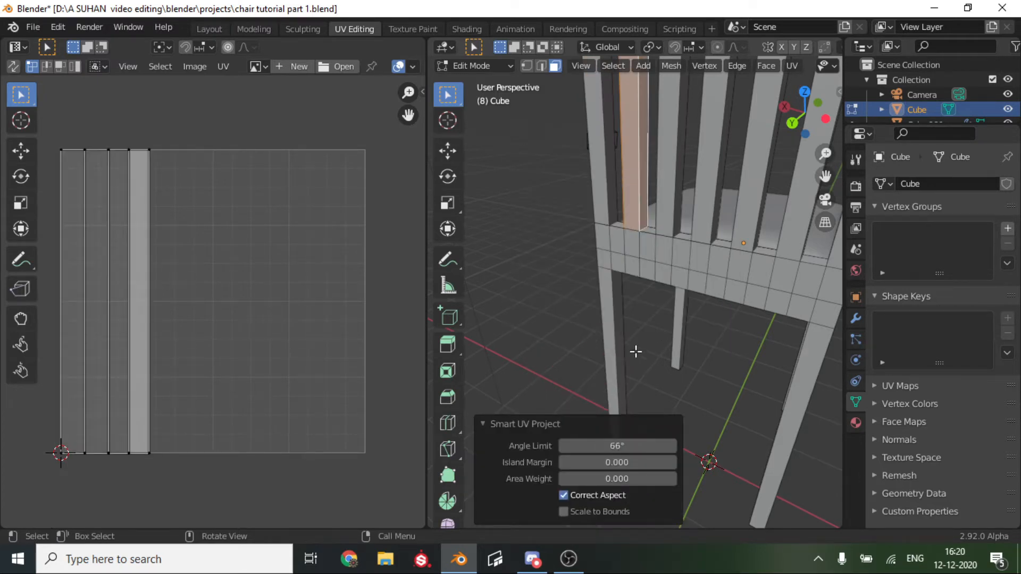
{"action": "left_click", "coordinate": [675, 197]}
{"action": "key", "text": "u"}
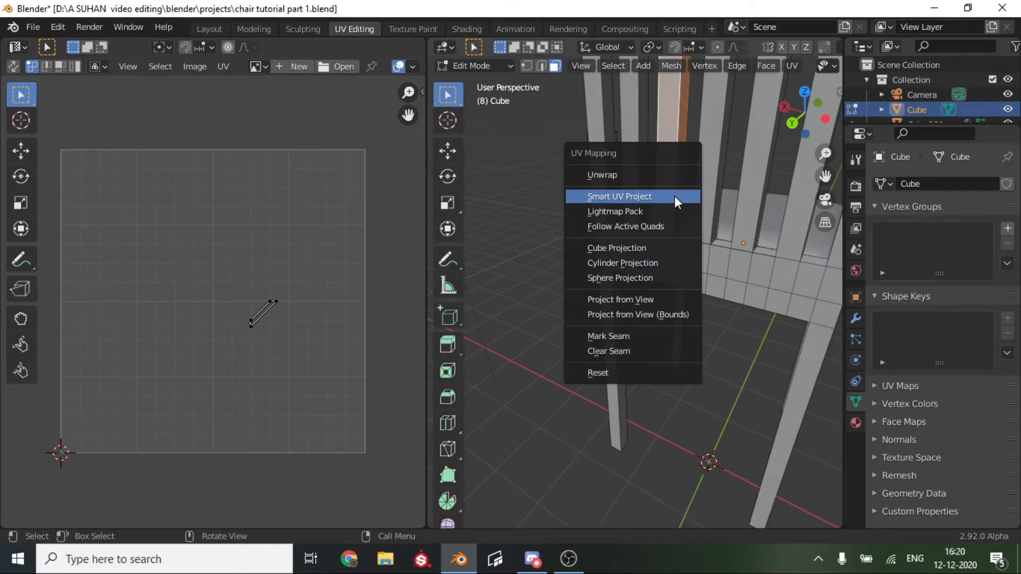
{"action": "left_click", "coordinate": [674, 196]}
{"action": "left_click", "coordinate": [668, 314]}
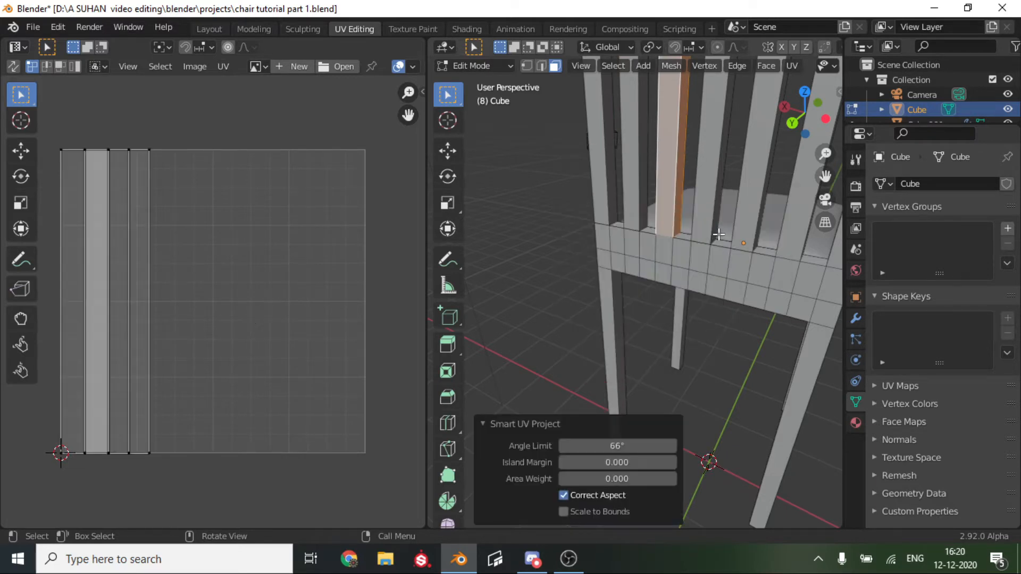
Apply Smart UV Project separately to the third and fourth backrest slats
{"action": "left_click", "coordinate": [712, 208]}
{"action": "key", "text": "u"}
{"action": "left_click", "coordinate": [711, 203]}
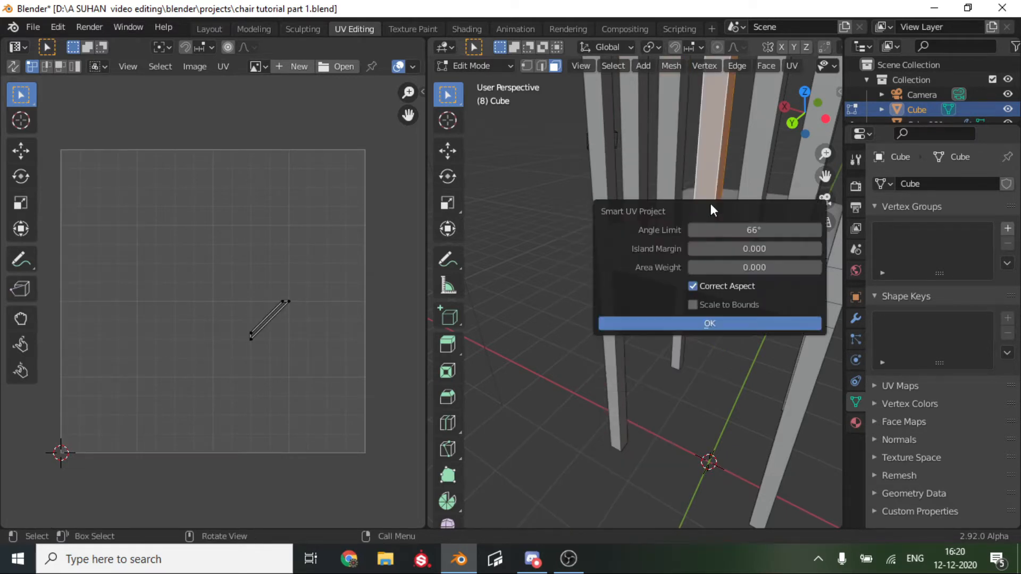
{"action": "left_click", "coordinate": [750, 324]}
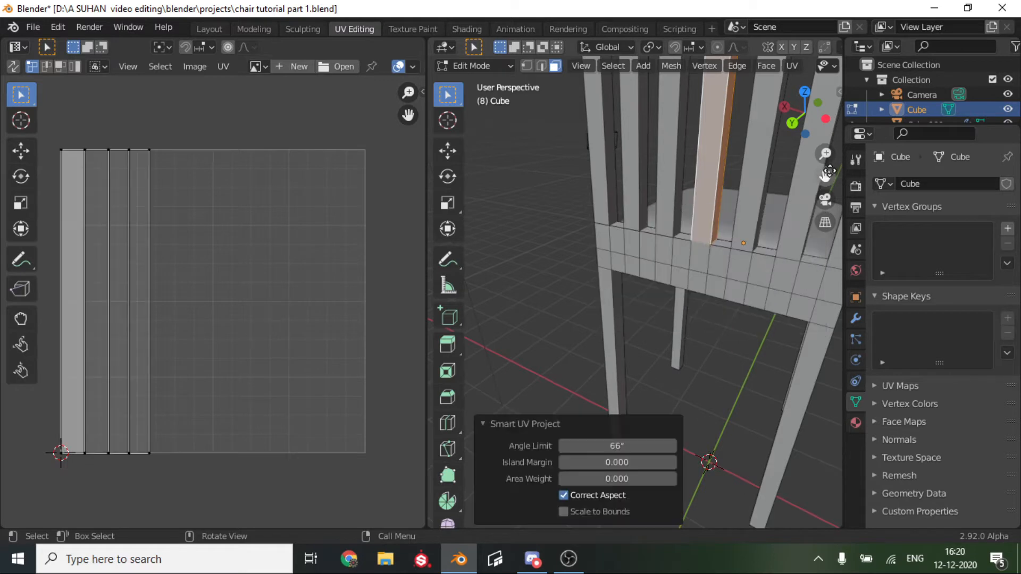
{"action": "left_click_drag", "start_coordinate": [825, 176], "coordinate": [583, 182]}
{"action": "left_click", "coordinate": [611, 176]}
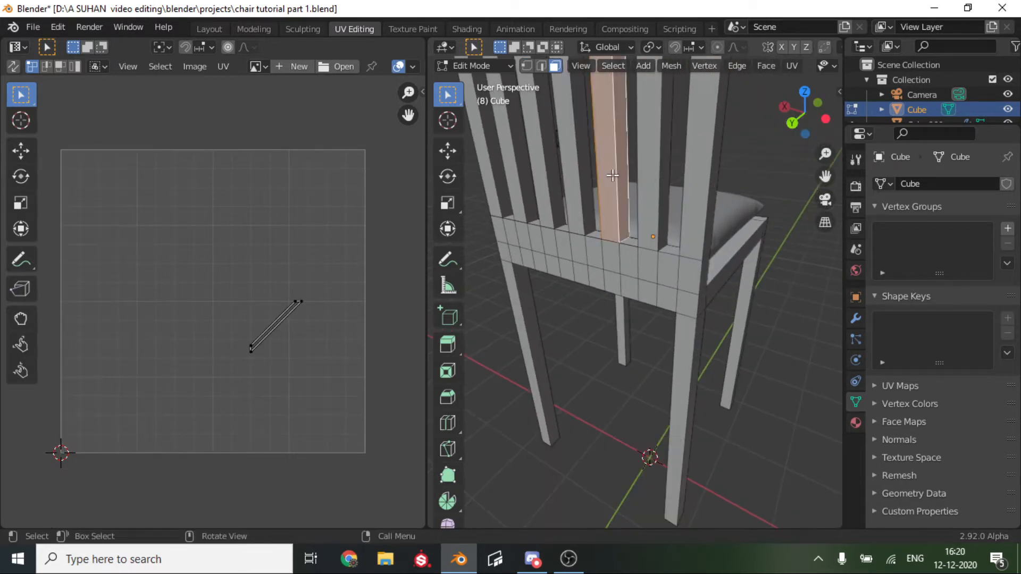
{"action": "key", "text": "u"}
{"action": "left_click", "coordinate": [611, 176]}
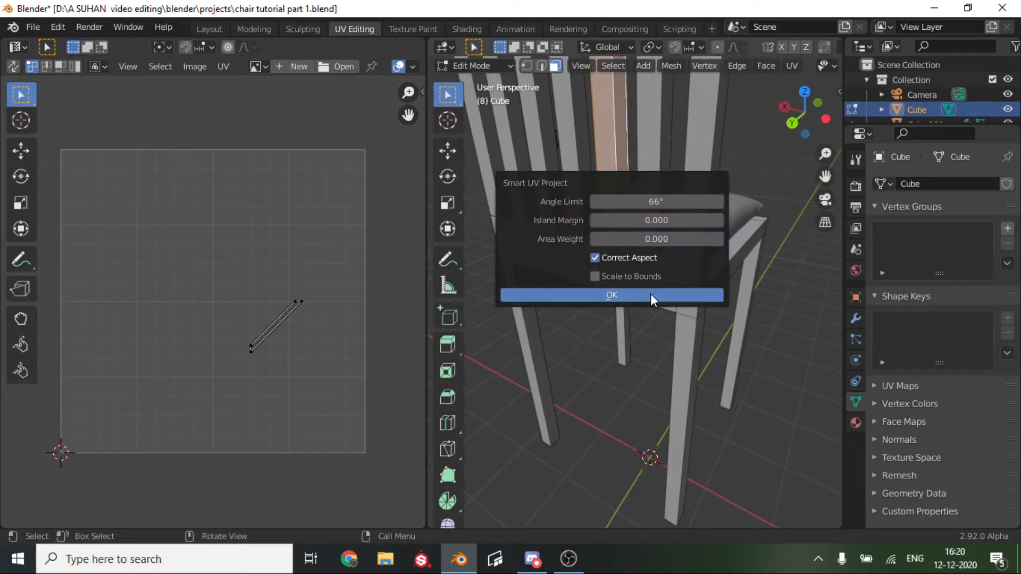
{"action": "left_click", "coordinate": [650, 295]}
Apply Smart UV Project to the fifth backrest slat, beside the opposite outer post
{"action": "key", "text": "ctrl+z"}
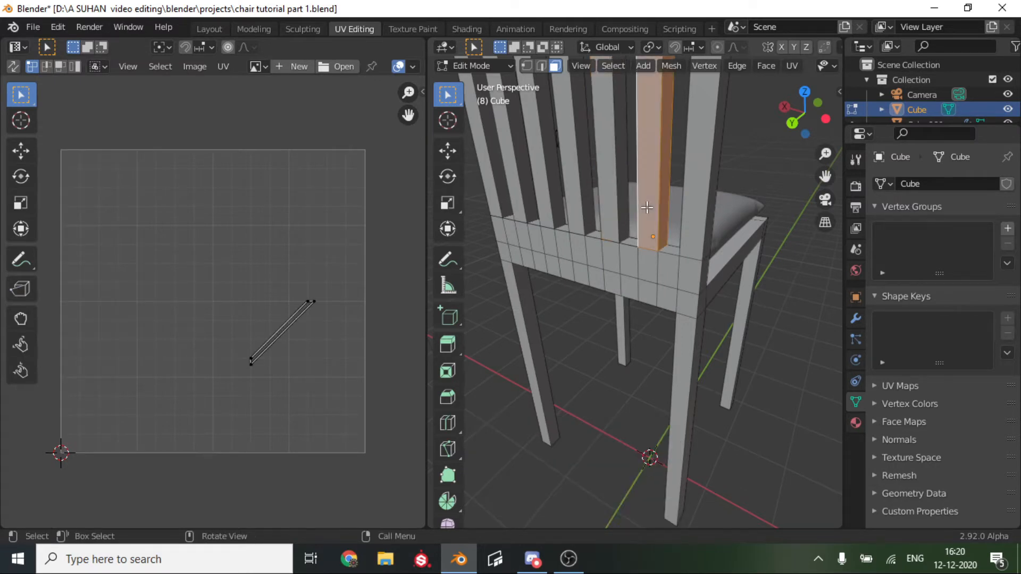
{"action": "key", "text": "u"}
{"action": "left_click", "coordinate": [646, 207]}
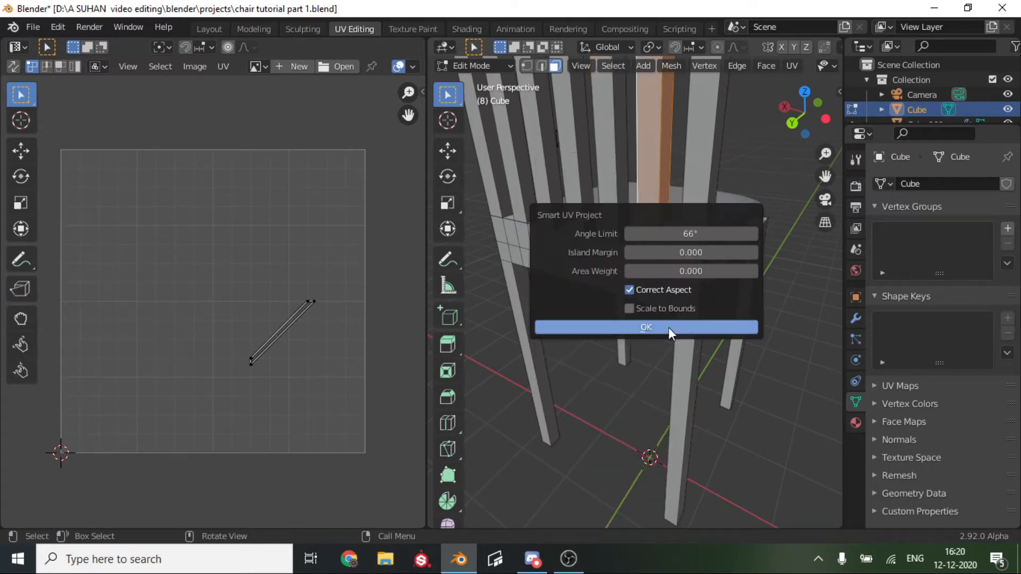
{"action": "left_click", "coordinate": [669, 326]}
Select the face loop around the remaining outer backrest post and apply Smart UV Project with the default settings
{"action": "left_click", "coordinate": [697, 217], "text": "alt"}
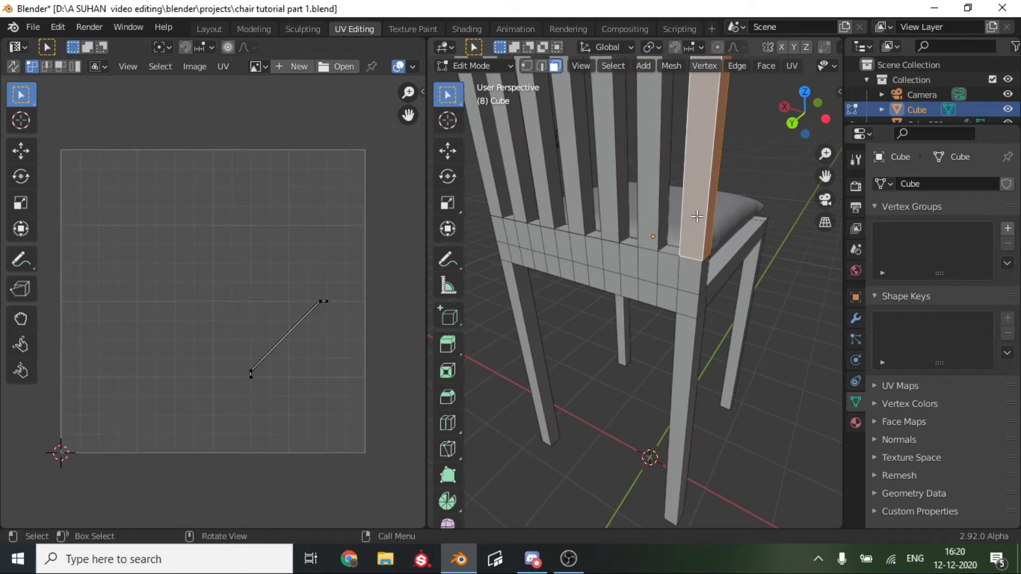
{"action": "key", "text": "u"}
{"action": "left_click", "coordinate": [697, 218]}
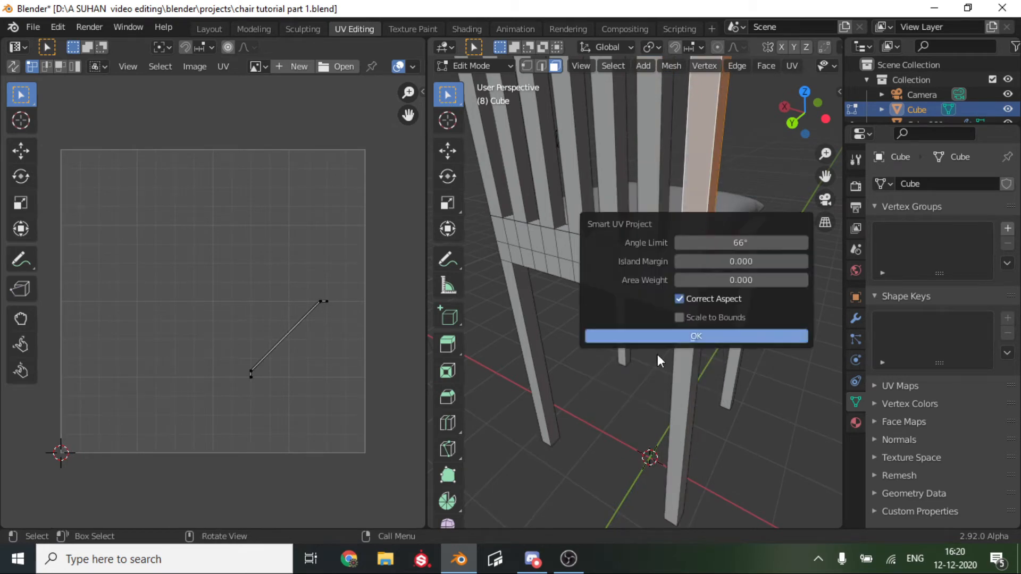
{"action": "left_click", "coordinate": [663, 339]}
Return to Object Mode and hide the seat cushion to expose the top of the seat
{"action": "middle_click_drag", "start_coordinate": [560, 296], "coordinate": [542, 328]}
{"action": "left_click_drag", "start_coordinate": [824, 177], "coordinate": [688, 236]}
{"action": "middle_click_drag", "start_coordinate": [591, 243], "coordinate": [620, 337]}
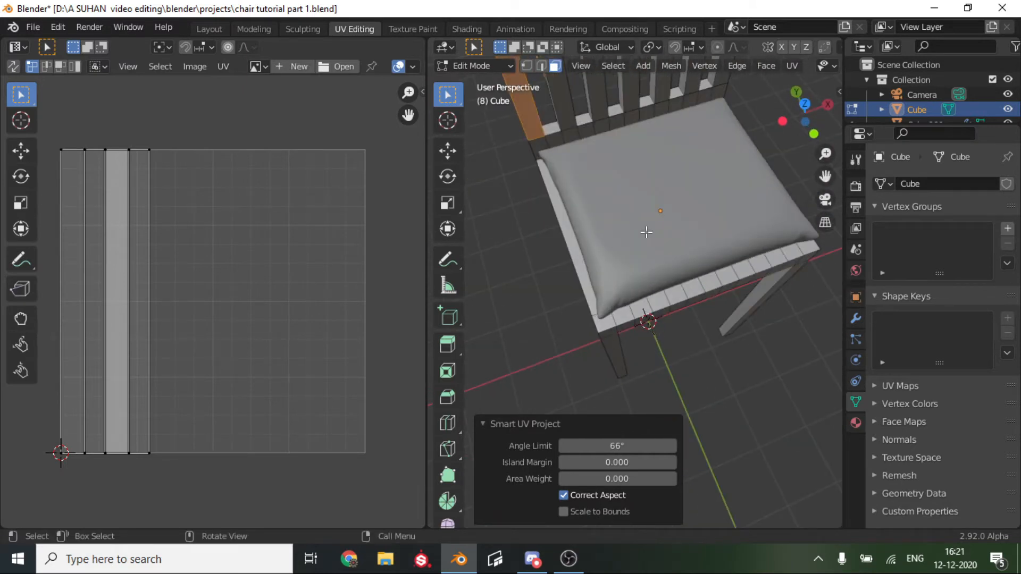
{"action": "key", "text": "Tab"}
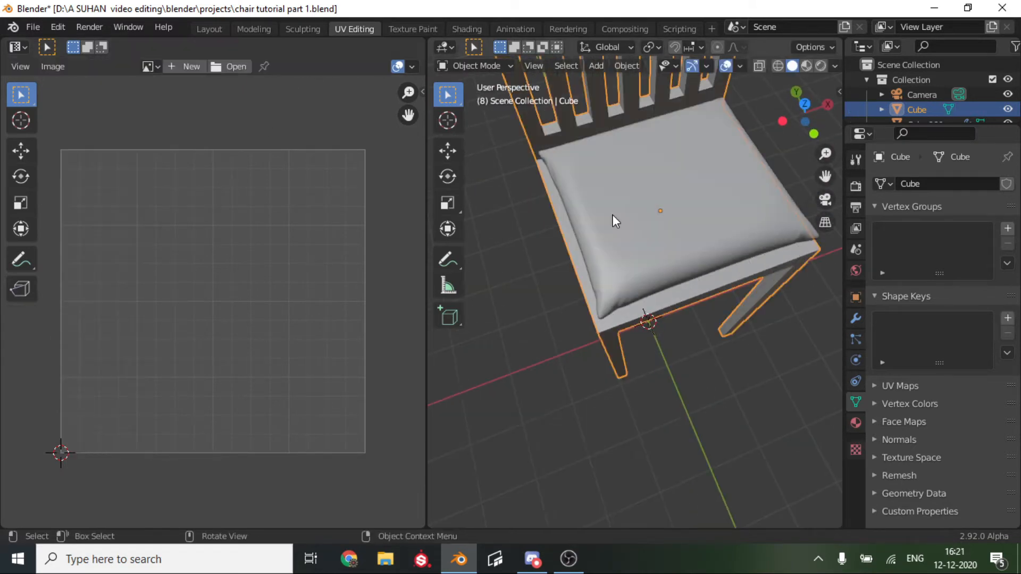
{"action": "left_click", "coordinate": [659, 221]}
{"action": "key", "text": "h"}
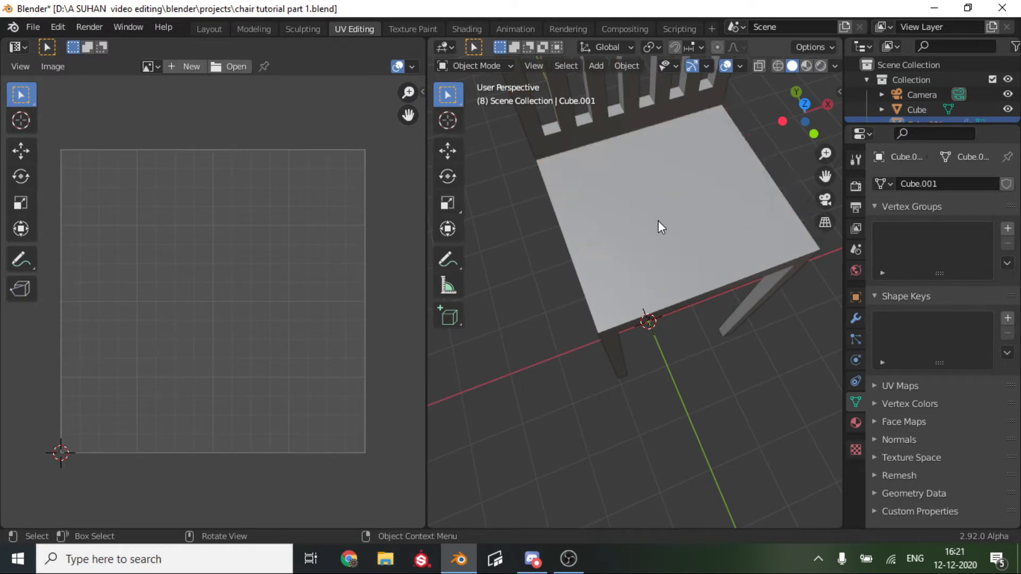
Turn on the Screencast Keys display in the 3D viewport
{"action": "key", "text": "n"}
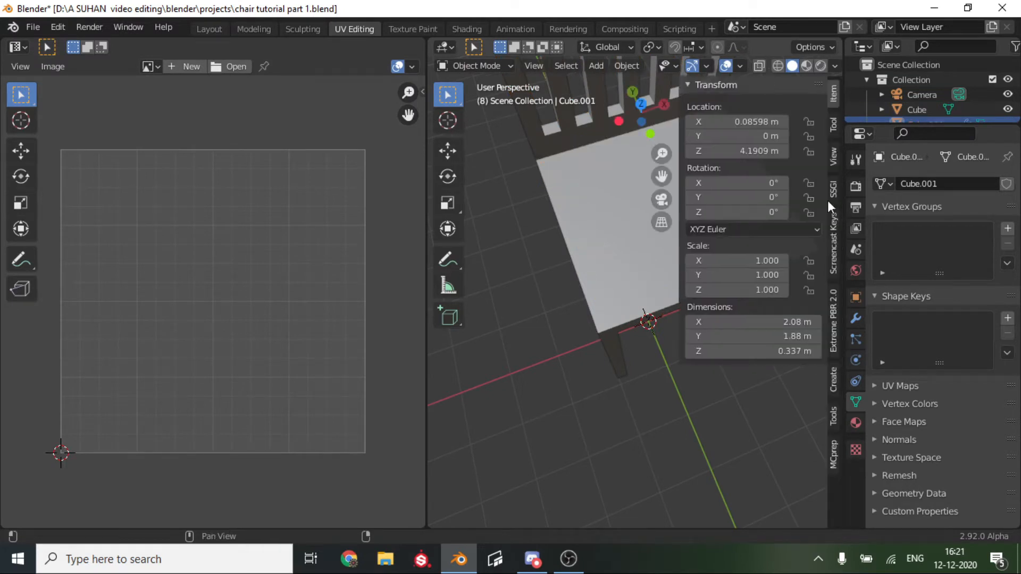
{"action": "left_click", "coordinate": [833, 243]}
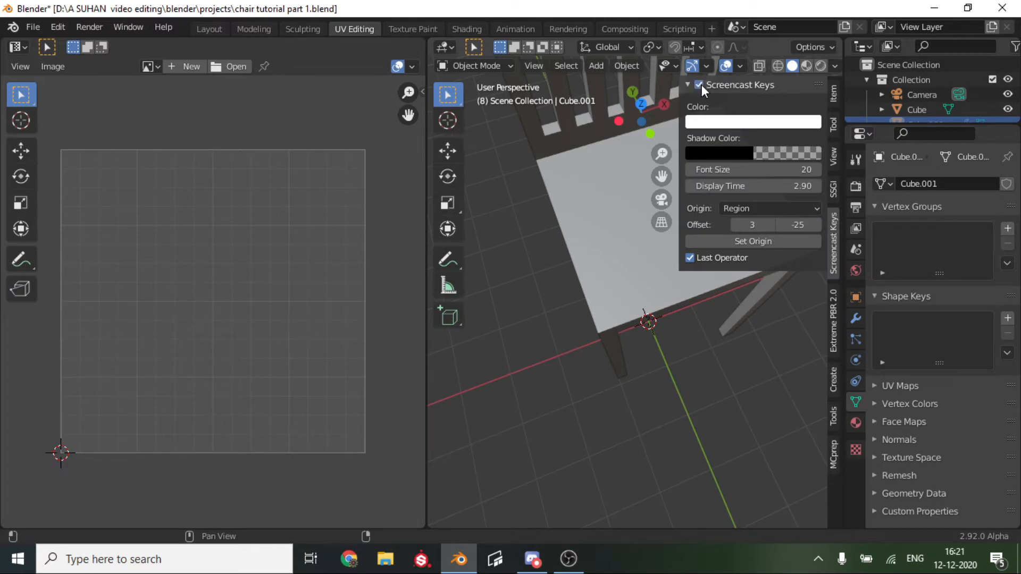
{"action": "key", "text": "n"}
Select all faces of the chair seat's top surface in Edit Mode and apply Smart UV Project
{"action": "left_click", "coordinate": [703, 228]}
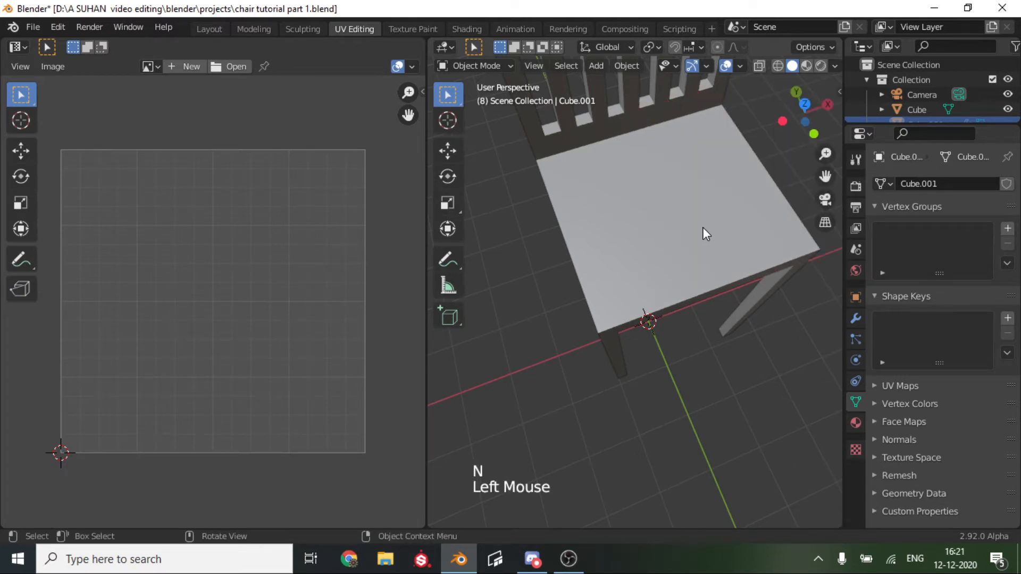
{"action": "key", "text": "Tab"}
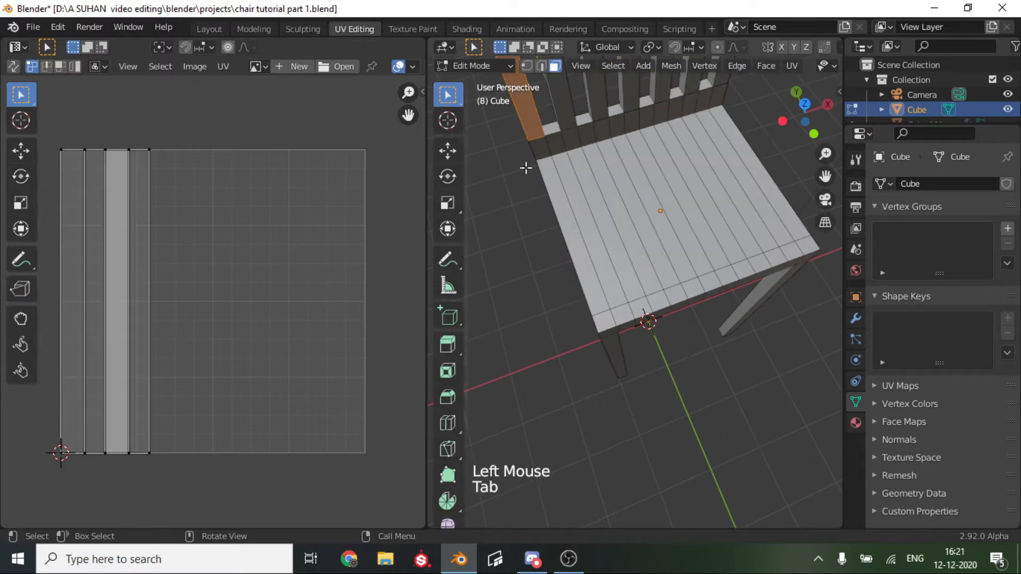
{"action": "left_click", "coordinate": [554, 173]}
{"action": "left_click", "coordinate": [812, 240], "text": "ctrl"}
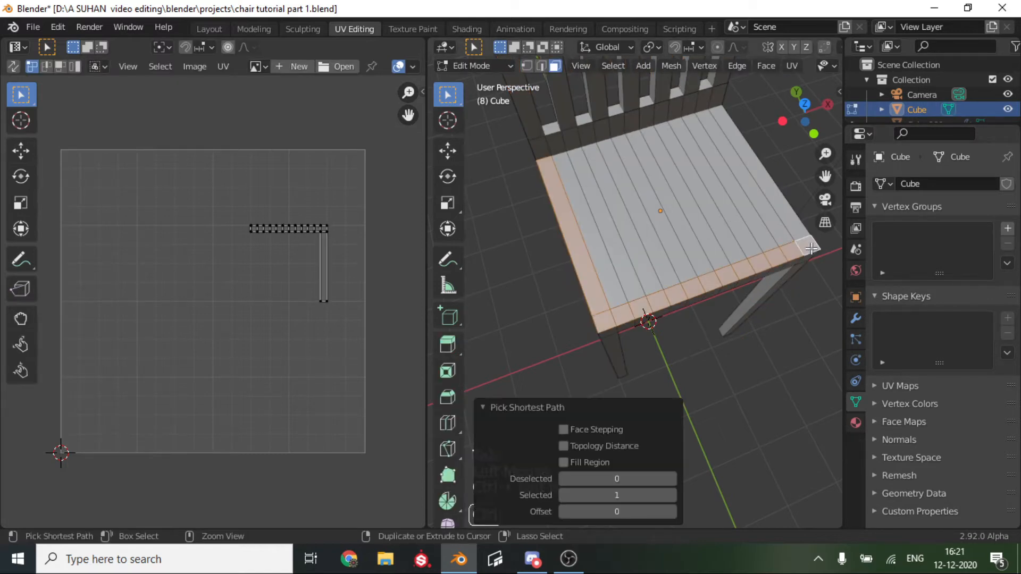
{"action": "left_click", "coordinate": [730, 143], "text": "ctrl"}
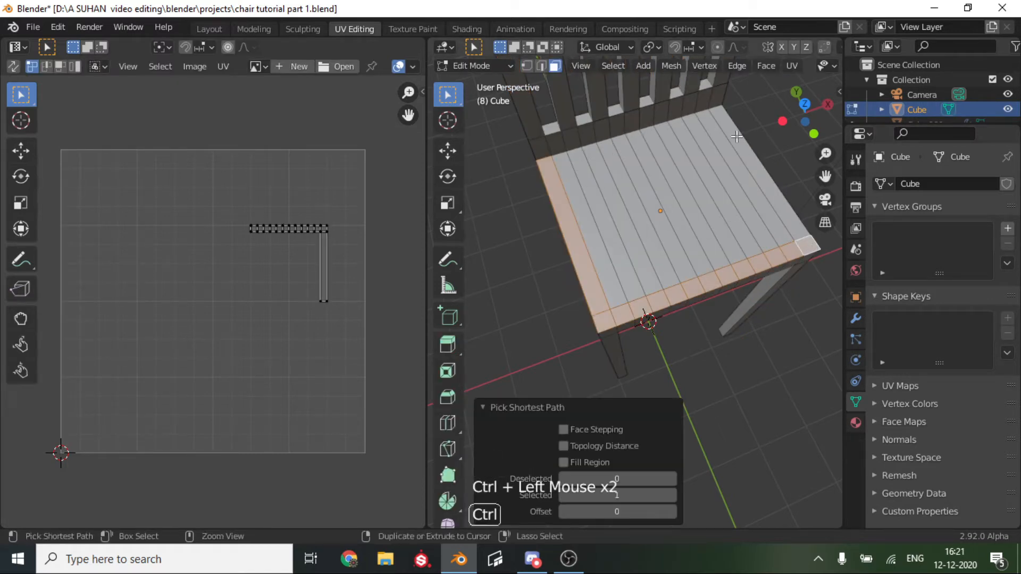
{"action": "left_click", "coordinate": [579, 198], "text": "ctrl"}
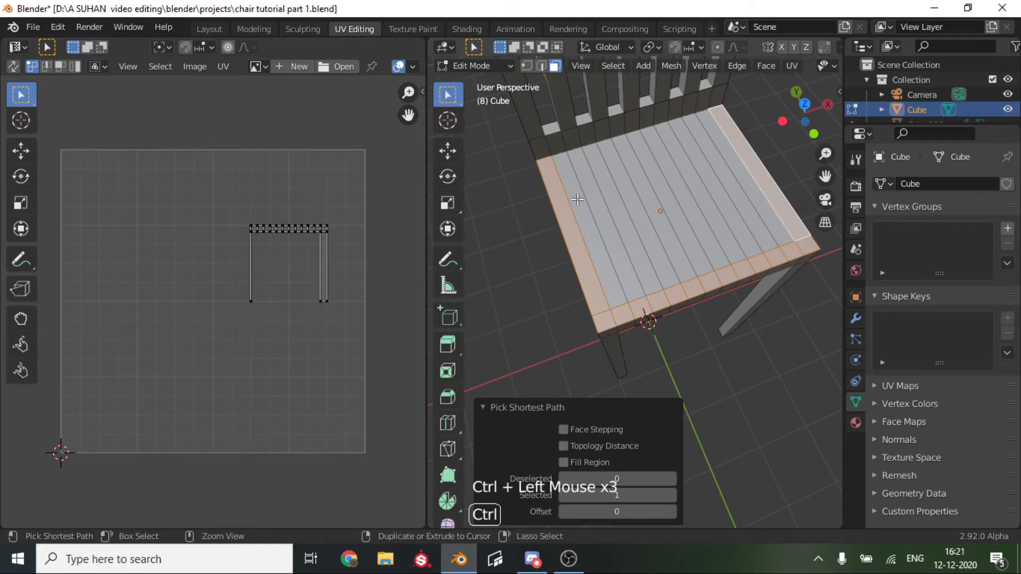
{"action": "key", "text": "u"}
{"action": "left_click", "coordinate": [623, 198]}
{"action": "left_click", "coordinate": [652, 314]}
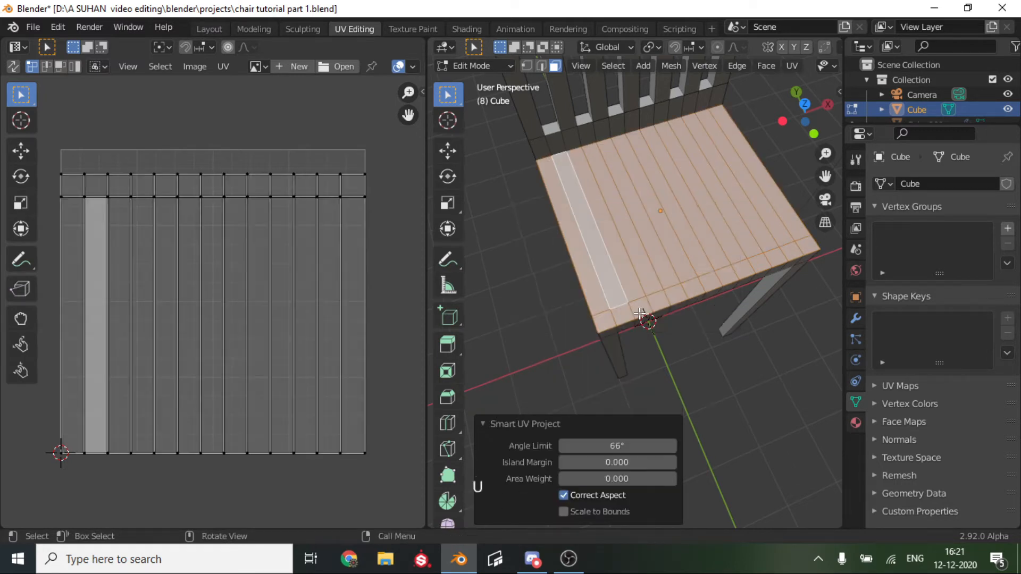
{"action": "left_click", "coordinate": [752, 412]}
Select the face loop running around the vertical side edges of the seat
{"action": "scroll", "coordinate": [672, 246], "scroll_direction": "up", "scroll_amount": 3}
{"action": "middle_click_drag", "start_coordinate": [672, 246], "coordinate": [594, 178]}
{"action": "left_click", "coordinate": [594, 178]}
{"action": "scroll", "coordinate": [593, 178], "scroll_direction": "down", "scroll_amount": 4}
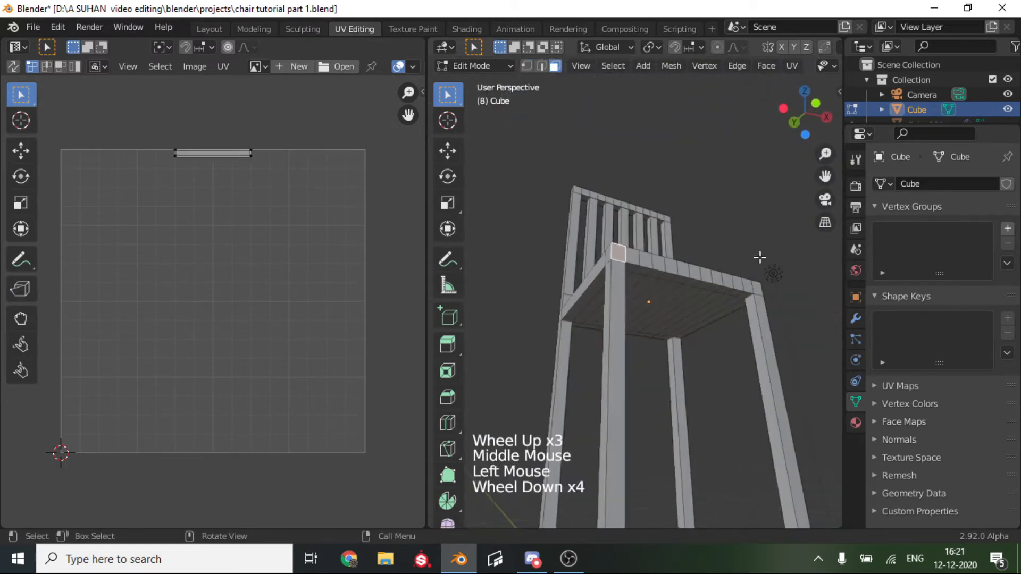
{"action": "middle_click_drag", "start_coordinate": [606, 223], "coordinate": [624, 254]}
{"action": "left_click", "coordinate": [624, 254], "text": "alt"}
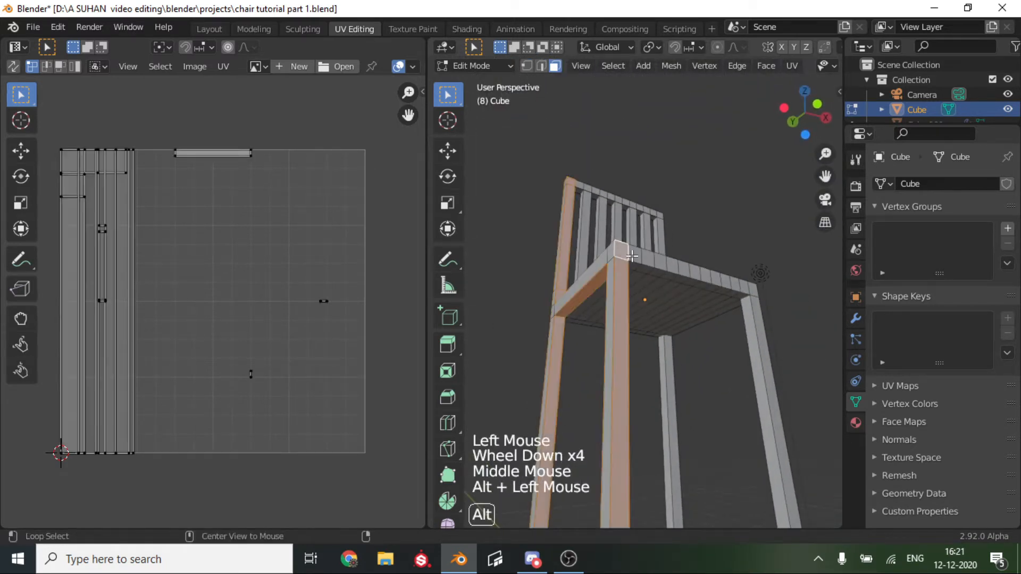
{"action": "left_click", "coordinate": [641, 259], "text": "alt"}
{"action": "scroll", "coordinate": [641, 259], "scroll_direction": "down", "scroll_amount": 1}
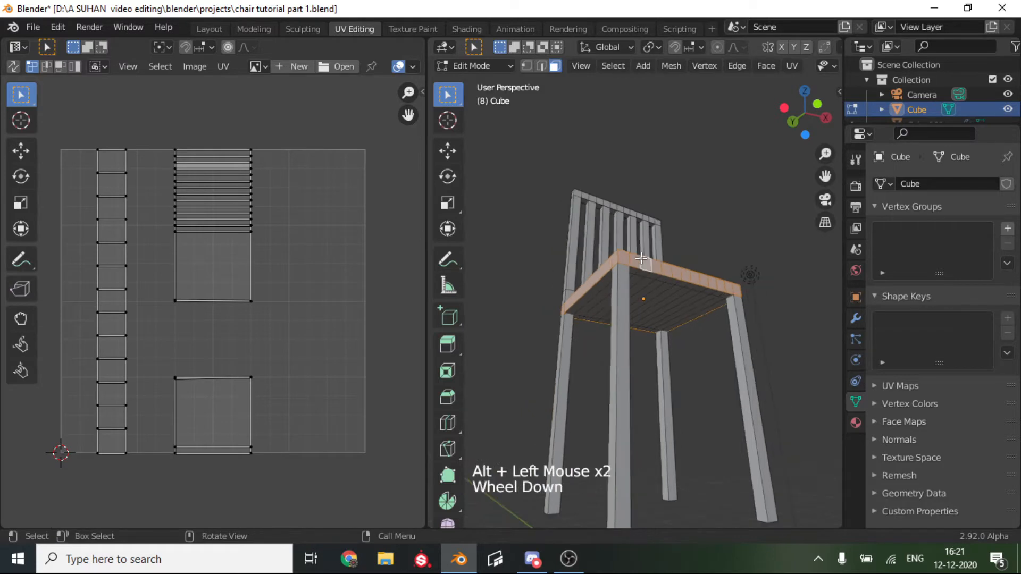
Try unwrapping the seat's side face loop with the Unwrap operation and the Conformal method
{"action": "key", "text": "u"}
{"action": "left_click", "coordinate": [623, 234]}
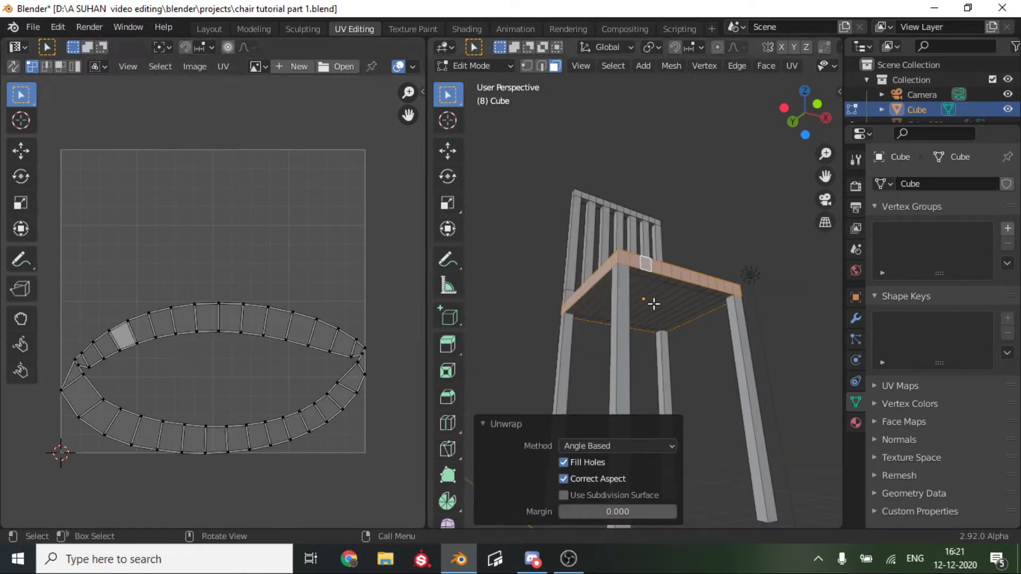
{"action": "left_click", "coordinate": [588, 445]}
{"action": "left_click", "coordinate": [600, 477]}
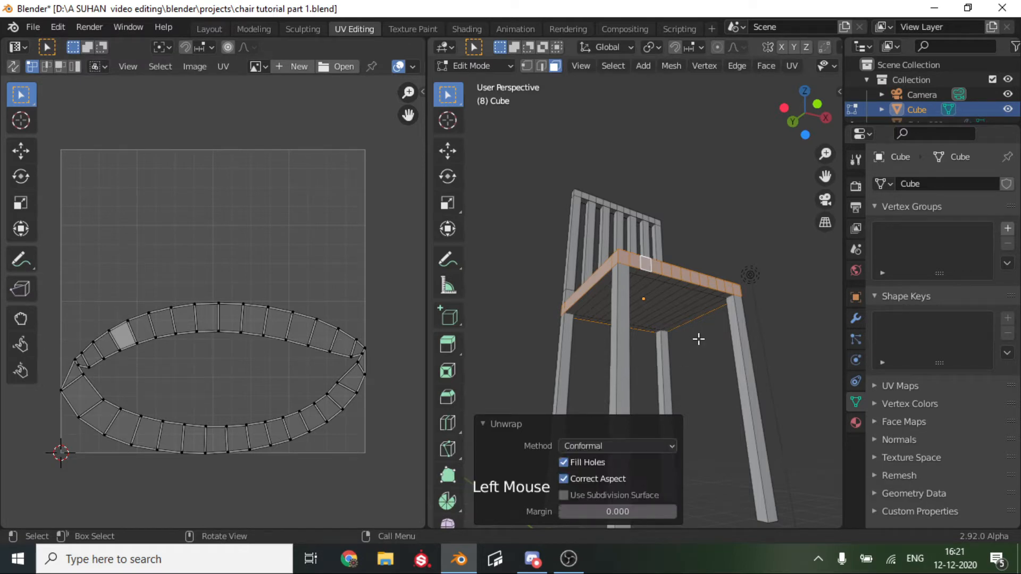
{"action": "key", "text": "u"}
{"action": "left_click", "coordinate": [640, 317]}
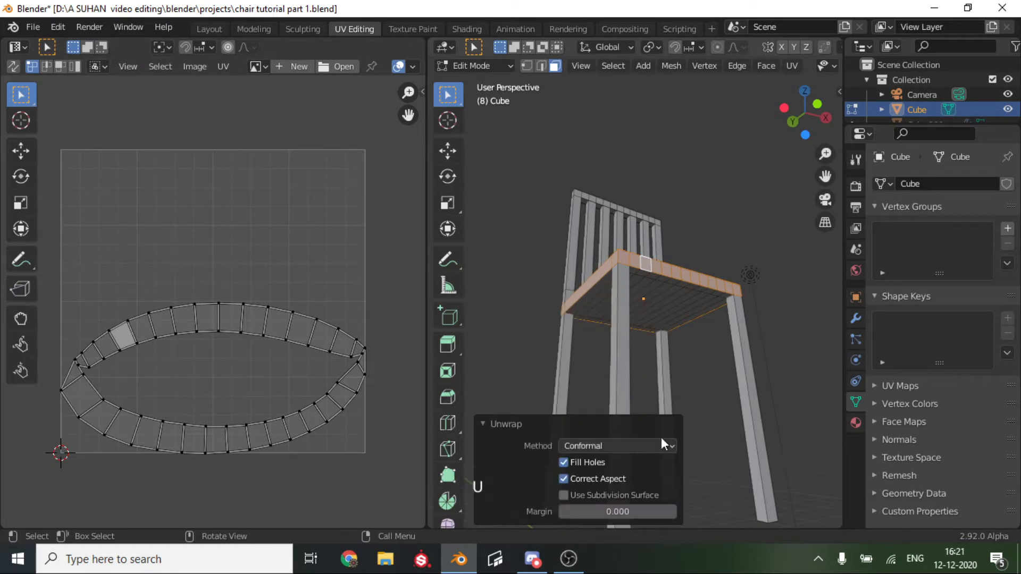
Apply Smart UV Project to the seat's side face loop with a 66° angle limit
{"action": "key", "text": "u"}
{"action": "left_click", "coordinate": [652, 271]}
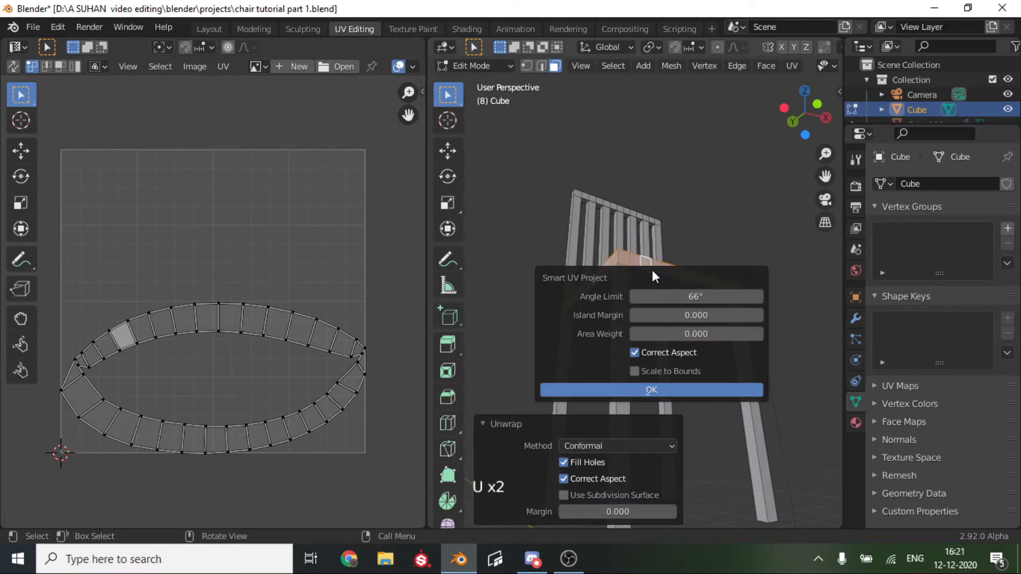
{"action": "left_click", "coordinate": [701, 388]}
Select the long strips and the front row of faces on the seat's underside and apply Smart UV Project
{"action": "scroll", "coordinate": [520, 292], "scroll_direction": "up", "scroll_amount": 4}
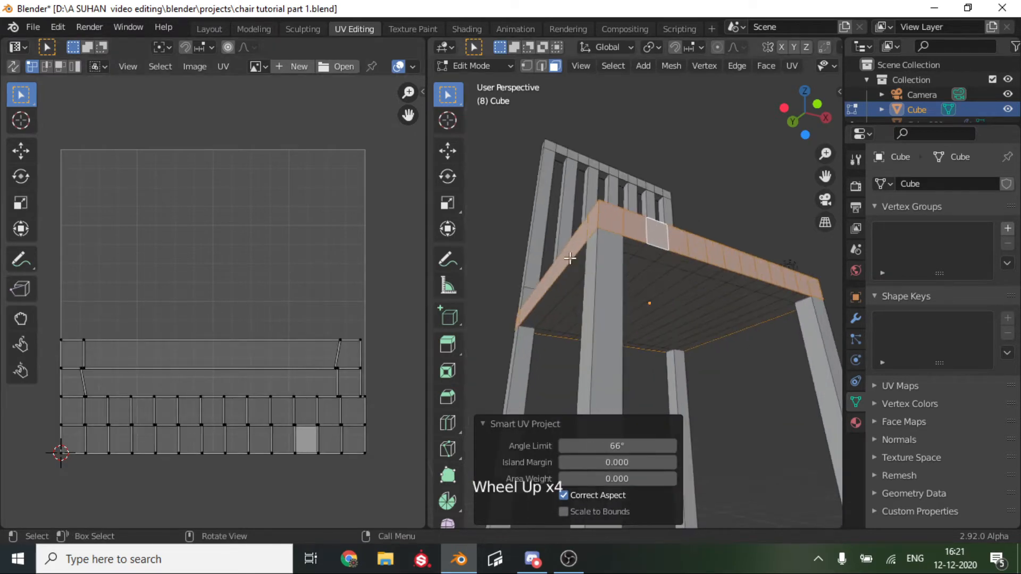
{"action": "middle_click_drag", "start_coordinate": [520, 292], "coordinate": [702, 247]}
{"action": "scroll", "coordinate": [585, 205], "scroll_direction": "down", "scroll_amount": 4}
{"action": "middle_click_drag", "start_coordinate": [586, 205], "coordinate": [568, 287]}
{"action": "left_click", "coordinate": [584, 248]}
{"action": "scroll", "coordinate": [584, 249], "scroll_direction": "up", "scroll_amount": 3}
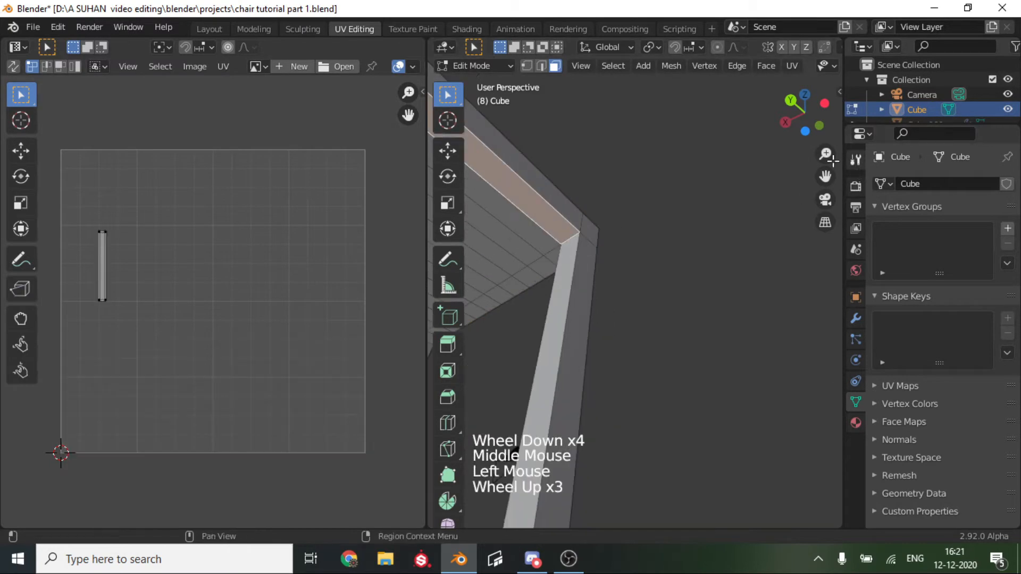
{"action": "left_click", "coordinate": [825, 176]}
{"action": "left_click_drag", "start_coordinate": [825, 176], "coordinate": [992, 126]}
{"action": "left_click", "coordinate": [579, 264], "text": "ctrl"}
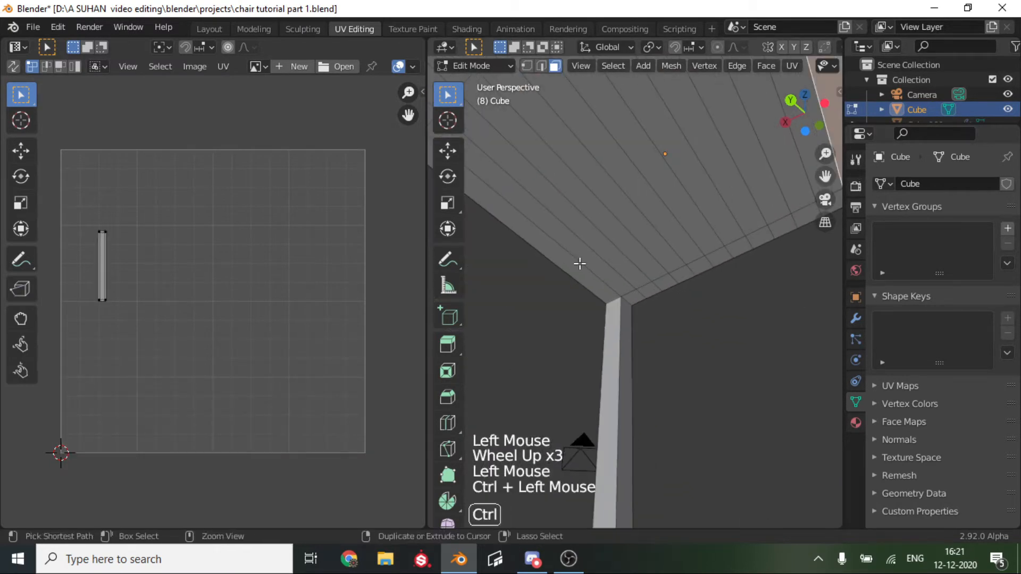
{"action": "scroll", "coordinate": [758, 246], "scroll_direction": "down", "scroll_amount": 2}
{"action": "middle_click_drag", "start_coordinate": [725, 258], "coordinate": [773, 248]}
{"action": "left_click", "coordinate": [770, 246], "text": "ctrl"}
{"action": "left_click", "coordinate": [620, 273], "text": "ctrl"}
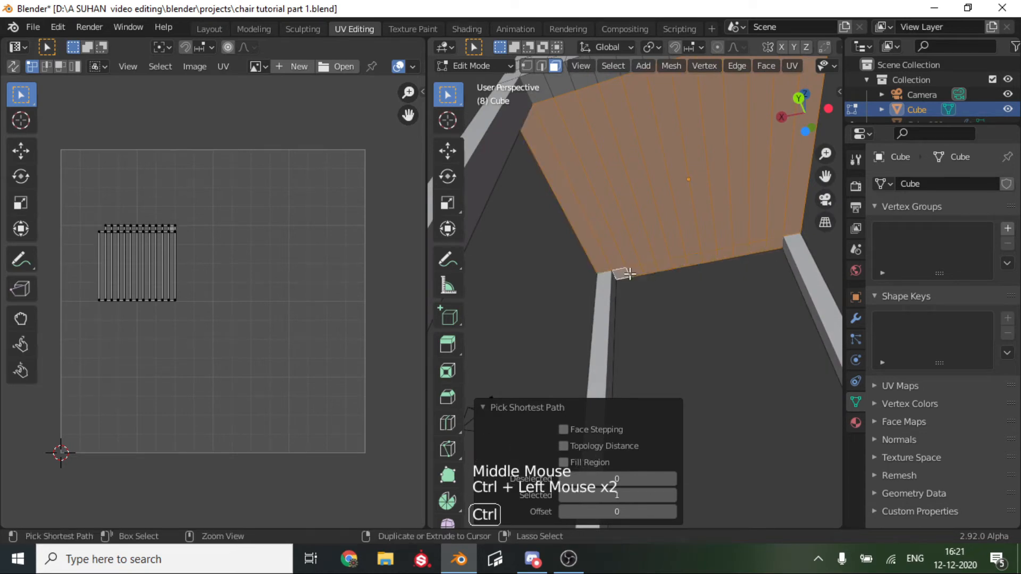
{"action": "key", "text": "u"}
{"action": "left_click", "coordinate": [687, 337]}
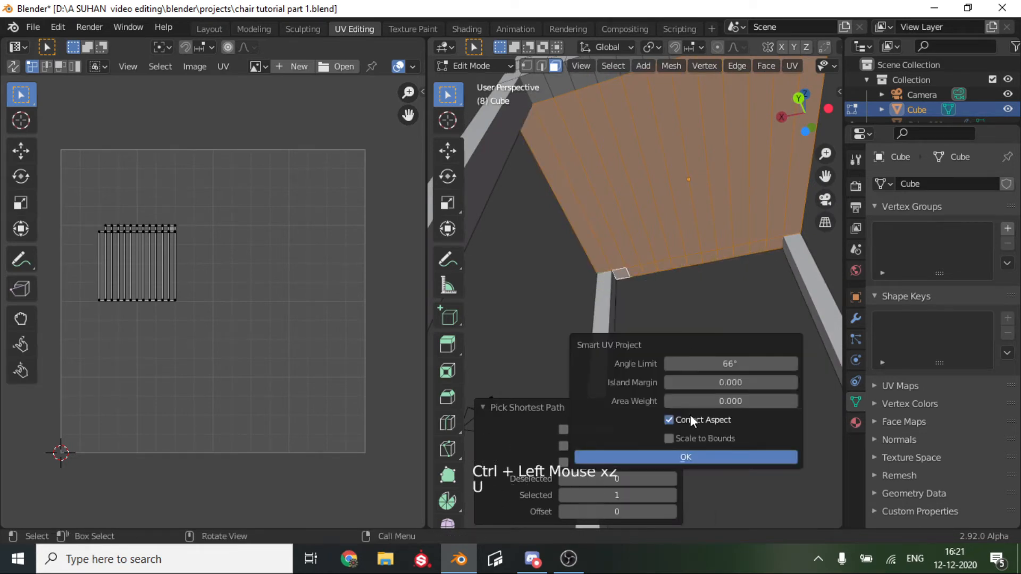
{"action": "left_click", "coordinate": [719, 457]}
Select only the row of small faces along the front edge of the seat's underside and apply Unwrap
{"action": "scroll", "coordinate": [644, 302], "scroll_direction": "down", "scroll_amount": 7}
{"action": "scroll", "coordinate": [644, 303], "scroll_direction": "up", "scroll_amount": 5}
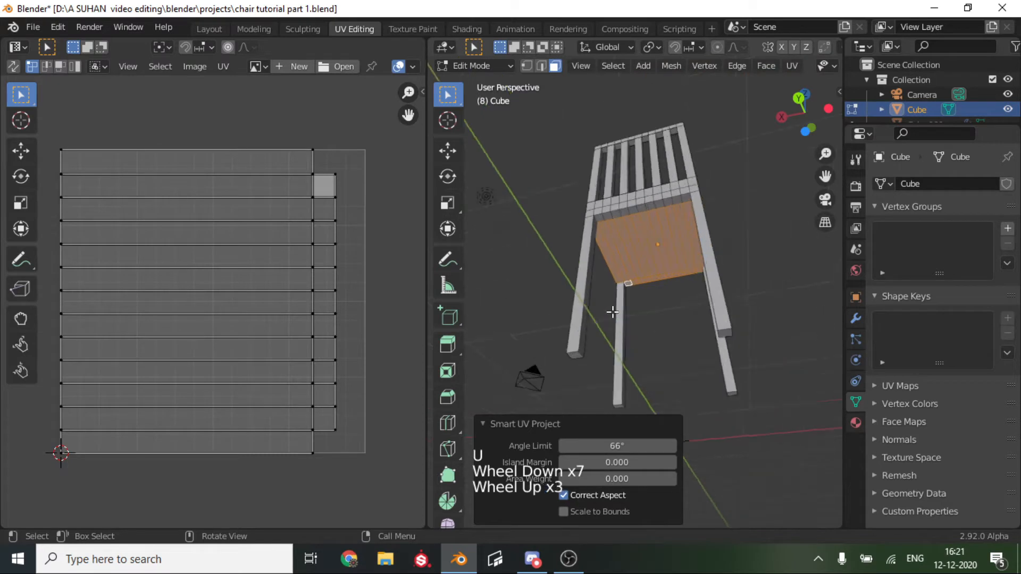
{"action": "scroll", "coordinate": [644, 302], "scroll_direction": "up", "scroll_amount": 10}
{"action": "left_click", "coordinate": [627, 276]}
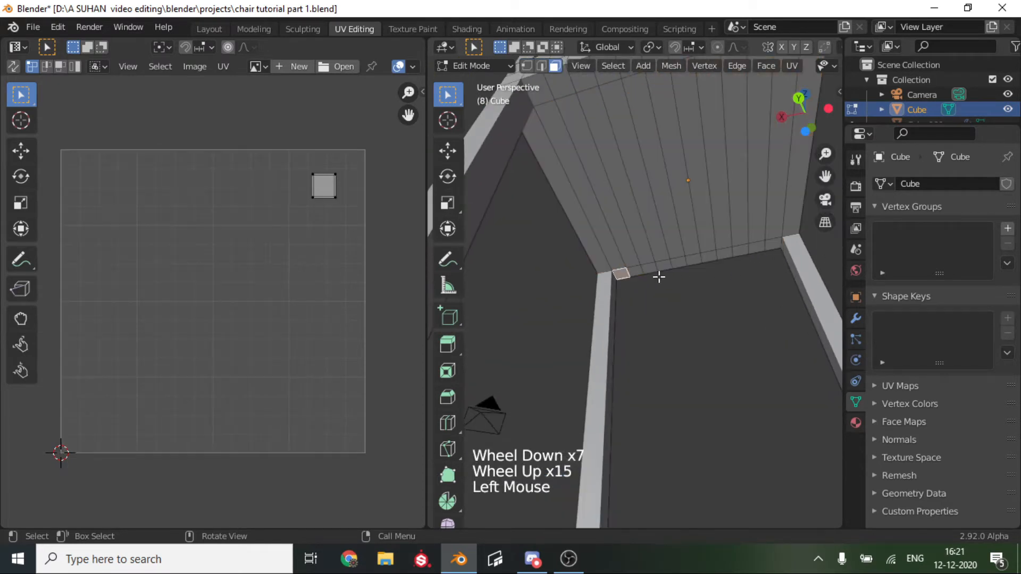
{"action": "left_click", "coordinate": [749, 258], "text": "ctrl"}
{"action": "left_click", "coordinate": [770, 243], "text": "ctrl"}
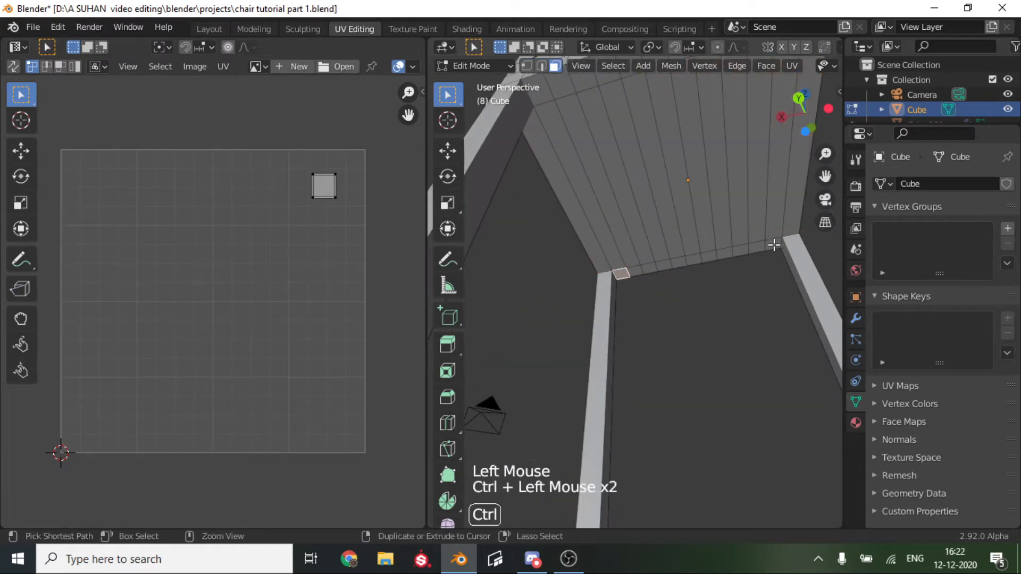
{"action": "key", "text": "u"}
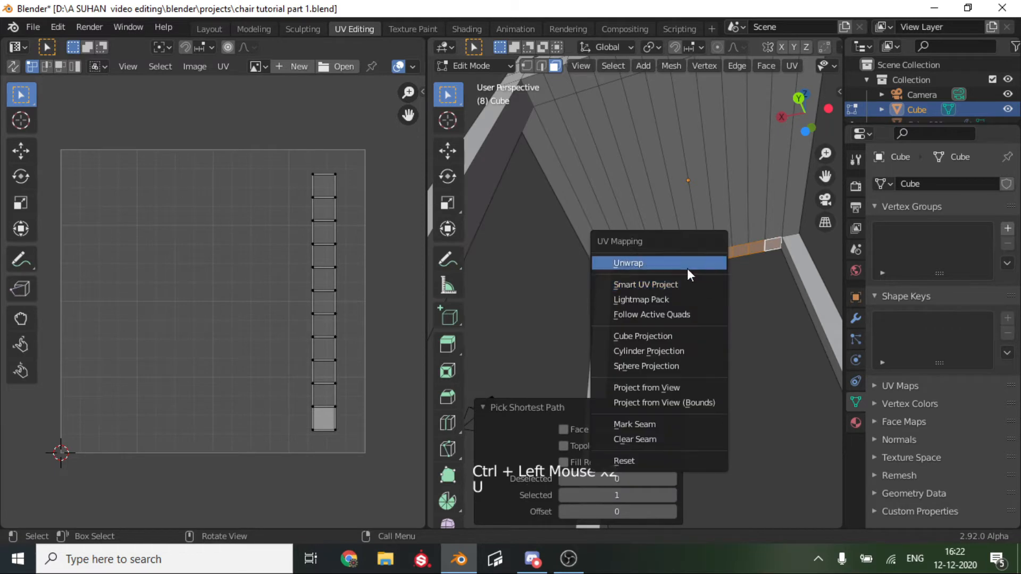
{"action": "left_click", "coordinate": [686, 263]}
{"action": "left_click", "coordinate": [684, 351]}
{"action": "scroll", "coordinate": [686, 350], "scroll_direction": "down", "scroll_amount": 2}
{"action": "scroll", "coordinate": [686, 349], "scroll_direction": "down", "scroll_amount": 9}
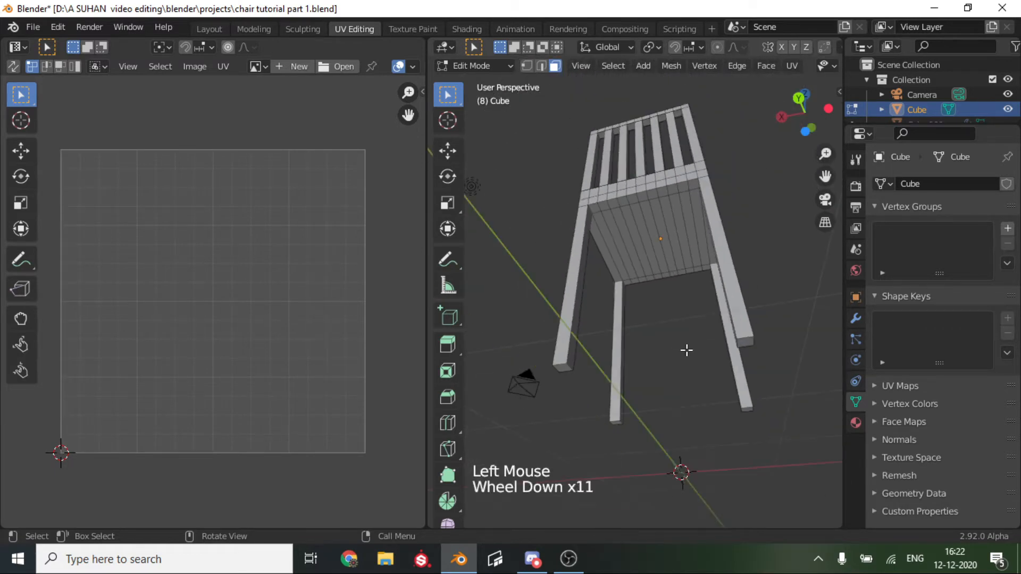
Apply Smart UV Project followed by Unwrap to the row of faces along the rear edge of the seat's underside
{"action": "left_click", "coordinate": [588, 213]}
{"action": "left_click", "coordinate": [594, 207]}
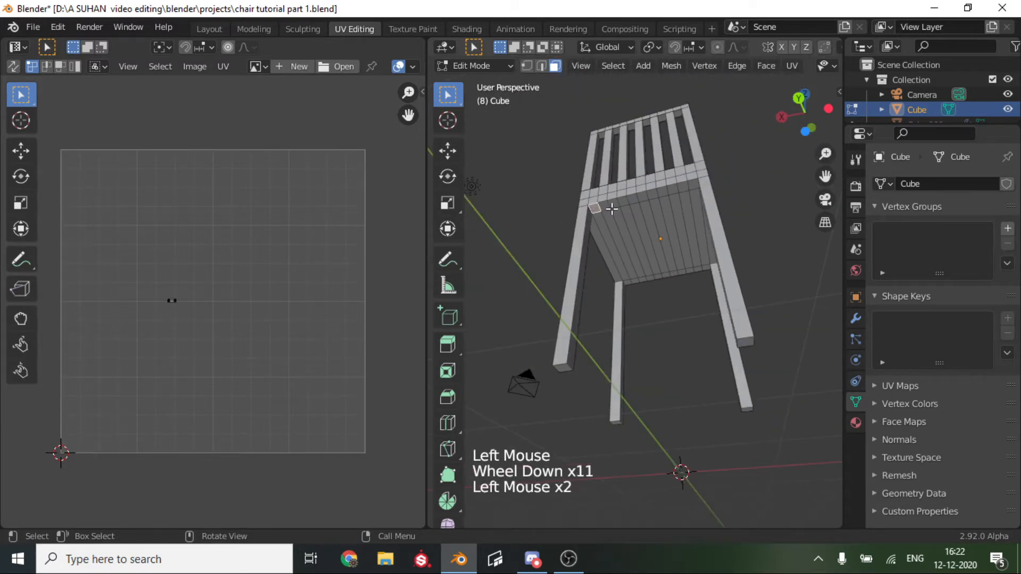
{"action": "left_click", "coordinate": [687, 194], "text": "ctrl"}
{"action": "key", "text": "u"}
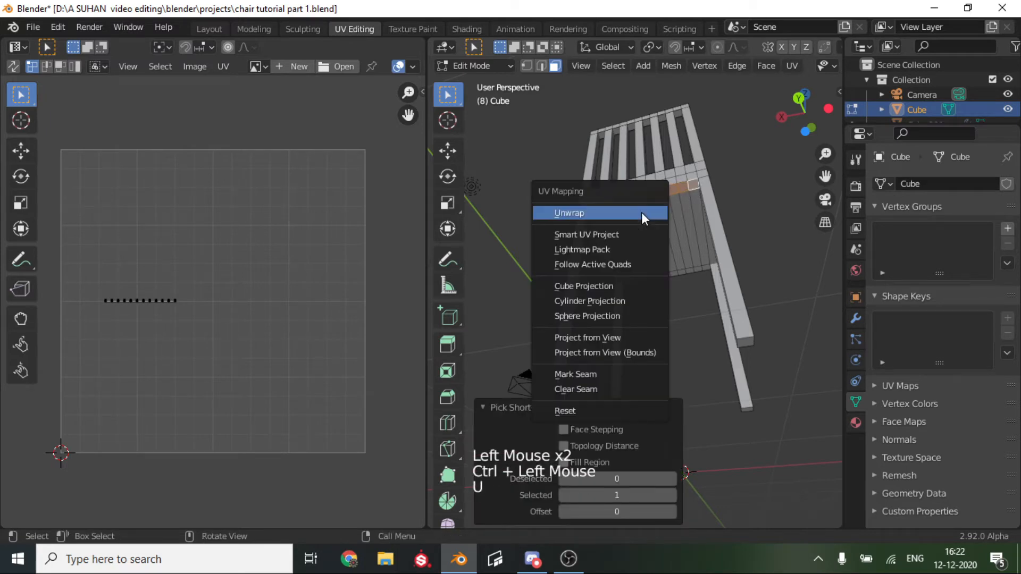
{"action": "left_click", "coordinate": [611, 234]}
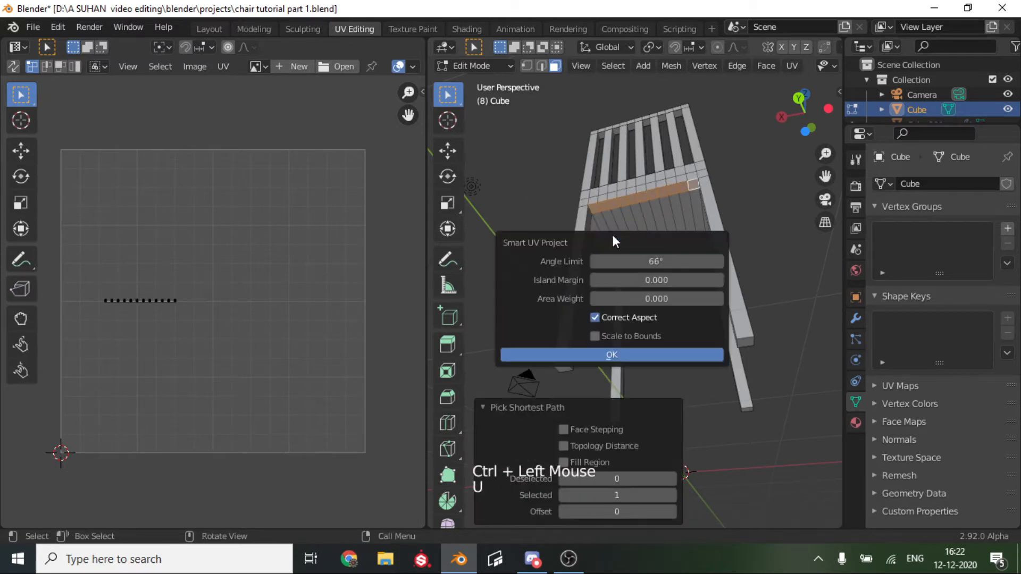
{"action": "left_click", "coordinate": [617, 355]}
{"action": "key", "text": "u"}
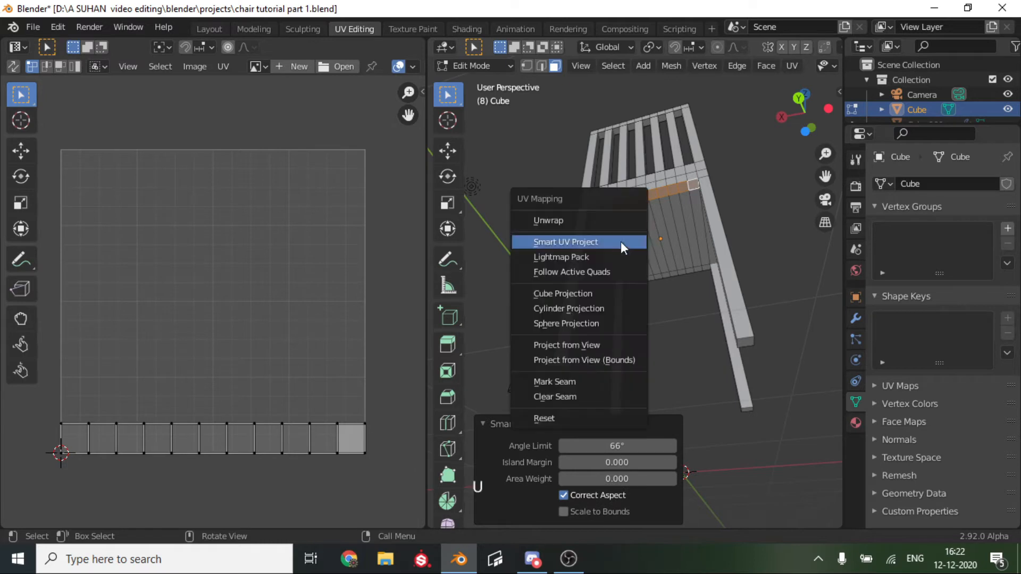
{"action": "left_click", "coordinate": [577, 220]}
{"action": "left_click", "coordinate": [661, 326]}
{"action": "scroll", "coordinate": [661, 326], "scroll_direction": "up", "scroll_amount": 4}
{"action": "scroll", "coordinate": [661, 326], "scroll_direction": "down", "scroll_amount": 6}
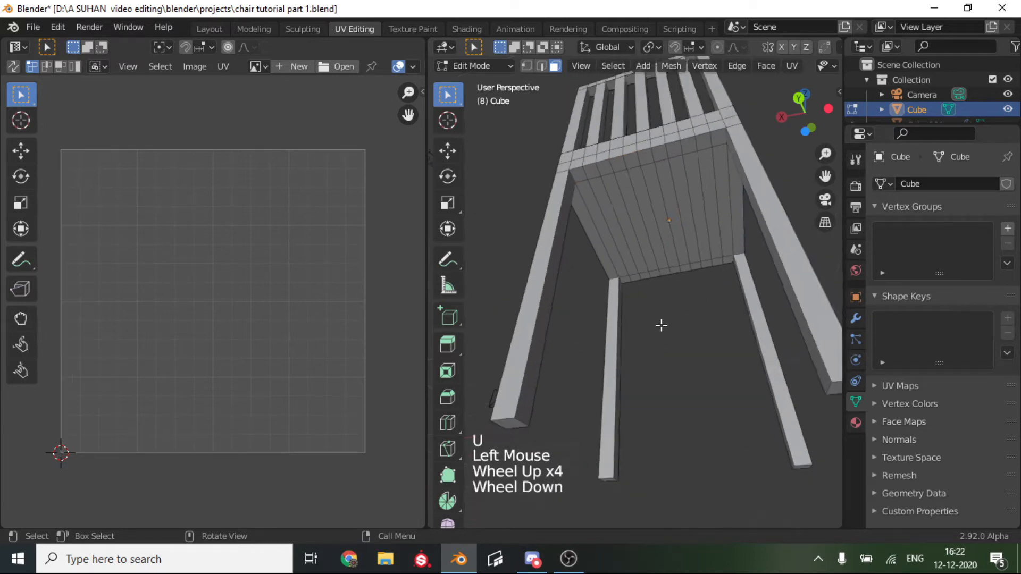
Select the bottom end faces of all four legs and apply Unwrap followed by Smart UV Project with a 66° angle limit
{"action": "left_click", "coordinate": [592, 363]}
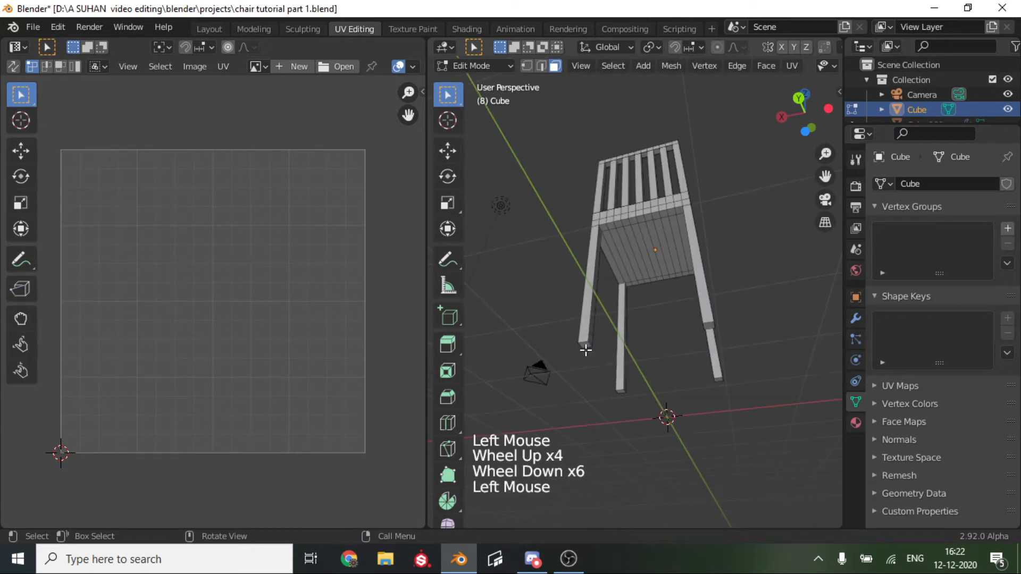
{"action": "left_click", "coordinate": [587, 350]}
{"action": "left_click", "coordinate": [587, 349]}
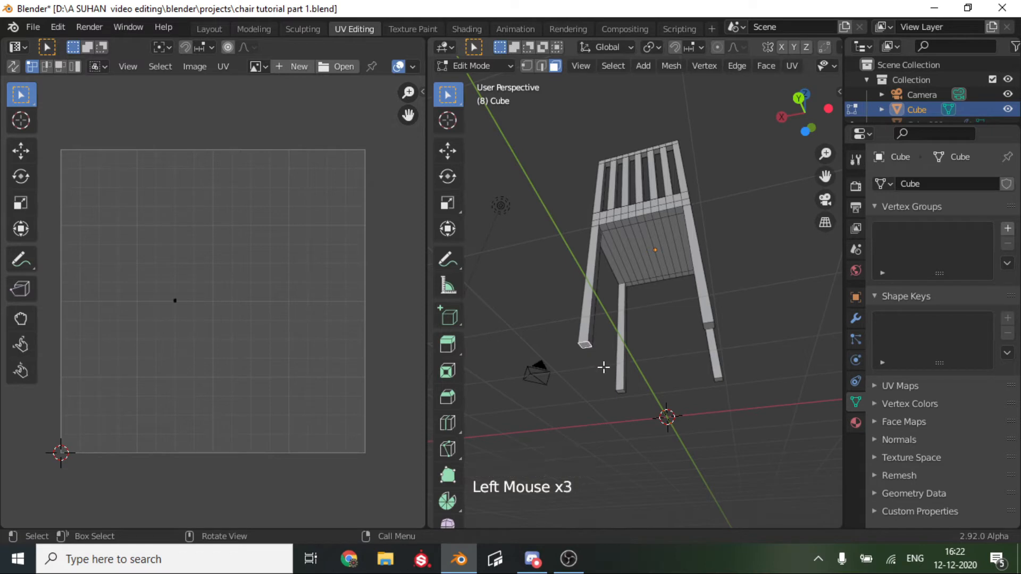
{"action": "left_click", "coordinate": [621, 394], "text": "shift"}
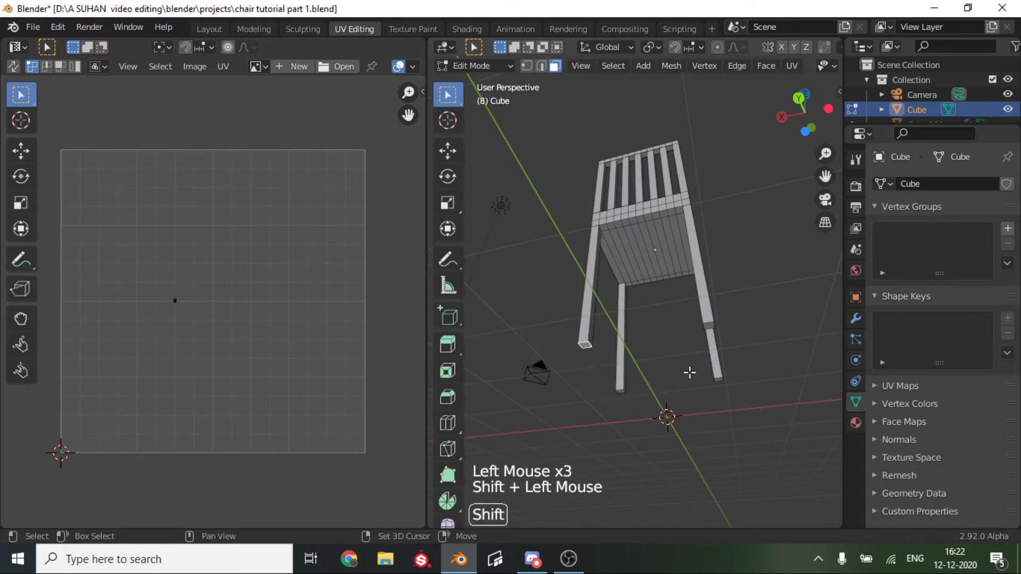
{"action": "left_click", "coordinate": [620, 391], "text": "shift"}
{"action": "left_click", "coordinate": [705, 326], "text": "shift"}
{"action": "scroll", "coordinate": [706, 326], "scroll_direction": "down", "scroll_amount": 1, "text": "shift"}
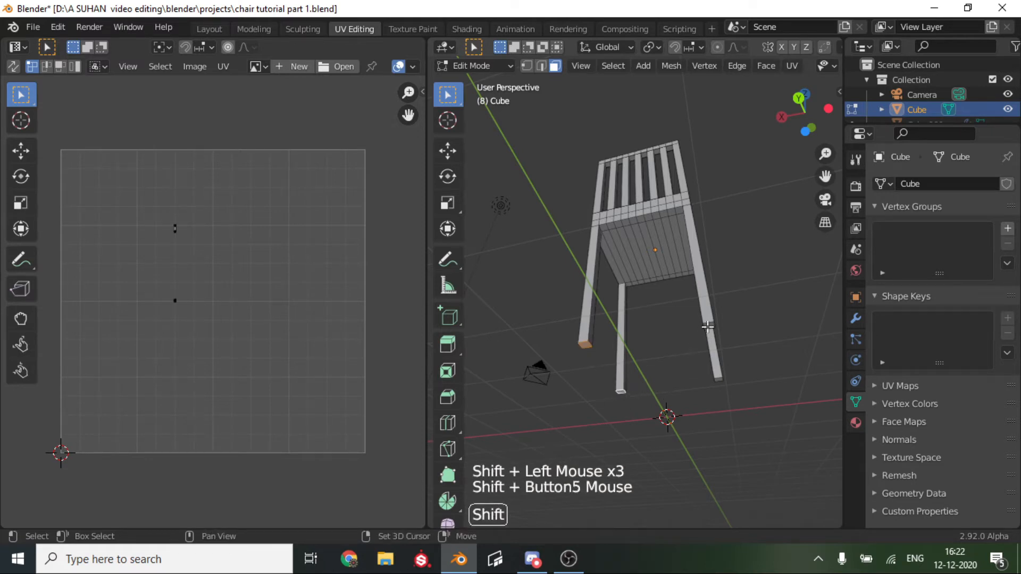
{"action": "left_click", "coordinate": [708, 327], "text": "shift"}
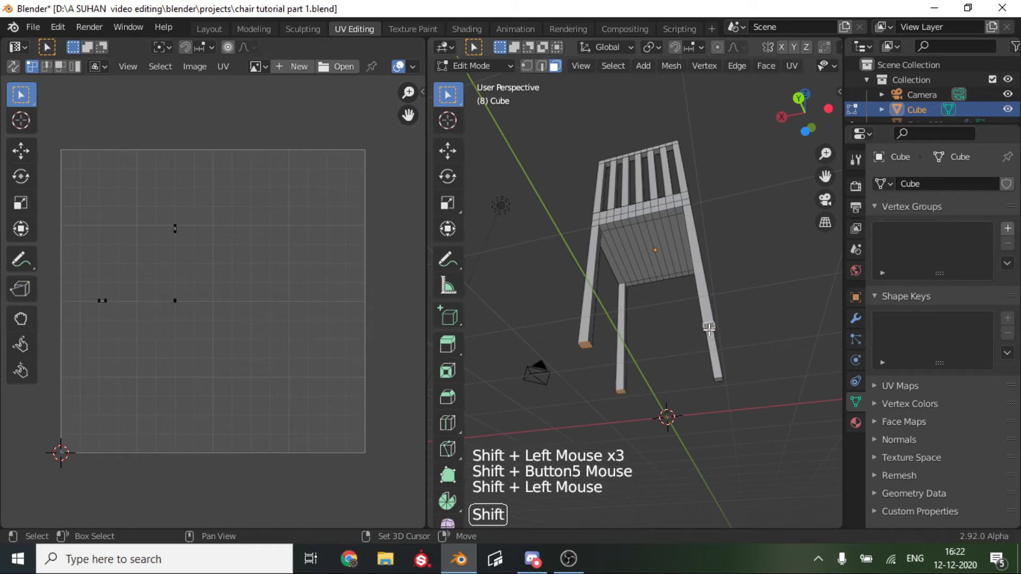
{"action": "left_click", "coordinate": [719, 380], "text": "shift"}
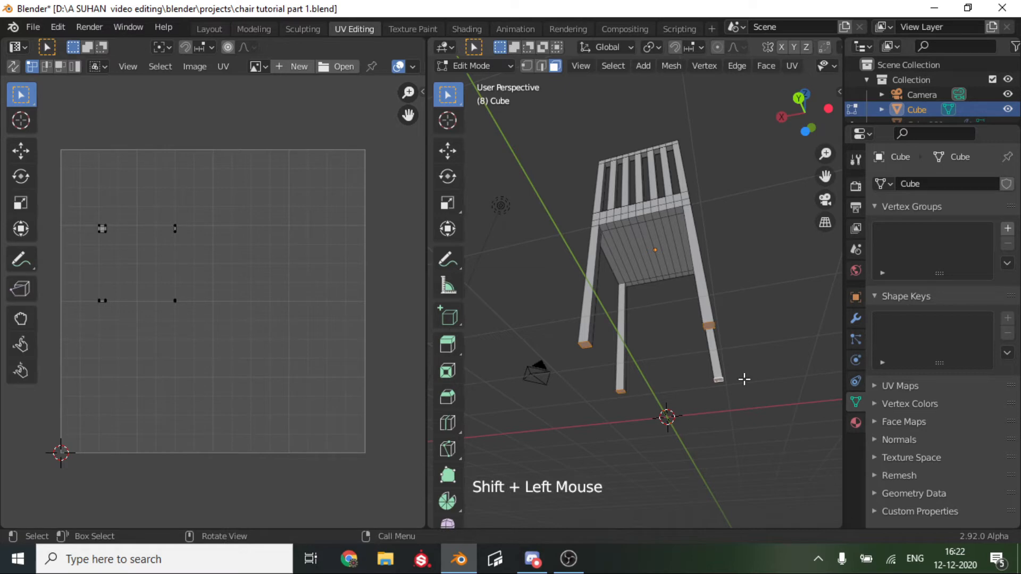
{"action": "key", "text": "u"}
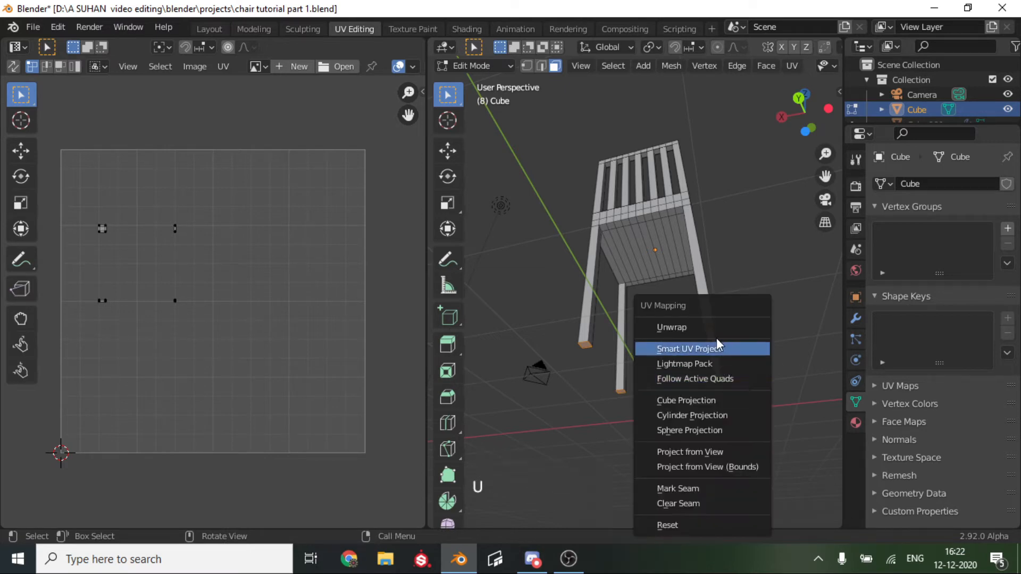
{"action": "left_click", "coordinate": [713, 323]}
{"action": "key", "text": "u"}
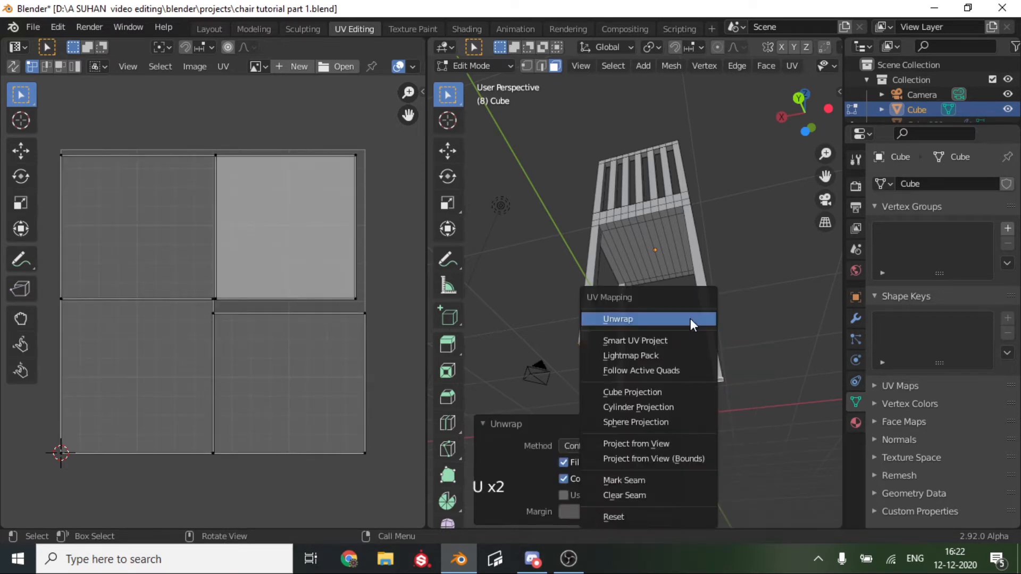
{"action": "left_click", "coordinate": [666, 338]}
{"action": "left_click", "coordinate": [678, 455]}
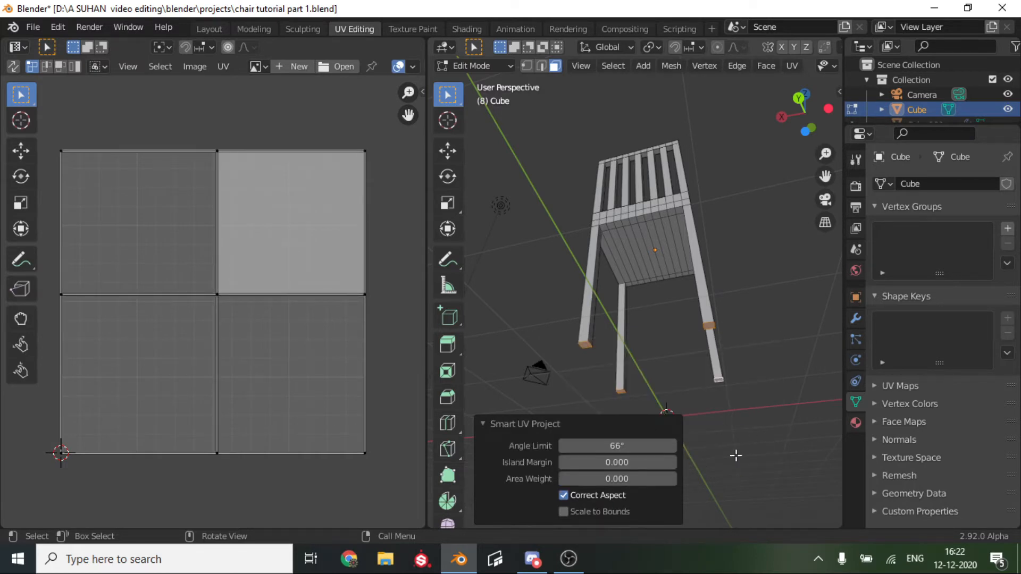
{"action": "left_click", "coordinate": [647, 338]}
Return the chair to Object Mode and unhide the seat cushion
{"action": "scroll", "coordinate": [647, 337], "scroll_direction": "down", "scroll_amount": 3}
{"action": "middle_click_drag", "start_coordinate": [647, 337], "coordinate": [577, 328]}
{"action": "scroll", "coordinate": [590, 288], "scroll_direction": "up", "scroll_amount": 1}
{"action": "scroll", "coordinate": [592, 186], "scroll_direction": "down", "scroll_amount": 1}
{"action": "middle_click_drag", "start_coordinate": [591, 186], "coordinate": [684, 190]}
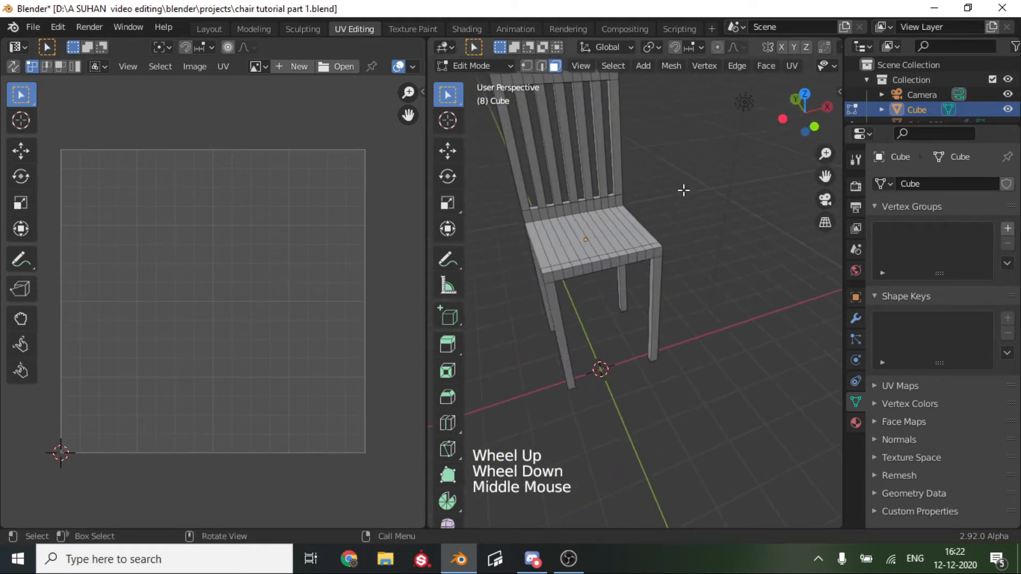
{"action": "key", "text": "Tab"}
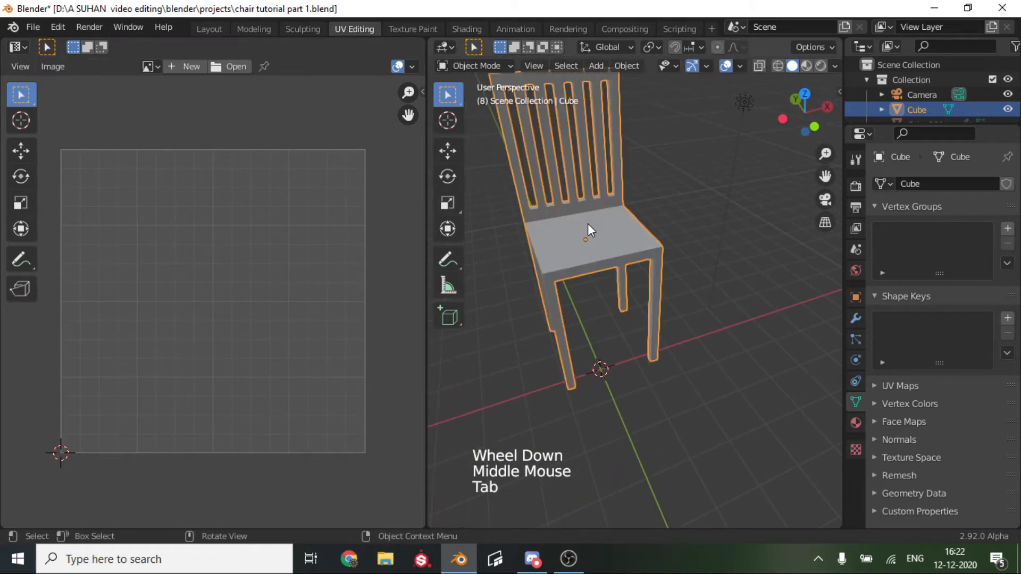
{"action": "key", "text": "alt+h"}
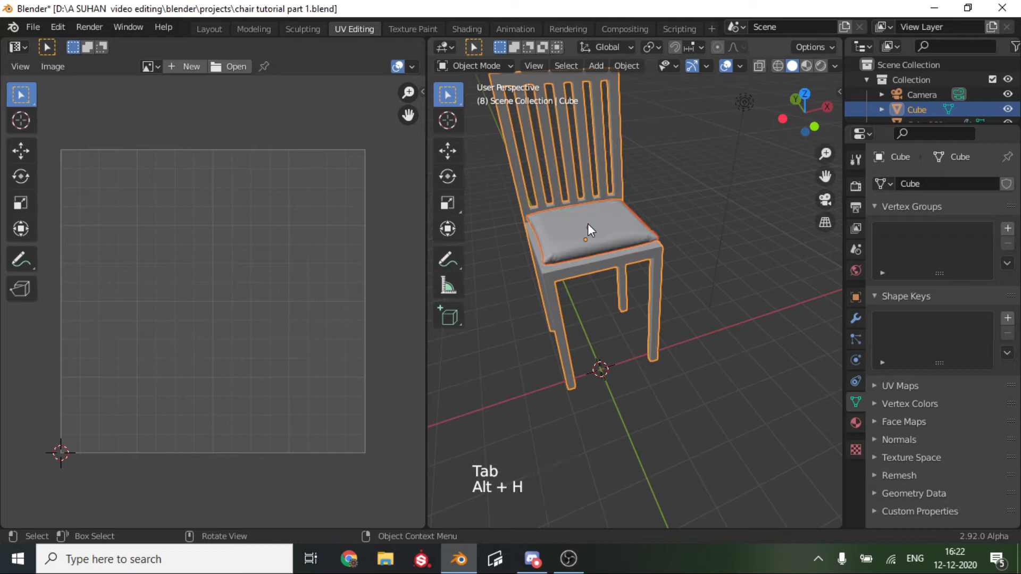
Switch to the Layout workspace and enable Screencast Keys for its 3D view
{"action": "left_click", "coordinate": [218, 27]}
{"action": "scroll", "coordinate": [567, 256], "scroll_direction": "down", "scroll_amount": 6}
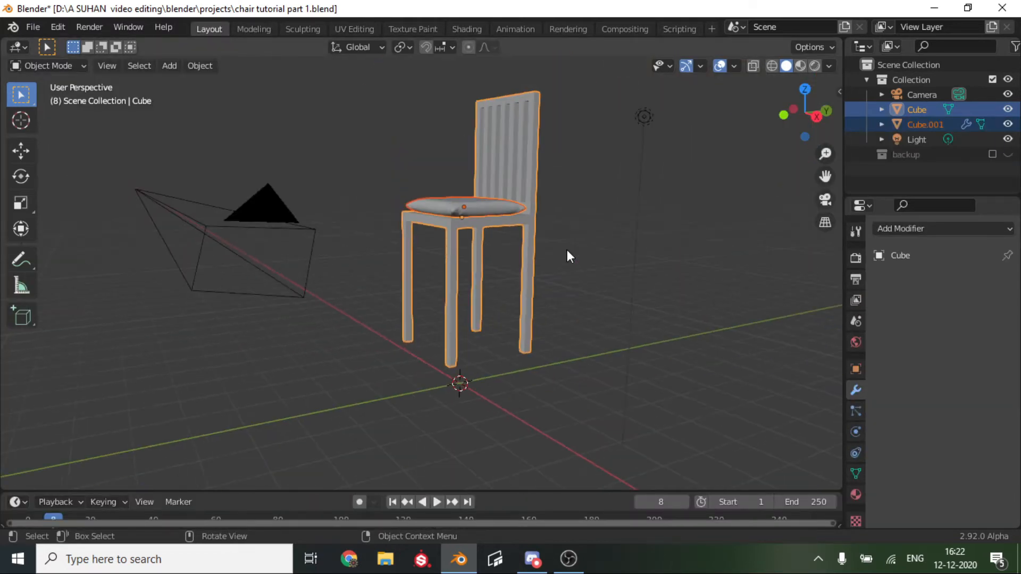
{"action": "scroll", "coordinate": [505, 289], "scroll_direction": "up", "scroll_amount": 2}
{"action": "key", "text": "n"}
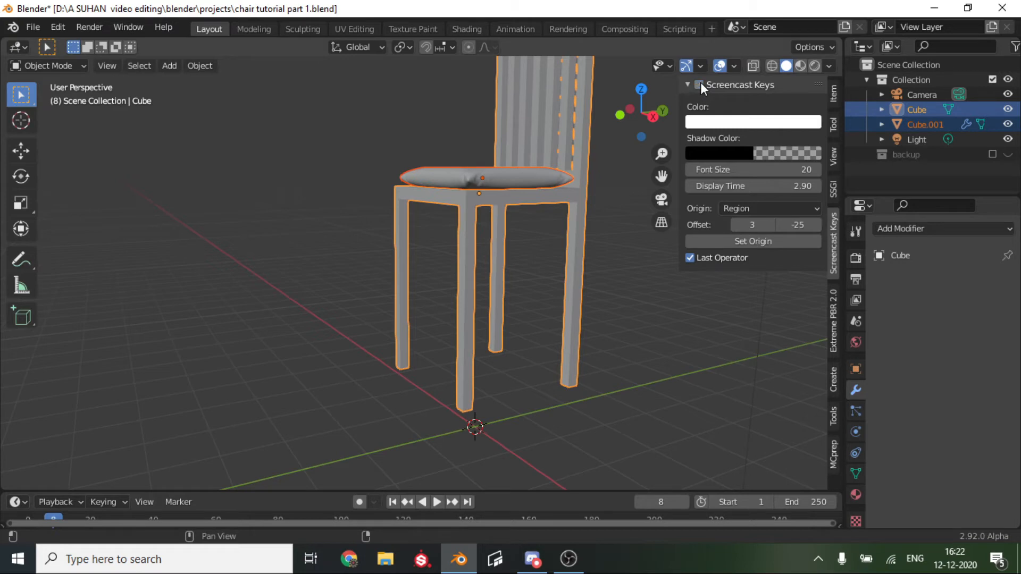
{"action": "key", "text": "n"}
{"action": "scroll", "coordinate": [624, 308], "scroll_direction": "up", "scroll_amount": 5}
{"action": "scroll", "coordinate": [624, 308], "scroll_direction": "down", "scroll_amount": 5}
{"action": "middle_click_drag", "start_coordinate": [624, 308], "coordinate": [481, 30]}
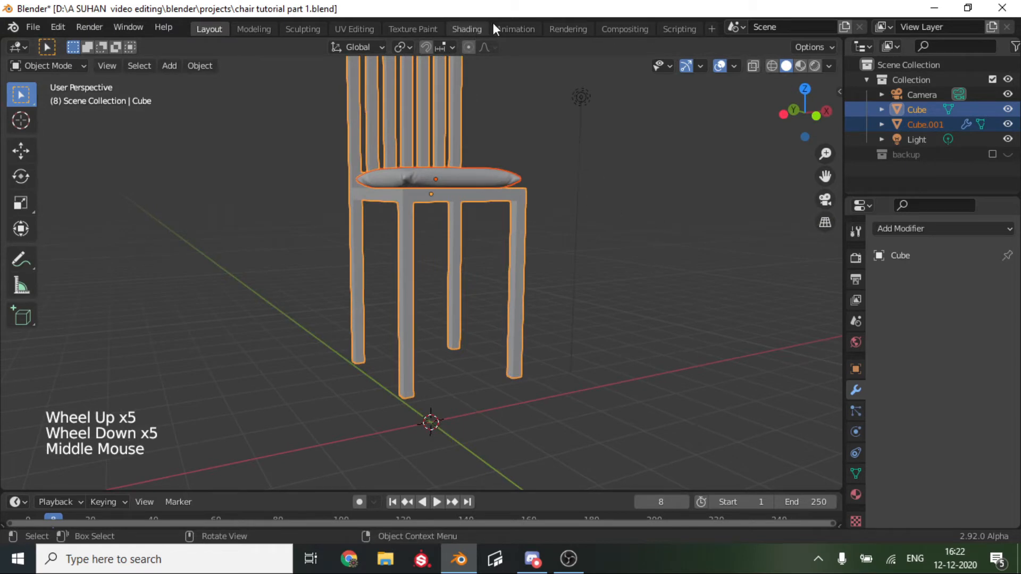
Switch to the Shading workspace and restart Screencast Keys in its 3D view
{"action": "left_click", "coordinate": [466, 28]}
{"action": "scroll", "coordinate": [591, 123], "scroll_direction": "up", "scroll_amount": 3}
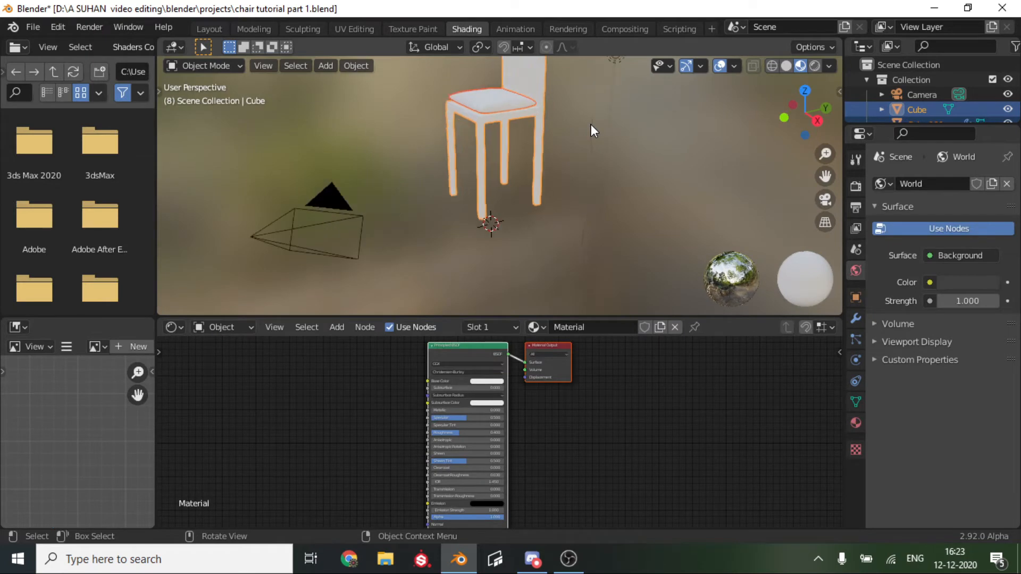
{"action": "left_click_drag", "start_coordinate": [827, 177], "coordinate": [824, 230]}
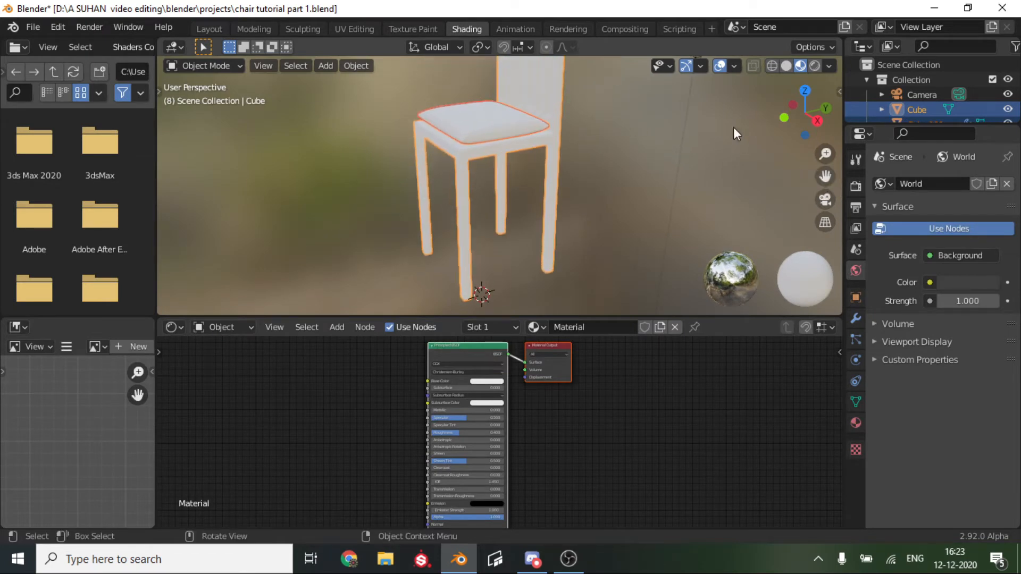
{"action": "key", "text": "n"}
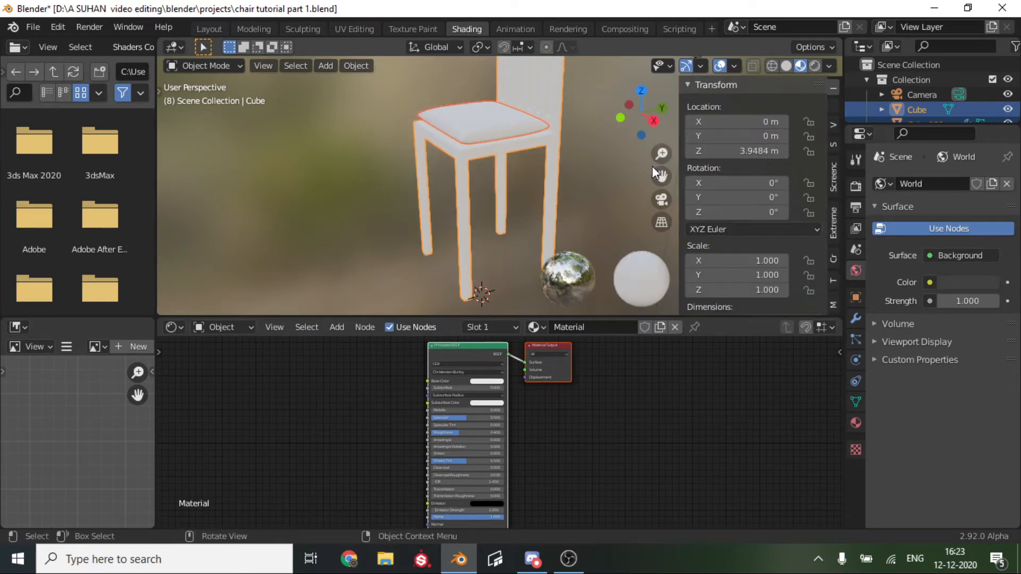
{"action": "left_click", "coordinate": [832, 189]}
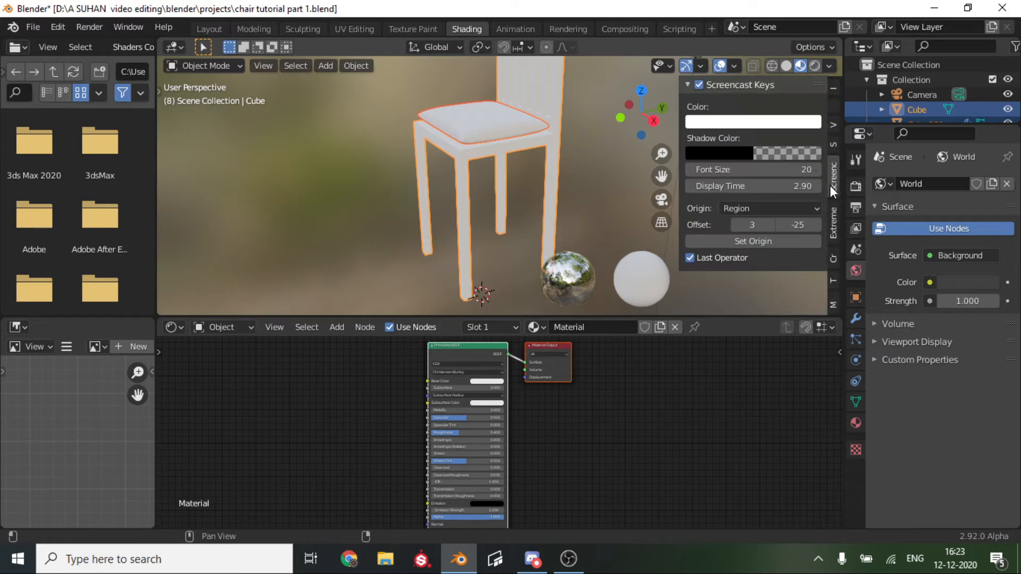
{"action": "left_click", "coordinate": [699, 85]}
{"action": "key", "text": "n"}
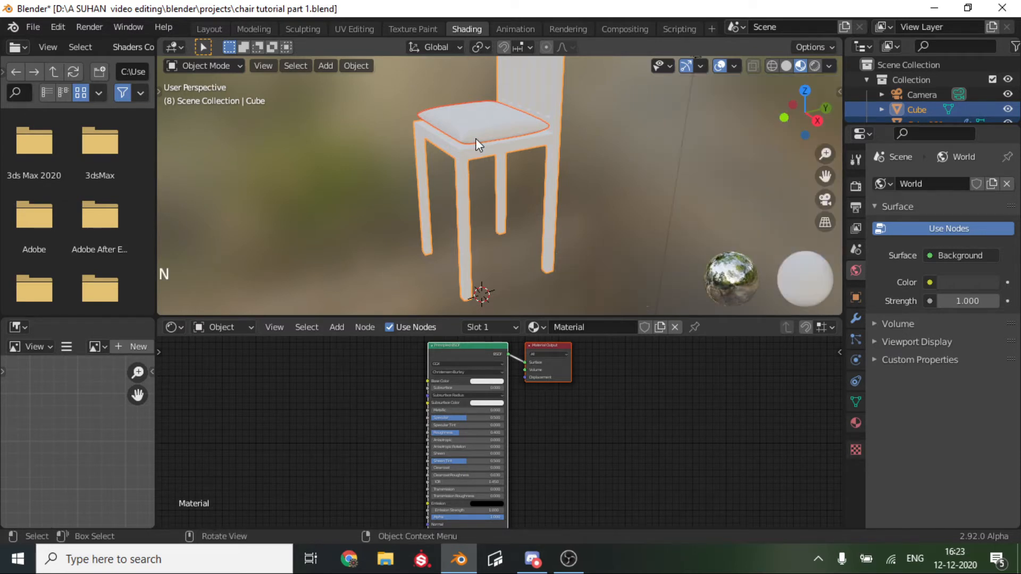
Examine the chair in the material preview and compare the shader nodes of the chair frame and the cushion
{"action": "scroll", "coordinate": [476, 140], "scroll_direction": "up", "scroll_amount": 4}
{"action": "scroll", "coordinate": [493, 136], "scroll_direction": "down", "scroll_amount": 1}
{"action": "middle_click_drag", "start_coordinate": [494, 136], "coordinate": [698, 158]}
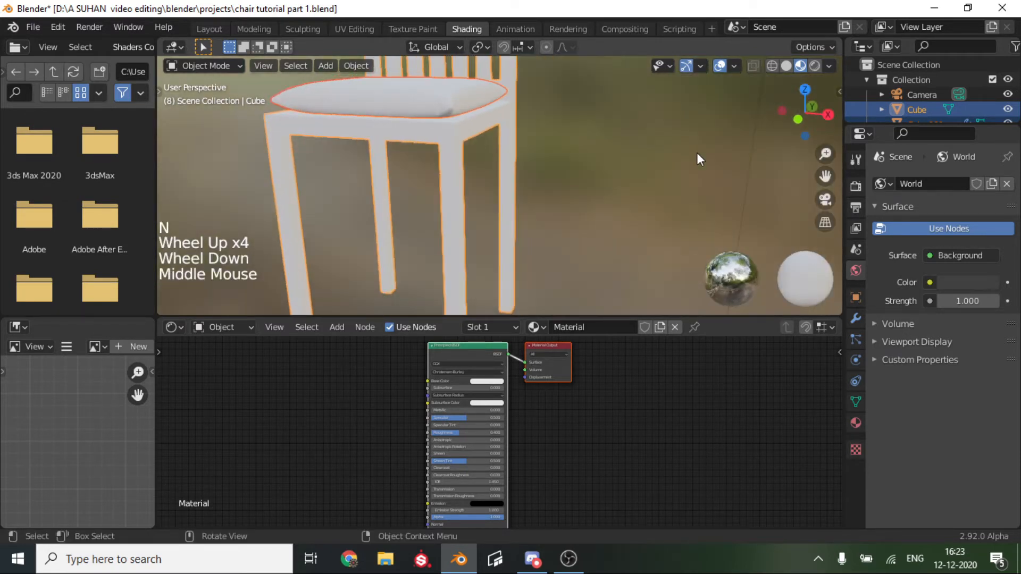
{"action": "left_click_drag", "start_coordinate": [824, 178], "coordinate": [608, 237]}
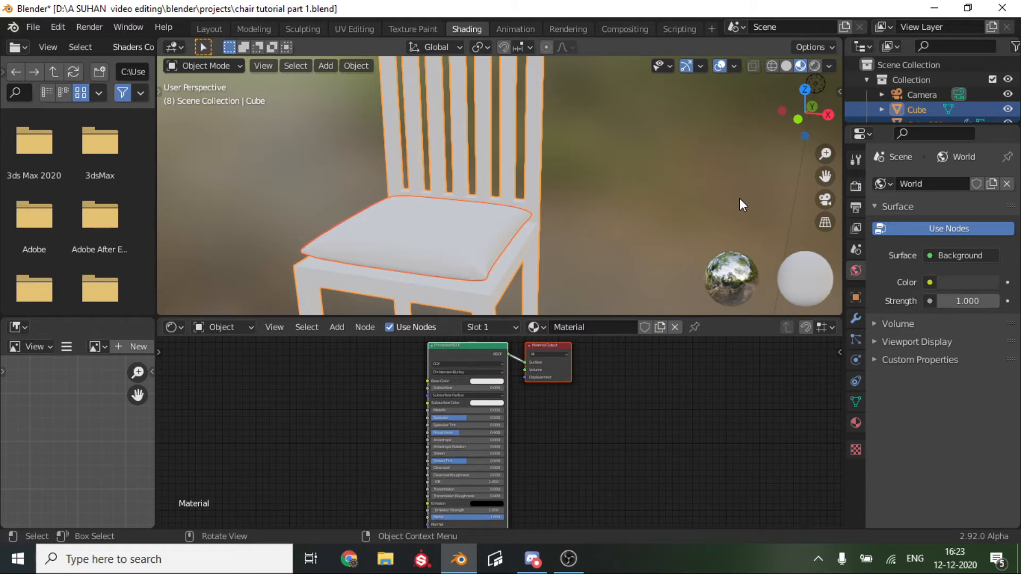
{"action": "scroll", "coordinate": [502, 181], "scroll_direction": "down", "scroll_amount": 2}
{"action": "middle_click_drag", "start_coordinate": [502, 181], "coordinate": [574, 207]}
{"action": "left_click", "coordinate": [457, 140]}
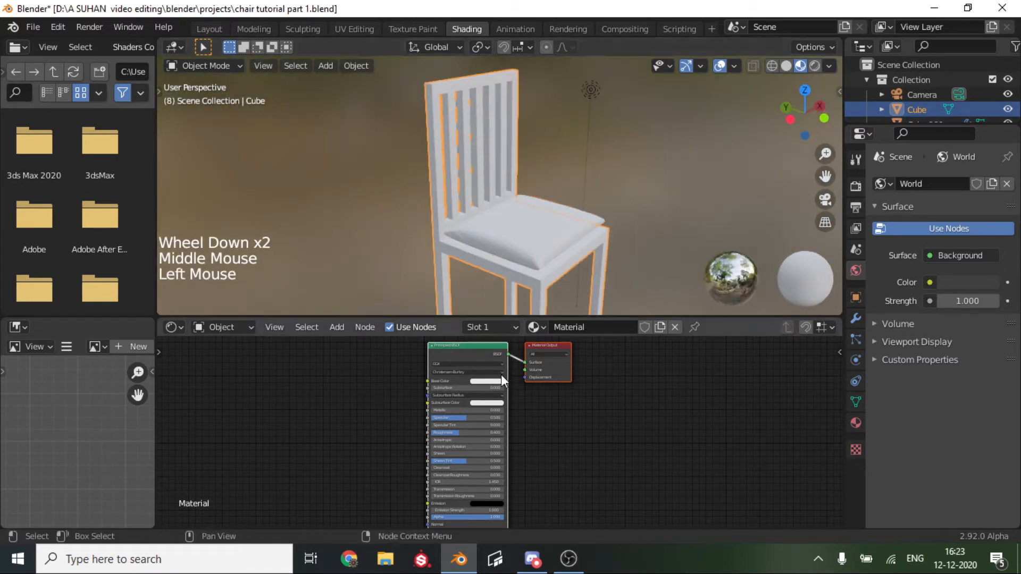
{"action": "left_click", "coordinate": [487, 229]}
{"action": "scroll", "coordinate": [514, 359], "scroll_direction": "up", "scroll_amount": 4}
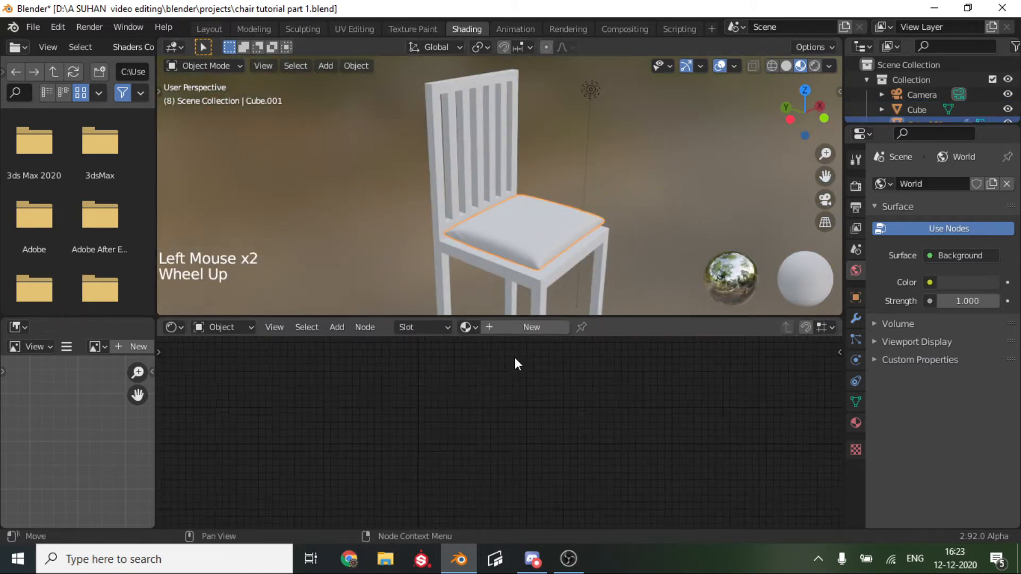
{"action": "scroll", "coordinate": [528, 374], "scroll_direction": "down", "scroll_amount": 1}
{"action": "scroll", "coordinate": [528, 374], "scroll_direction": "down", "scroll_amount": 7}
{"action": "scroll", "coordinate": [528, 374], "scroll_direction": "up", "scroll_amount": 5}
{"action": "scroll", "coordinate": [528, 374], "scroll_direction": "down", "scroll_amount": 3}
{"action": "scroll", "coordinate": [528, 374], "scroll_direction": "up", "scroll_amount": 3}
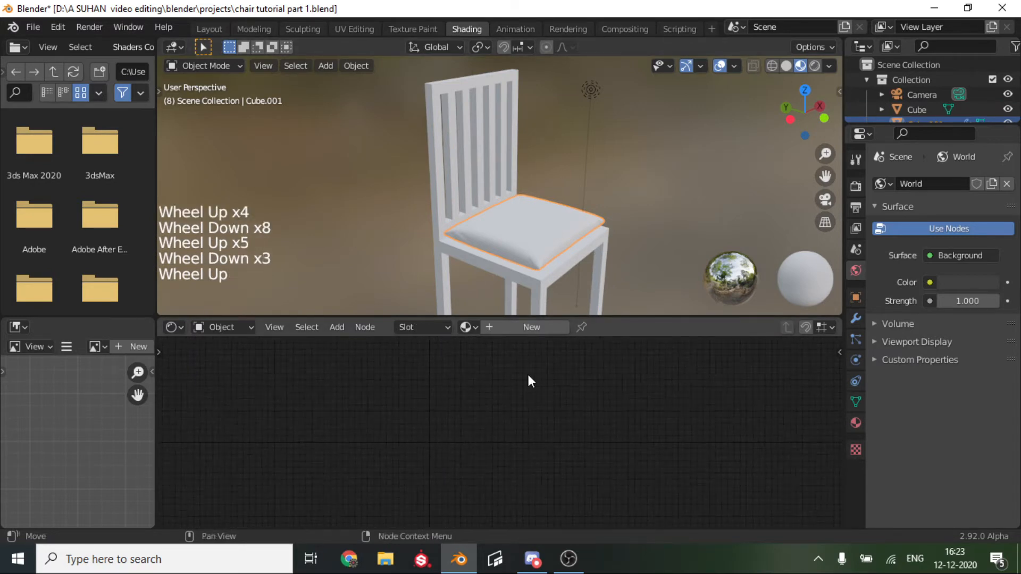
{"action": "scroll", "coordinate": [528, 374], "scroll_direction": "down", "scroll_amount": 4}
{"action": "scroll", "coordinate": [528, 375], "scroll_direction": "up", "scroll_amount": 4}
{"action": "scroll", "coordinate": [528, 375], "scroll_direction": "down", "scroll_amount": 5}
{"action": "scroll", "coordinate": [528, 374], "scroll_direction": "up", "scroll_amount": 4}
{"action": "left_click", "coordinate": [496, 122]}
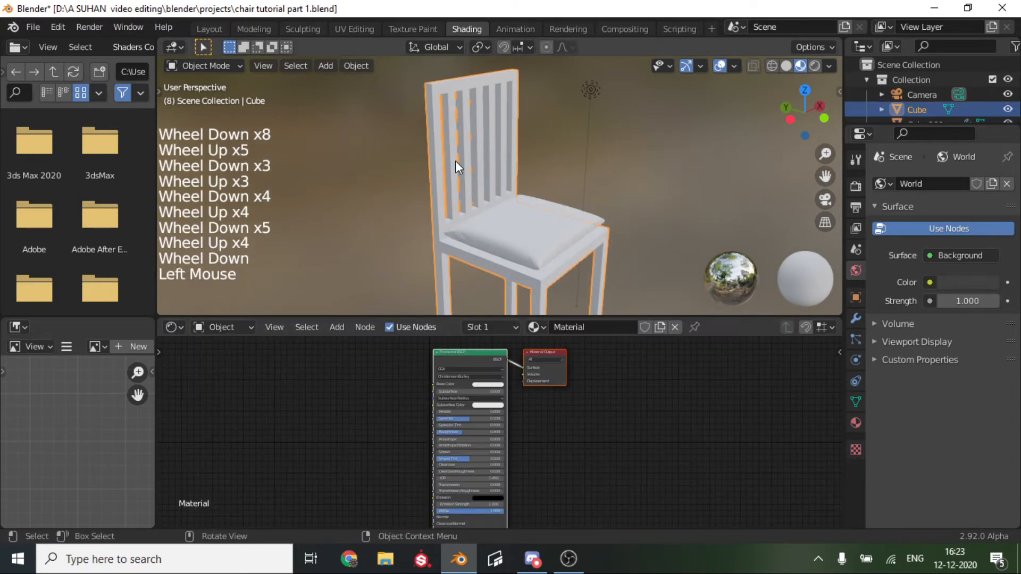
{"action": "scroll", "coordinate": [464, 398], "scroll_direction": "up", "scroll_amount": 4}
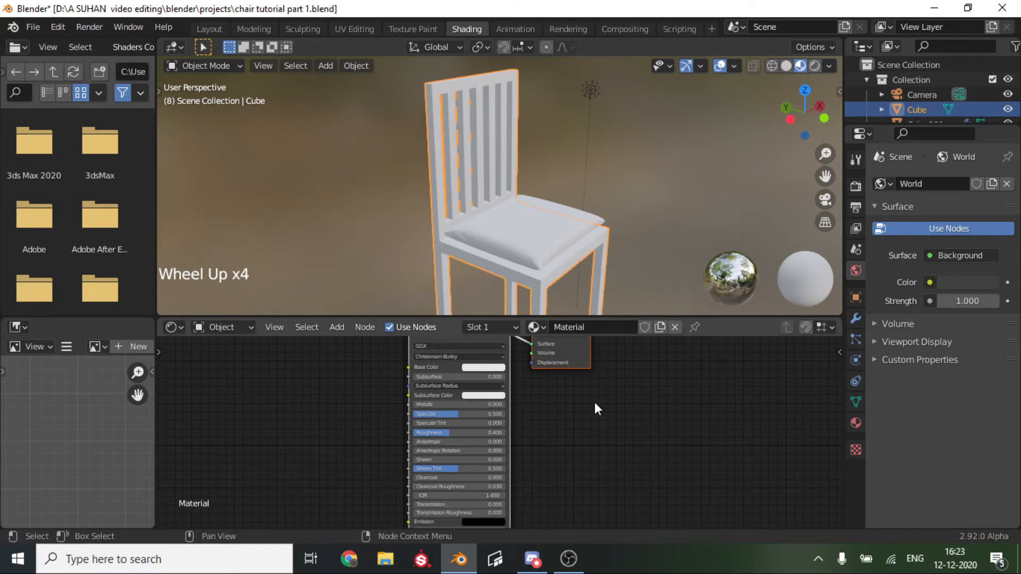
{"action": "middle_click_drag", "start_coordinate": [592, 404], "coordinate": [602, 456]}
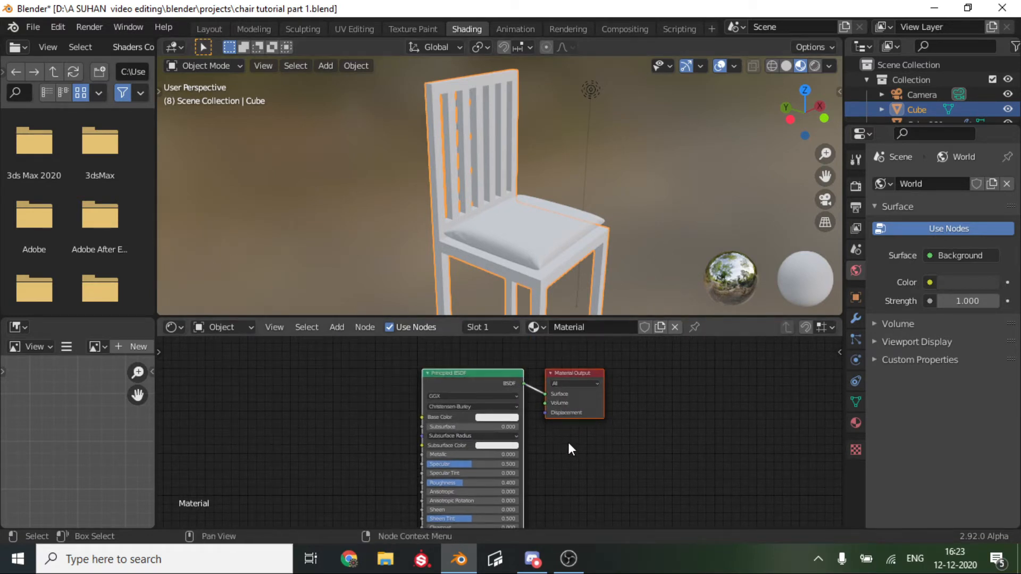
{"action": "middle_click_drag", "start_coordinate": [581, 452], "coordinate": [586, 426]}
Select the seat cushion and create a new material for it
{"action": "left_click", "coordinate": [544, 256]}
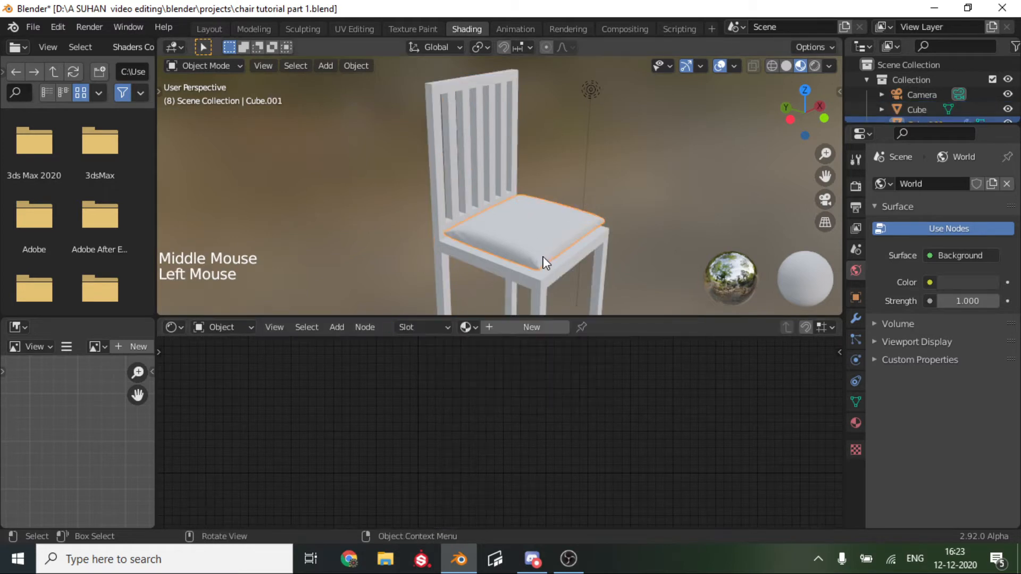
{"action": "left_click", "coordinate": [528, 332]}
{"action": "scroll", "coordinate": [538, 430], "scroll_direction": "up", "scroll_amount": 5}
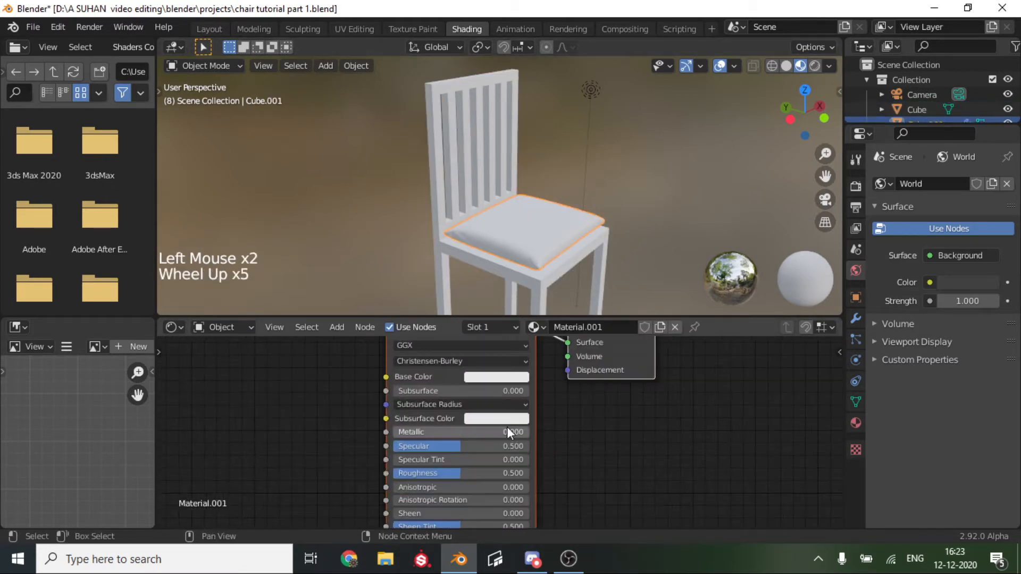
{"action": "scroll", "coordinate": [570, 405], "scroll_direction": "down", "scroll_amount": 2}
Select the chair frame to show its material nodes with free space beside the Principled BSDF node
{"action": "left_click", "coordinate": [459, 142]}
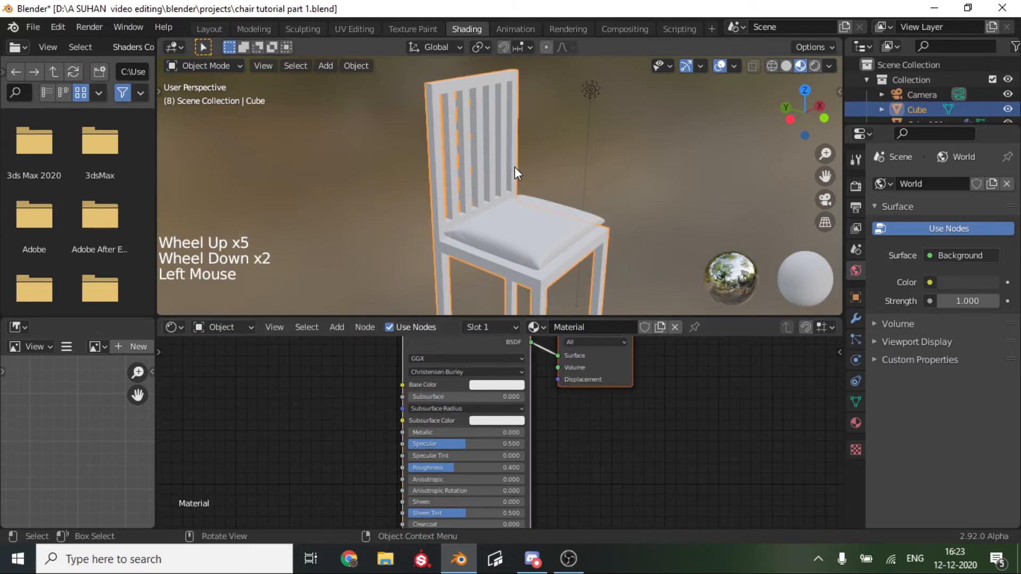
{"action": "scroll", "coordinate": [515, 167], "scroll_direction": "up", "scroll_amount": 4}
{"action": "middle_click_drag", "start_coordinate": [513, 167], "coordinate": [432, 131]}
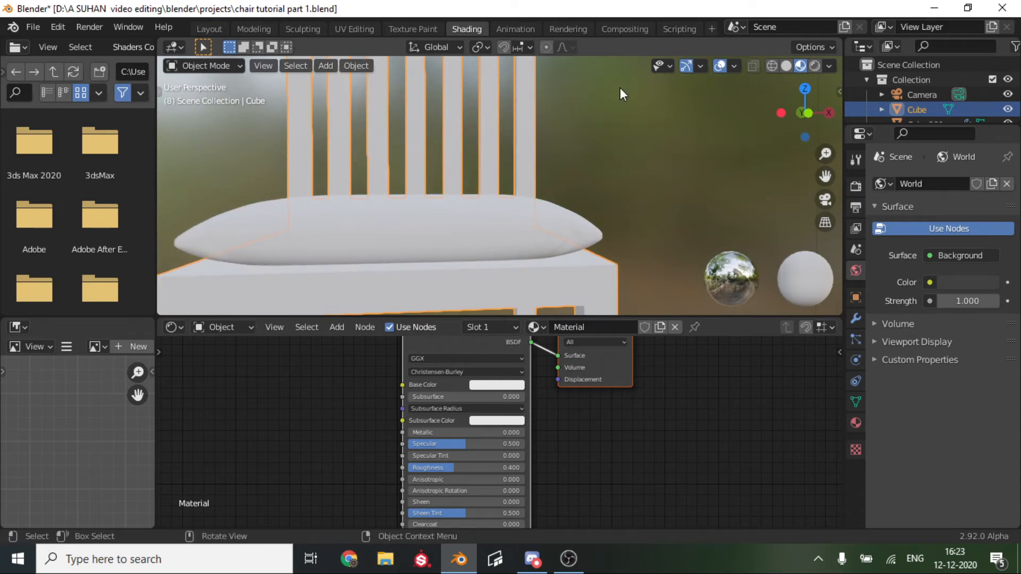
{"action": "scroll", "coordinate": [511, 192], "scroll_direction": "down", "scroll_amount": 3}
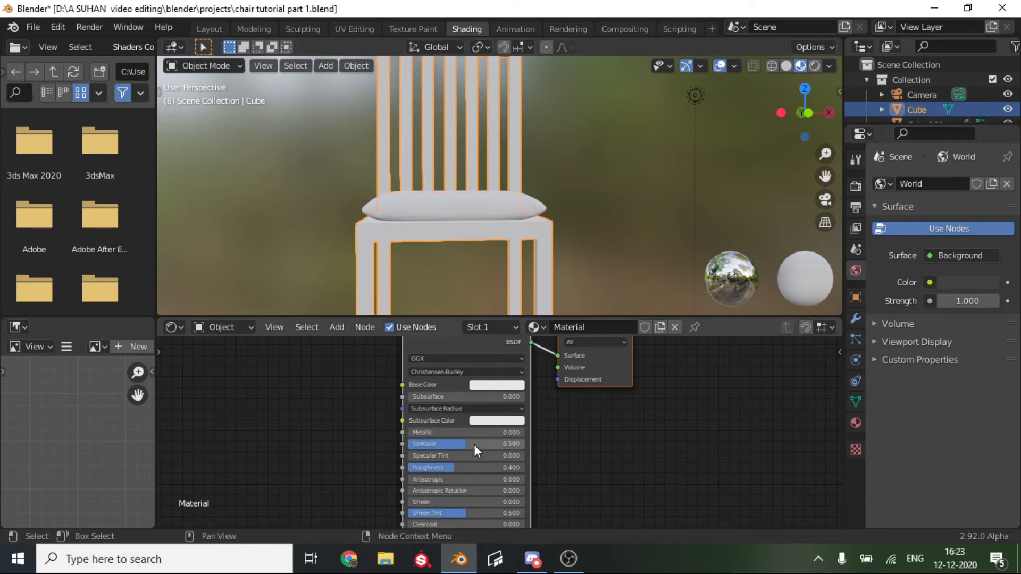
{"action": "scroll", "coordinate": [319, 409], "scroll_direction": "down", "scroll_amount": 2}
{"action": "middle_click_drag", "start_coordinate": [317, 405], "coordinate": [586, 424]}
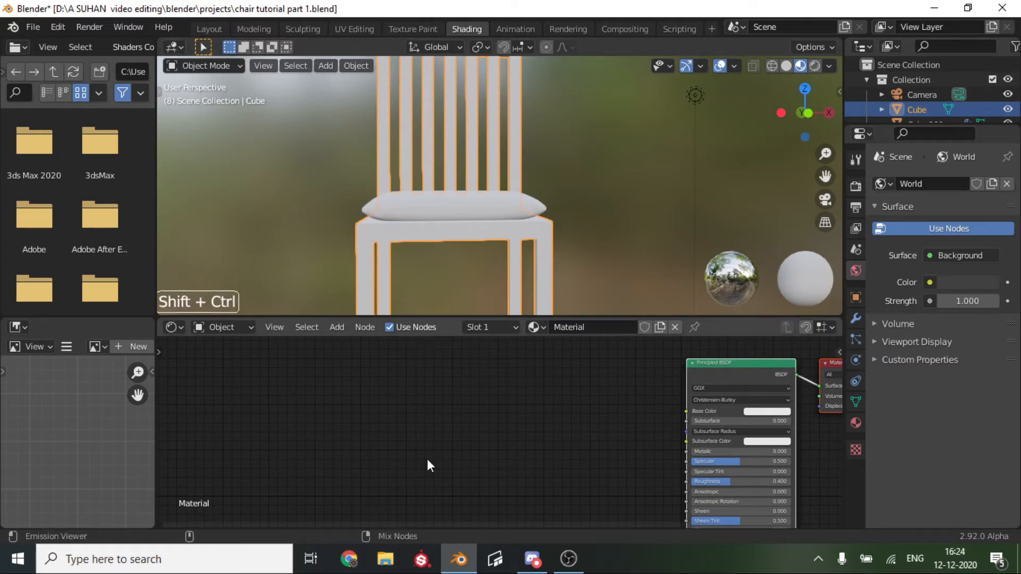
Run Principled Texture Setup on the chair frame's Principled BSDF node with the WoodFloor039 2K texture images
{"action": "key", "text": "ctrl+shift+t"}
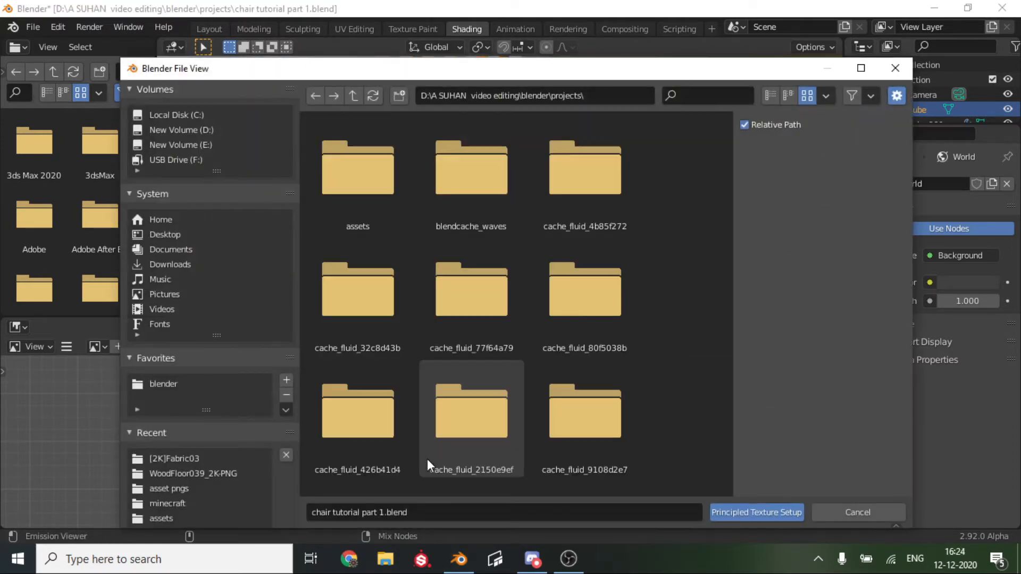
{"action": "left_click", "coordinate": [855, 512]}
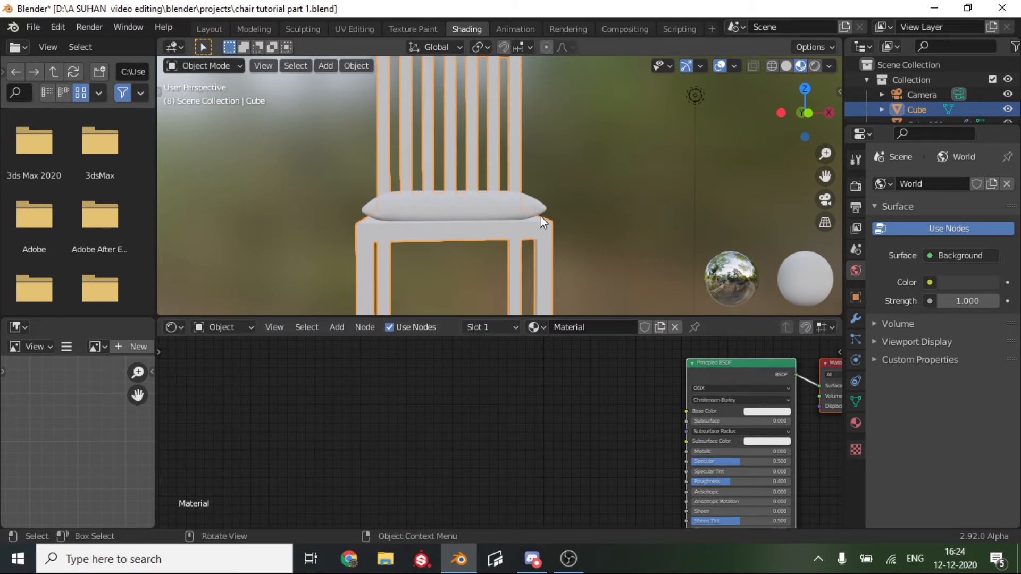
{"action": "scroll", "coordinate": [540, 216], "scroll_direction": "down", "scroll_amount": 2}
{"action": "middle_click_drag", "start_coordinate": [481, 190], "coordinate": [563, 199]}
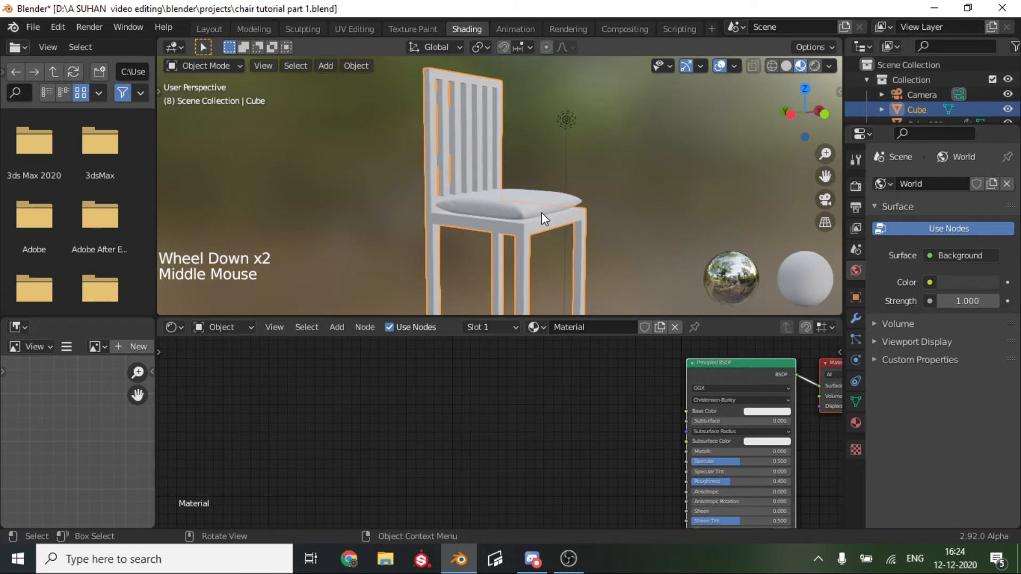
{"action": "left_click", "coordinate": [742, 364]}
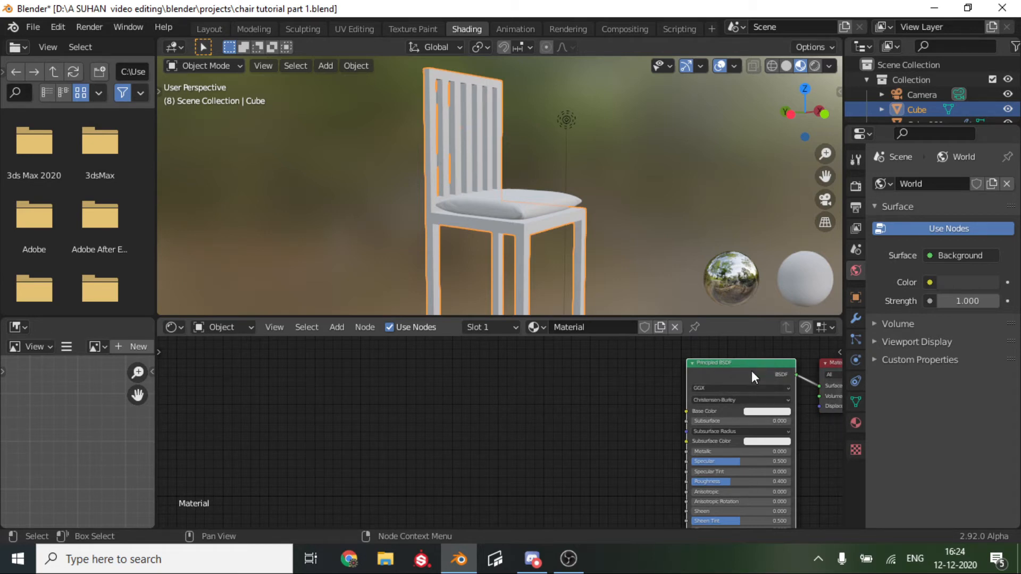
{"action": "key", "text": "ctrl+shift"}
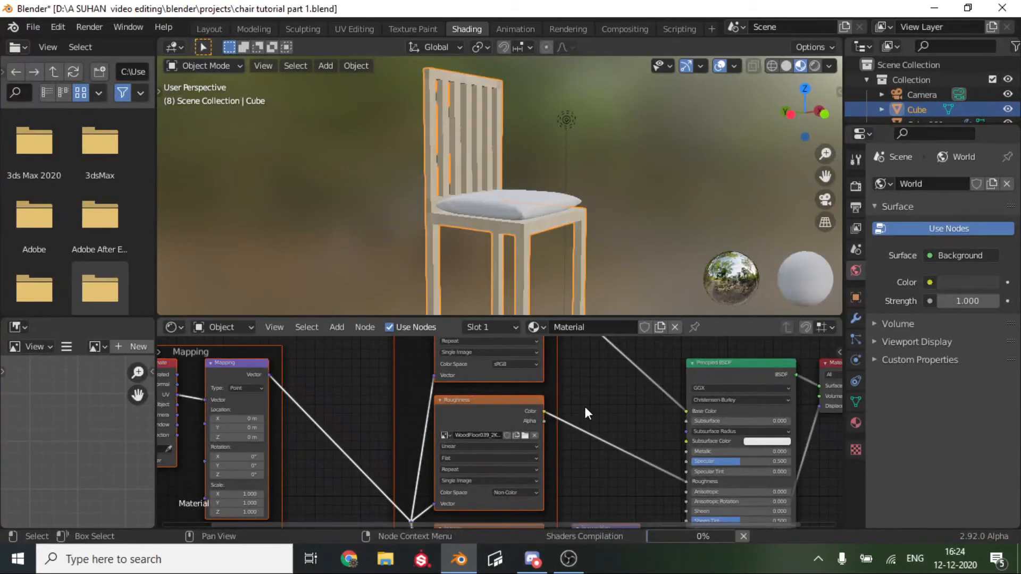
{"action": "key", "text": "F1"}
Move the Textures and Mapping node frames farther from the chair frame's Principled BSDF node to make room between them
{"action": "scroll", "coordinate": [532, 223], "scroll_direction": "down", "scroll_amount": 4}
{"action": "scroll", "coordinate": [503, 208], "scroll_direction": "up", "scroll_amount": 10}
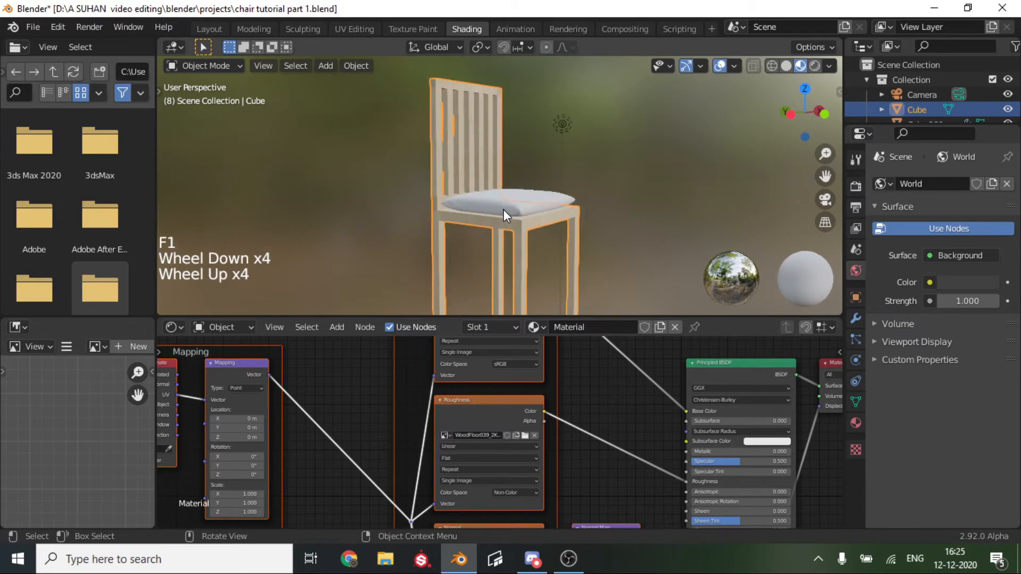
{"action": "middle_click_drag", "start_coordinate": [403, 150], "coordinate": [324, 150]}
{"action": "scroll", "coordinate": [547, 151], "scroll_direction": "down", "scroll_amount": 2}
{"action": "left_click_drag", "start_coordinate": [827, 178], "coordinate": [670, 159]}
{"action": "scroll", "coordinate": [560, 373], "scroll_direction": "down", "scroll_amount": 6}
{"action": "scroll", "coordinate": [557, 374], "scroll_direction": "down", "scroll_amount": 3}
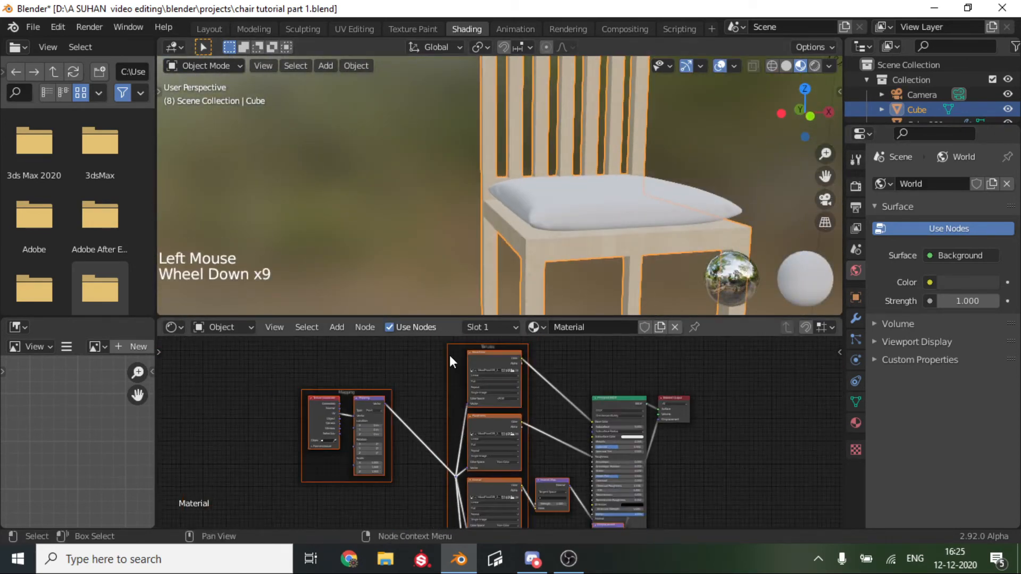
{"action": "left_click", "coordinate": [460, 350]}
{"action": "left_click_drag", "start_coordinate": [460, 350], "coordinate": [420, 363]}
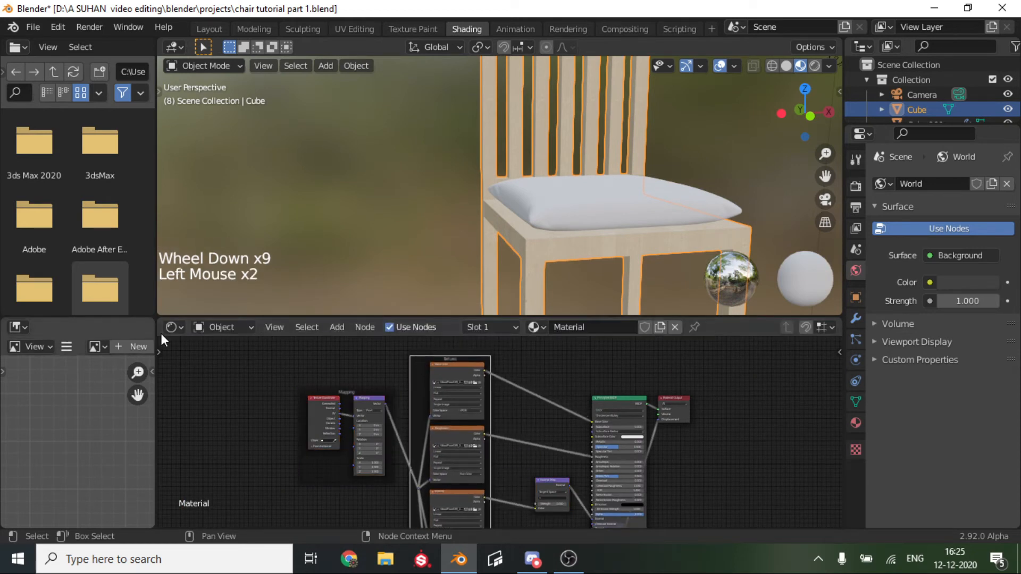
{"action": "left_click_drag", "start_coordinate": [273, 363], "coordinate": [383, 511]}
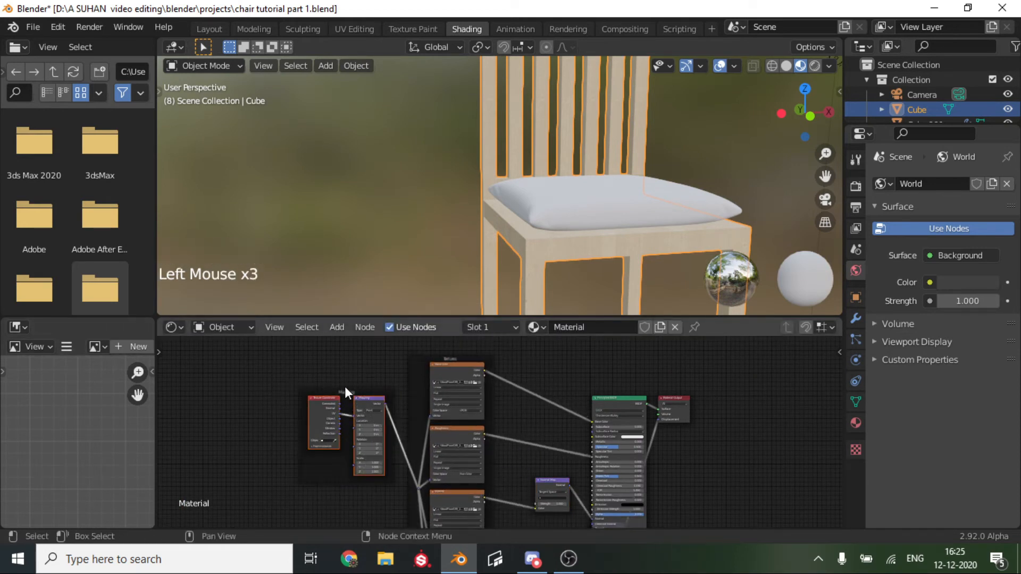
{"action": "left_click", "coordinate": [343, 387]}
{"action": "left_click_drag", "start_coordinate": [348, 391], "coordinate": [221, 419]}
Insert an RGB Curves node between the wood Base Color texture and the Principled BSDF's Base Color
{"action": "scroll", "coordinate": [563, 383], "scroll_direction": "up", "scroll_amount": 8}
{"action": "middle_click_drag", "start_coordinate": [564, 382], "coordinate": [532, 452]}
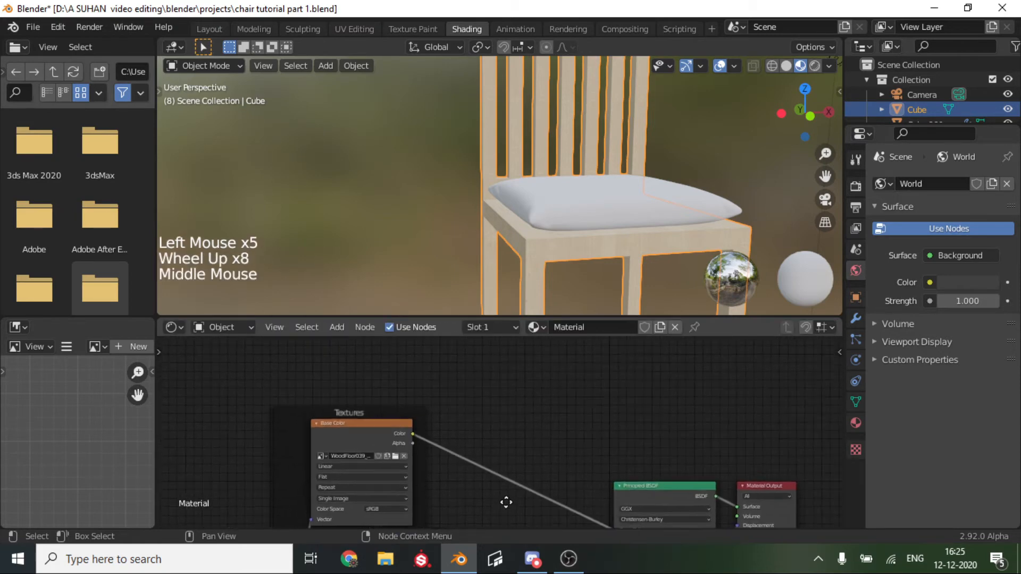
{"action": "key", "text": "shift"}
{"action": "key", "text": "shift+a"}
{"action": "left_click", "coordinate": [515, 369]}
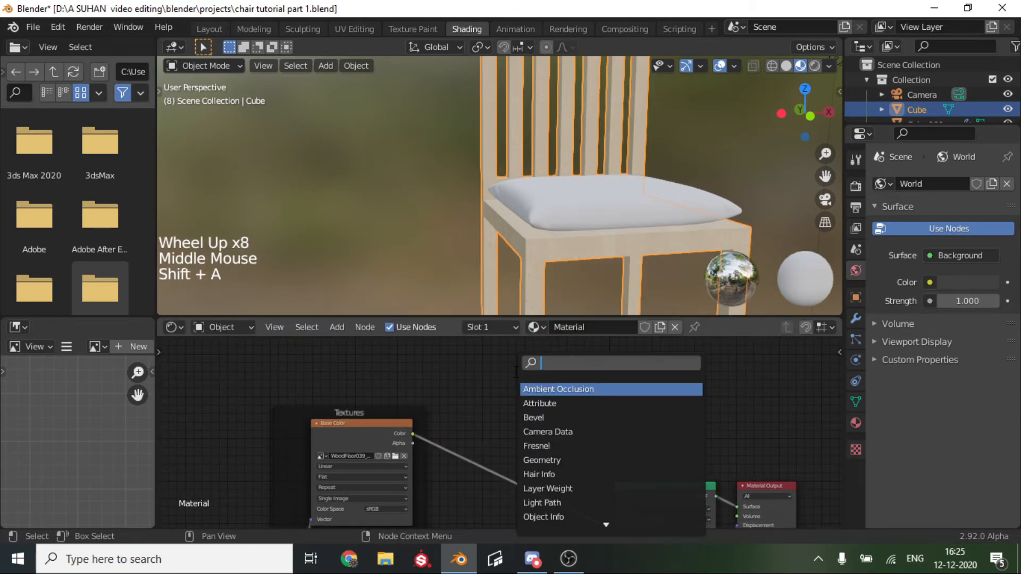
{"action": "type", "text": "rgb"}
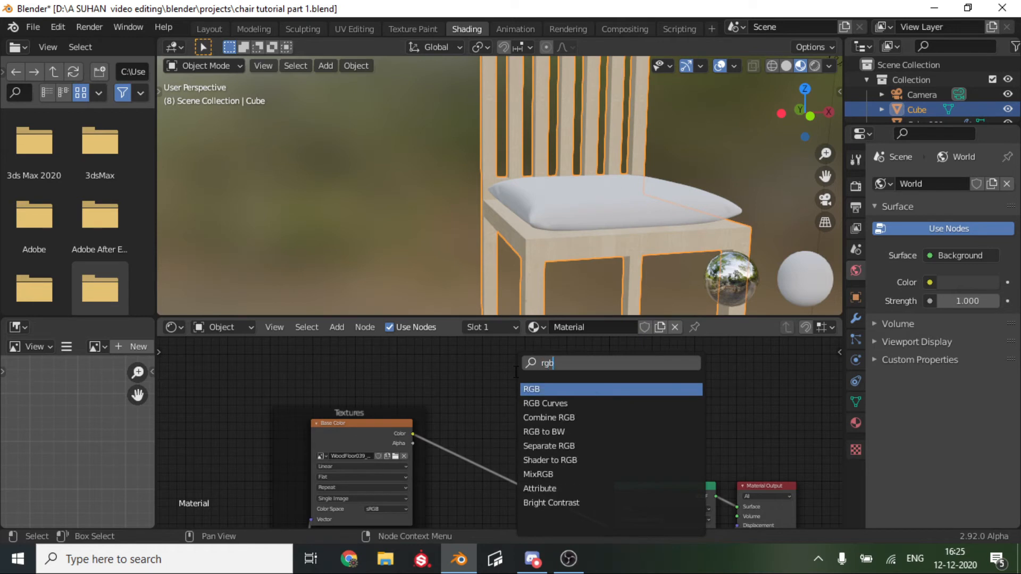
{"action": "left_click", "coordinate": [577, 403]}
{"action": "left_click", "coordinate": [551, 465]}
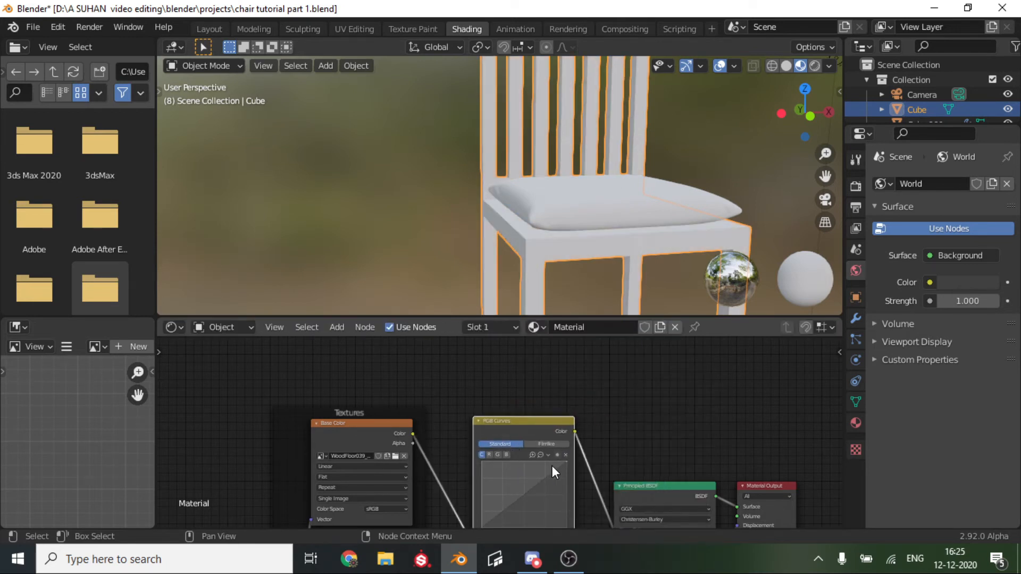
Darken the wood slightly by adding a point to the RGB curve at about X 0.53, Y 0.46, and check the chair
{"action": "scroll", "coordinate": [643, 409], "scroll_direction": "up", "scroll_amount": 3}
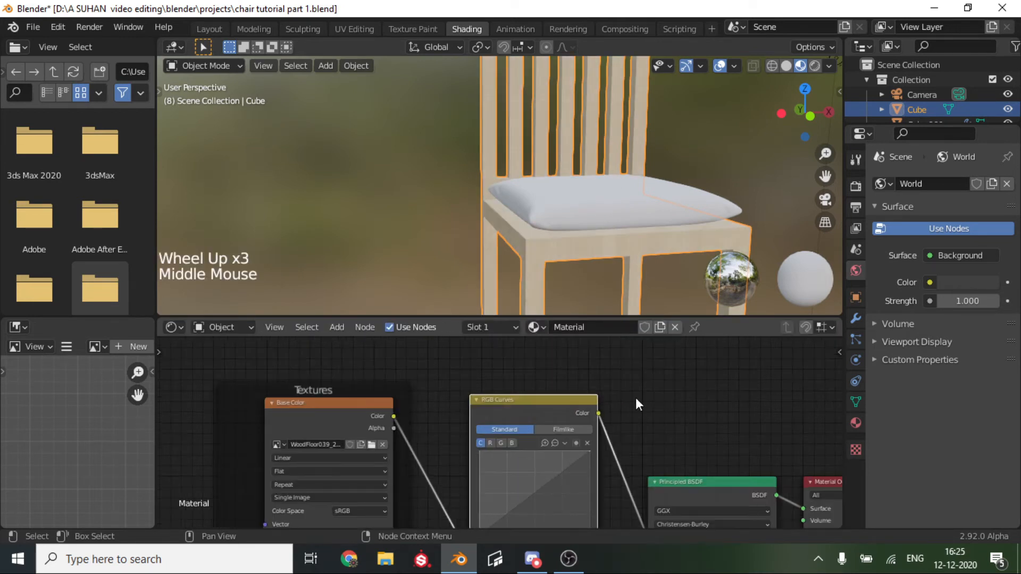
{"action": "middle_click_drag", "start_coordinate": [636, 404], "coordinate": [585, 394]}
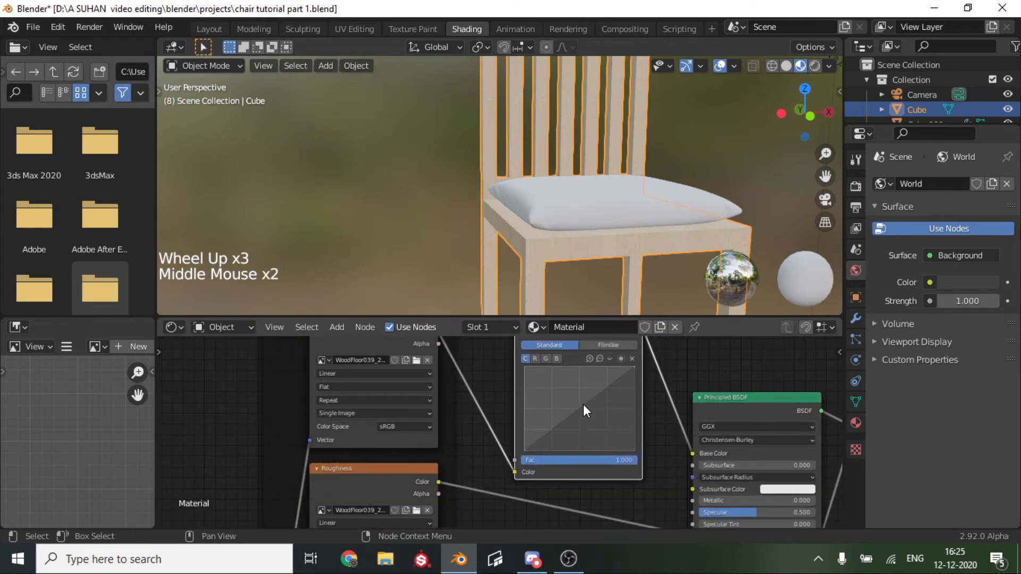
{"action": "left_click", "coordinate": [583, 404]}
{"action": "mouse_move", "coordinate": [583, 404]}
{"action": "left_mouse_down"}
{"action": "mouse_move", "coordinate": [616, 449]}
{"action": "mouse_move", "coordinate": [620, 430]}
{"action": "mouse_move", "coordinate": [552, 420]}
{"action": "mouse_move", "coordinate": [525, 368]}
{"action": "mouse_move", "coordinate": [623, 439]}
{"action": "mouse_move", "coordinate": [583, 402]}
{"action": "mouse_move", "coordinate": [582, 412]}
{"action": "left_mouse_up"}
{"action": "left_click", "coordinate": [587, 413]}
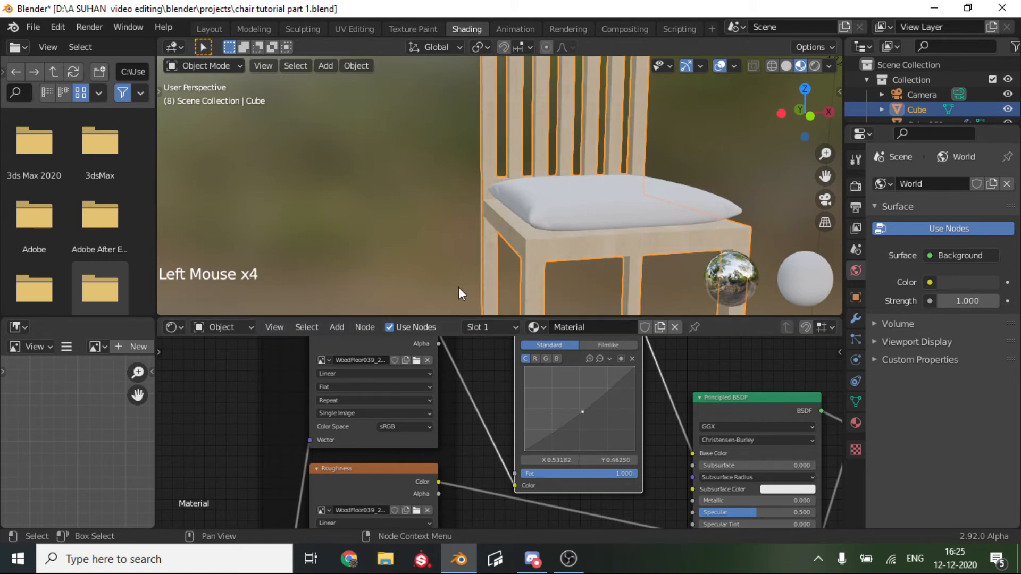
{"action": "scroll", "coordinate": [611, 114], "scroll_direction": "down", "scroll_amount": 4}
{"action": "scroll", "coordinate": [590, 128], "scroll_direction": "up", "scroll_amount": 4}
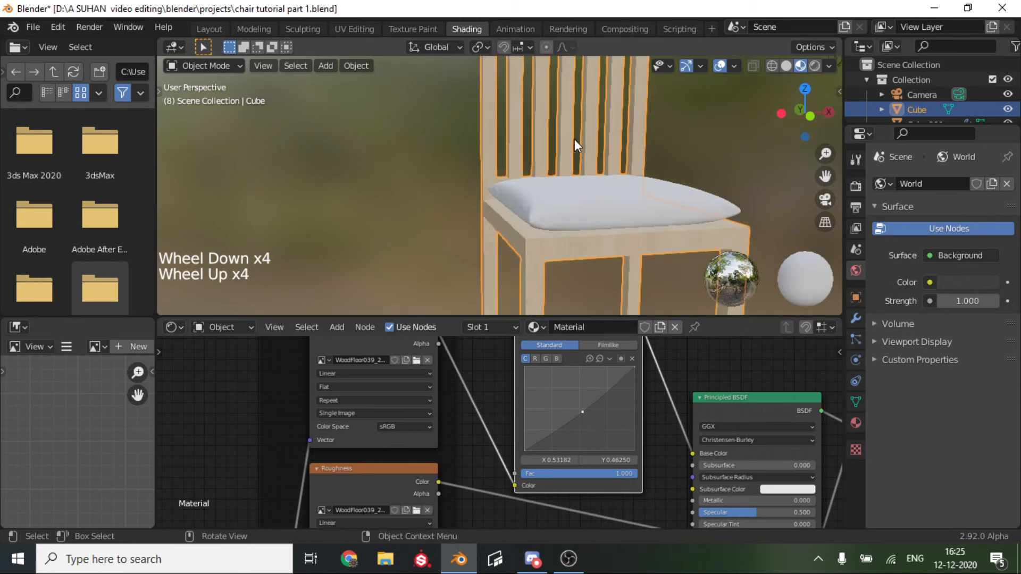
{"action": "middle_click_drag", "start_coordinate": [574, 139], "coordinate": [630, 151]}
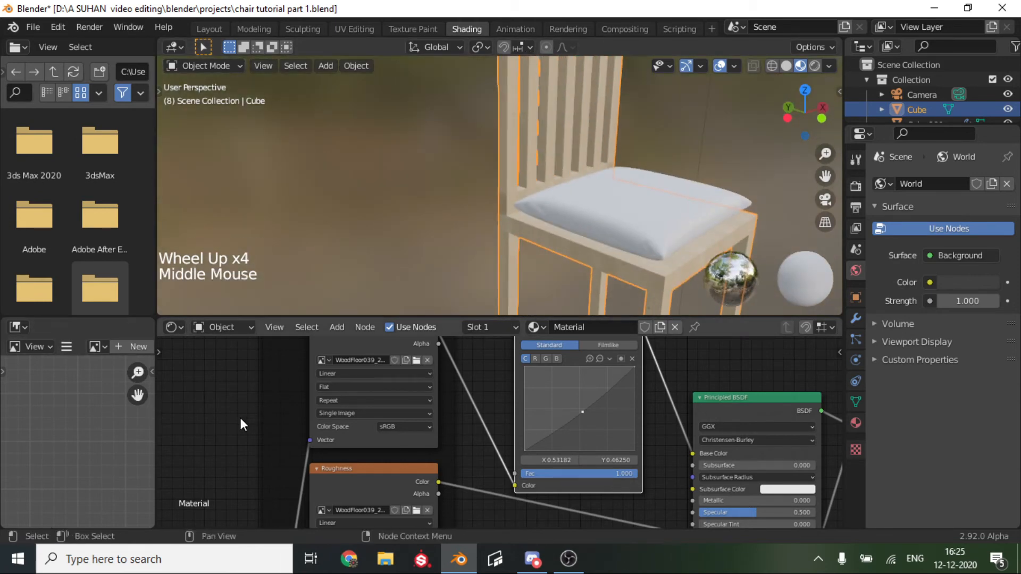
Select the seat cushion and run Principled Texture Setup on its Principled BSDF node with the Fabric03 texture images
{"action": "scroll", "coordinate": [241, 419], "scroll_direction": "down", "scroll_amount": 5}
{"action": "scroll", "coordinate": [422, 430], "scroll_direction": "down", "scroll_amount": 3}
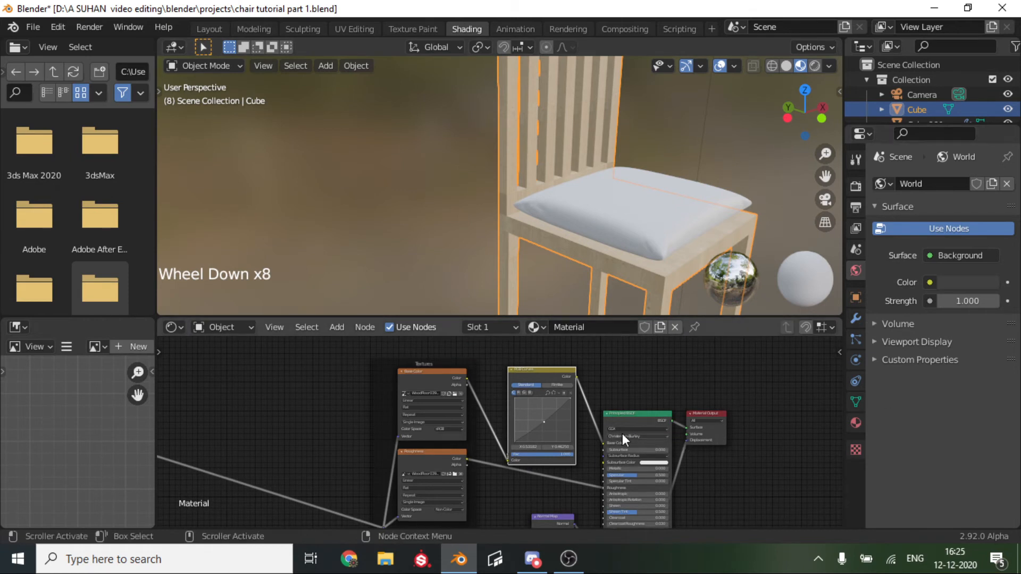
{"action": "left_click", "coordinate": [609, 226]}
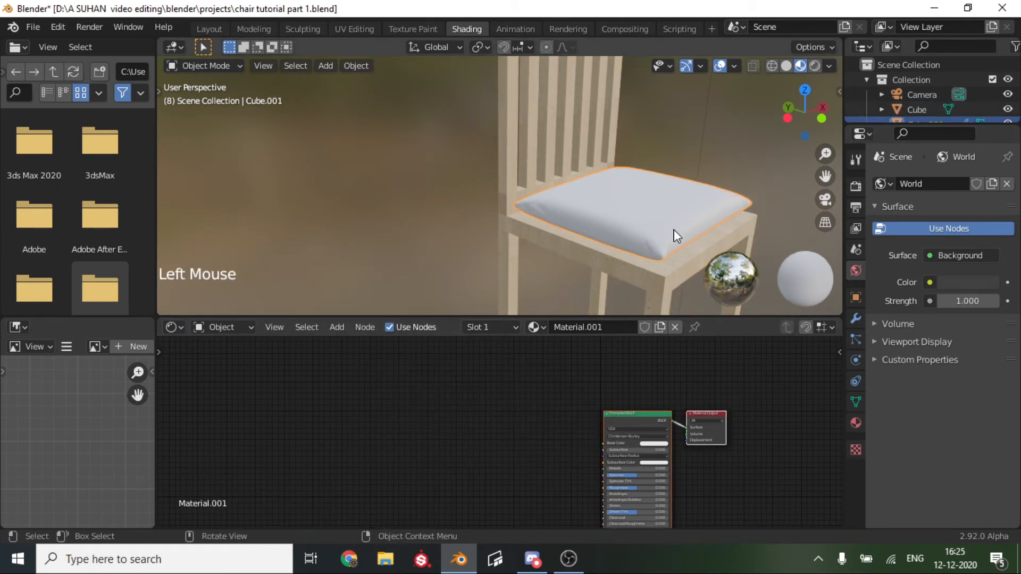
{"action": "scroll", "coordinate": [474, 415], "scroll_direction": "up", "scroll_amount": 3}
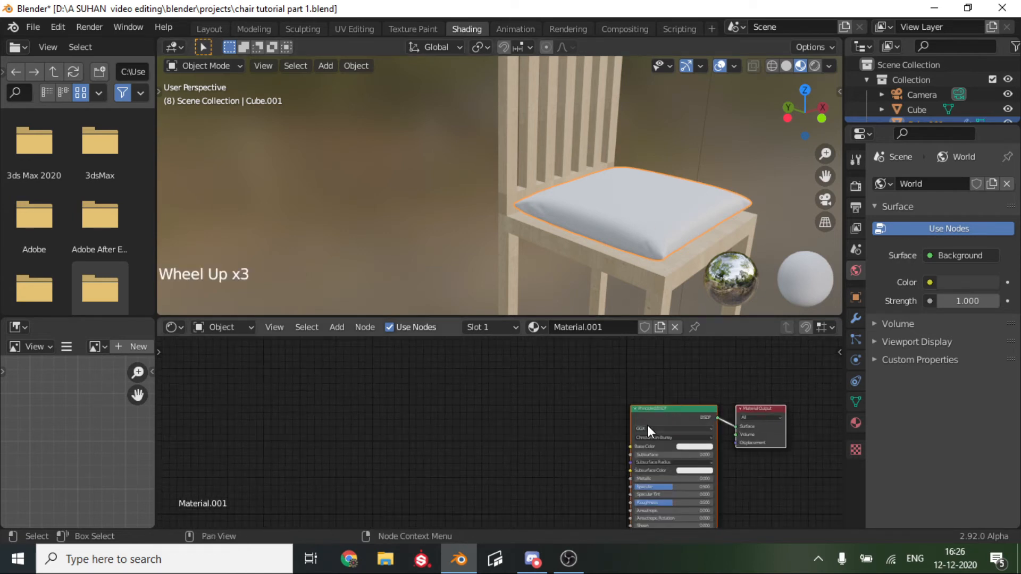
{"action": "left_click", "coordinate": [672, 412]}
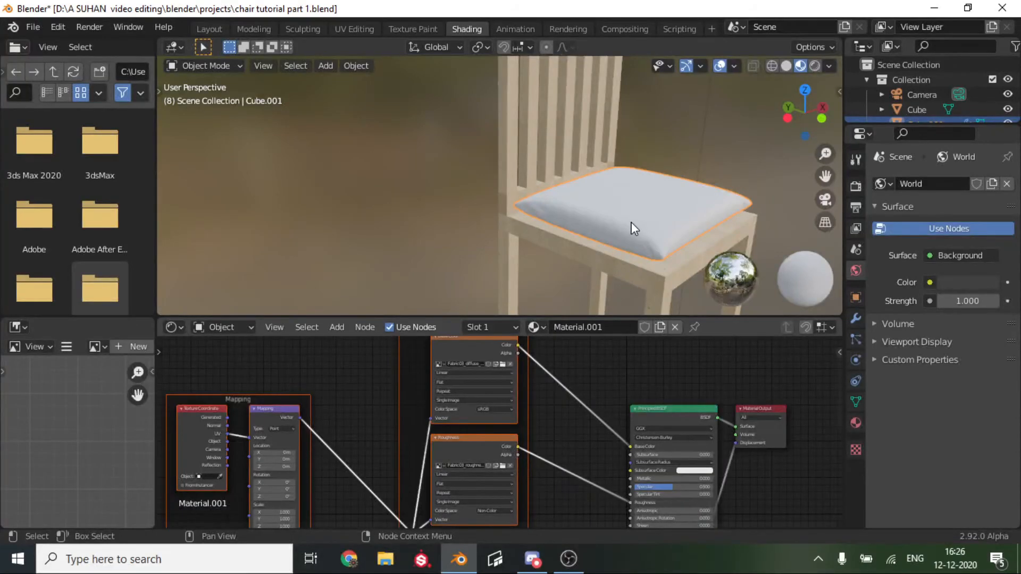
{"action": "key", "text": "F1"}
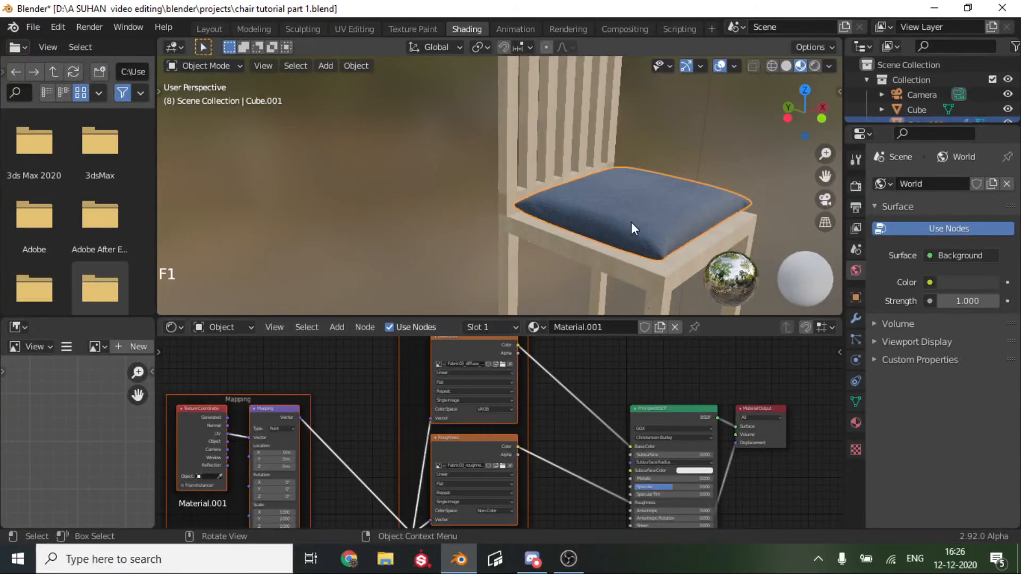
Check the fabric texture on the seat cushion up close and save the file
{"action": "scroll", "coordinate": [631, 224], "scroll_direction": "down", "scroll_amount": 3}
{"action": "scroll", "coordinate": [631, 223], "scroll_direction": "up", "scroll_amount": 3}
{"action": "middle_click_drag", "start_coordinate": [614, 229], "coordinate": [541, 210]}
{"action": "scroll", "coordinate": [670, 213], "scroll_direction": "up", "scroll_amount": 1}
{"action": "scroll", "coordinate": [669, 212], "scroll_direction": "up", "scroll_amount": 3}
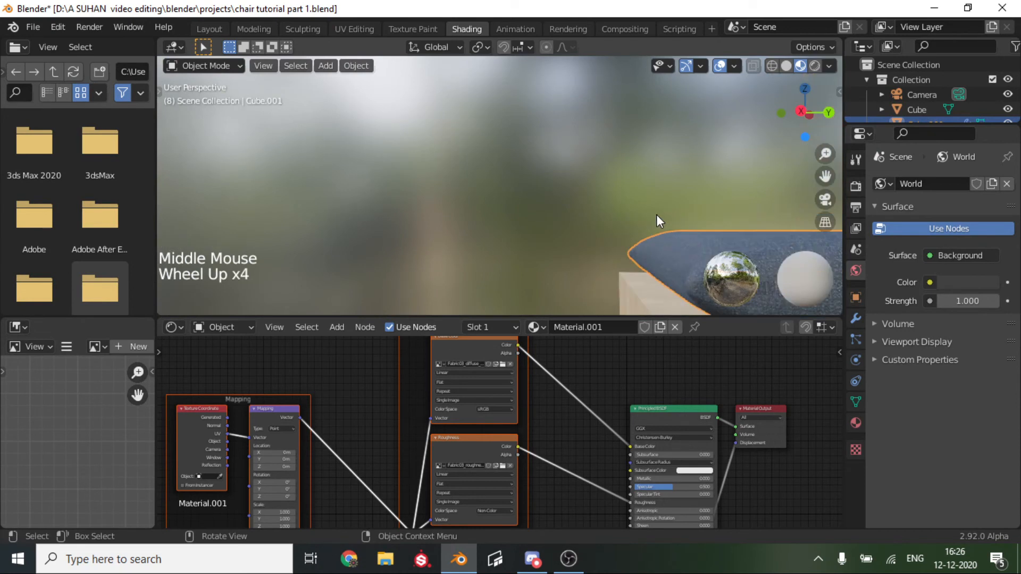
{"action": "key", "text": "ctrl+s"}
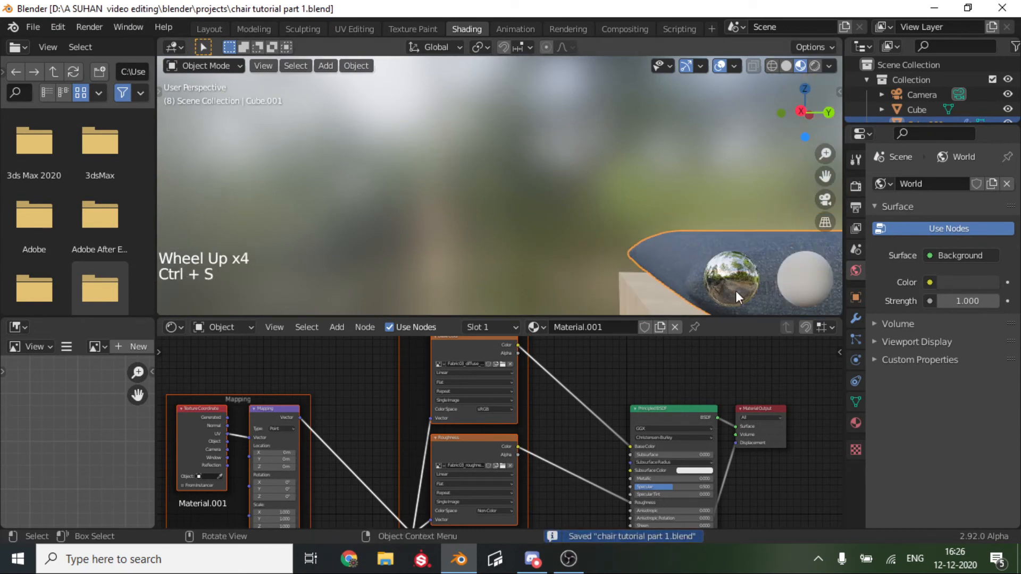
Change the scene's render engine to Cycles
{"action": "left_click", "coordinate": [856, 187]}
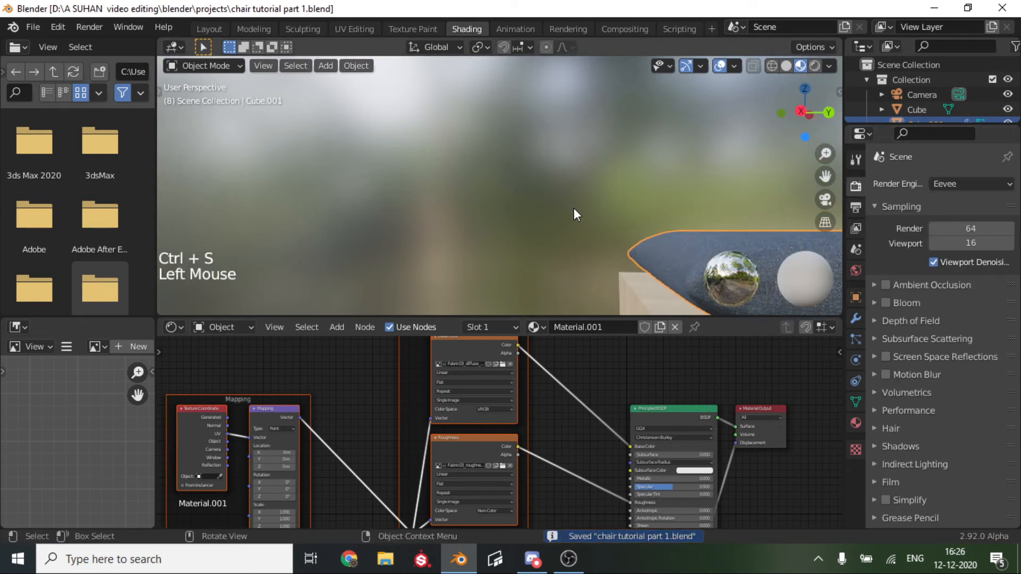
{"action": "scroll", "coordinate": [557, 192], "scroll_direction": "down", "scroll_amount": 2}
{"action": "middle_click_drag", "start_coordinate": [557, 193], "coordinate": [519, 152]}
{"action": "scroll", "coordinate": [518, 152], "scroll_direction": "up", "scroll_amount": 1}
{"action": "scroll", "coordinate": [519, 152], "scroll_direction": "up", "scroll_amount": 2}
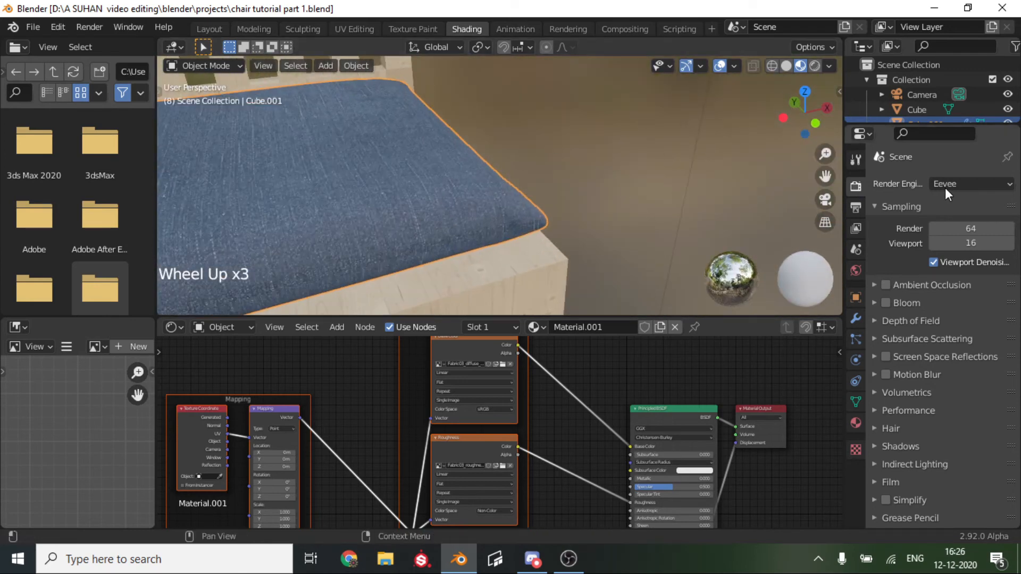
{"action": "left_click", "coordinate": [965, 186]}
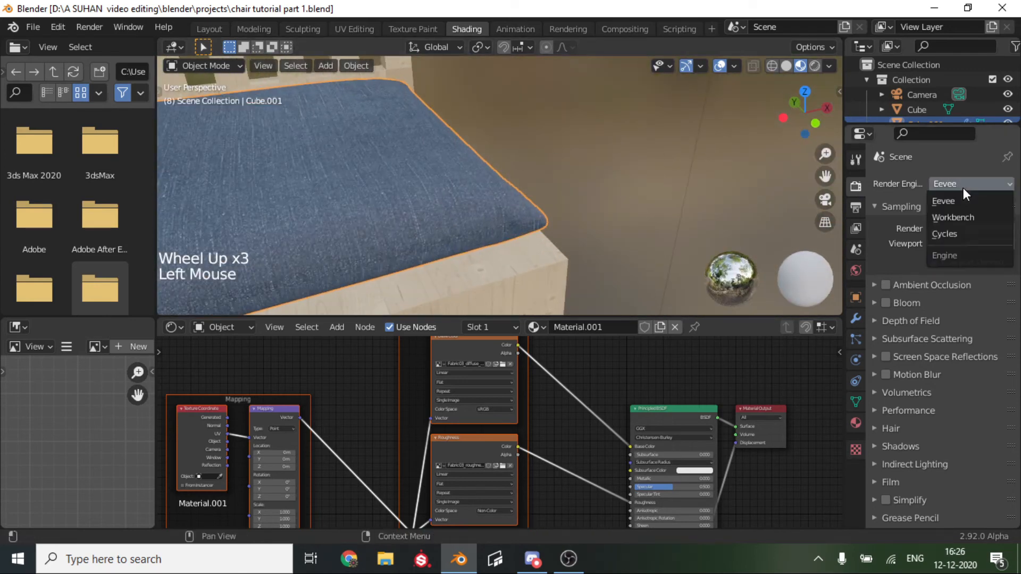
{"action": "left_click", "coordinate": [936, 236]}
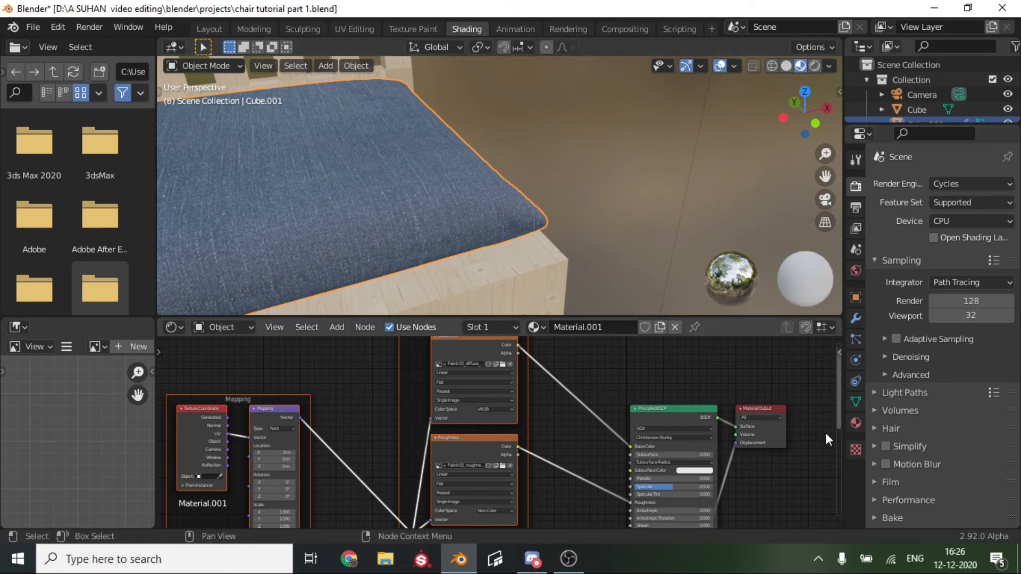
Set the displacement method in the cushion material's settings to Displacement and Bump
{"action": "left_click", "coordinate": [856, 423]}
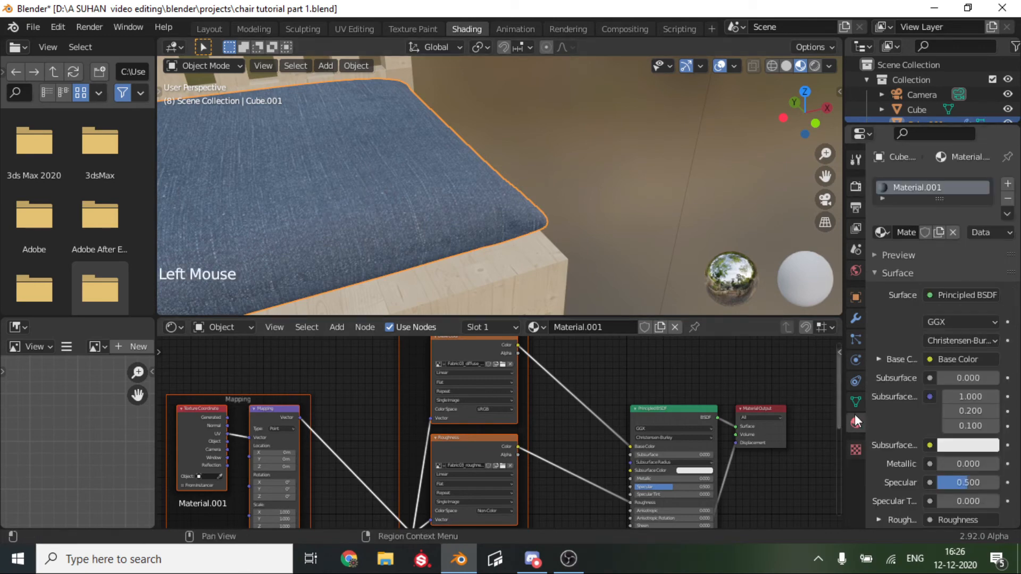
{"action": "scroll", "coordinate": [958, 410], "scroll_direction": "down", "scroll_amount": 5}
{"action": "scroll", "coordinate": [958, 410], "scroll_direction": "down", "scroll_amount": 12}
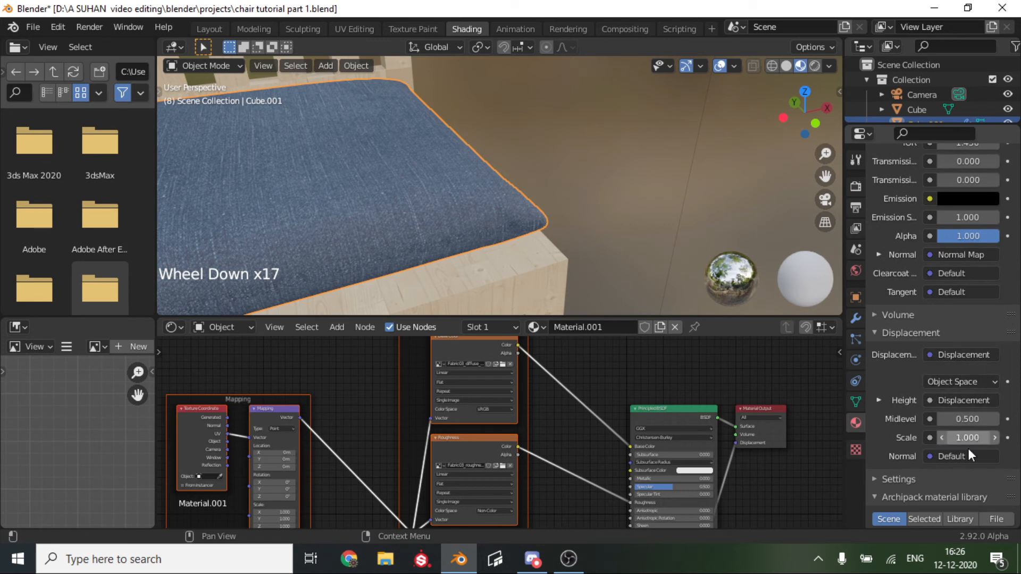
{"action": "scroll", "coordinate": [931, 367], "scroll_direction": "down", "scroll_amount": 1}
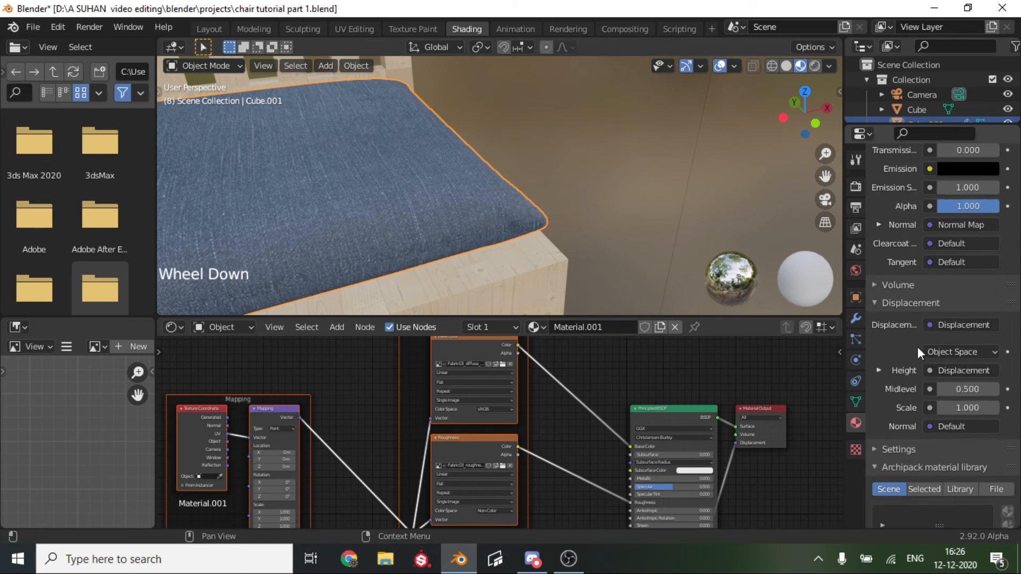
{"action": "left_click", "coordinate": [891, 304]}
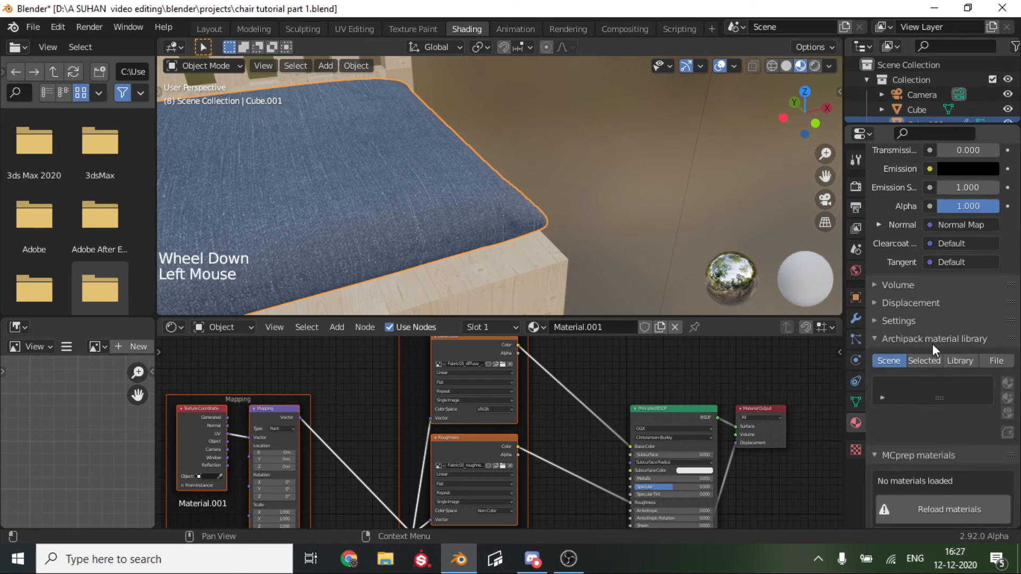
{"action": "left_click", "coordinate": [907, 323]}
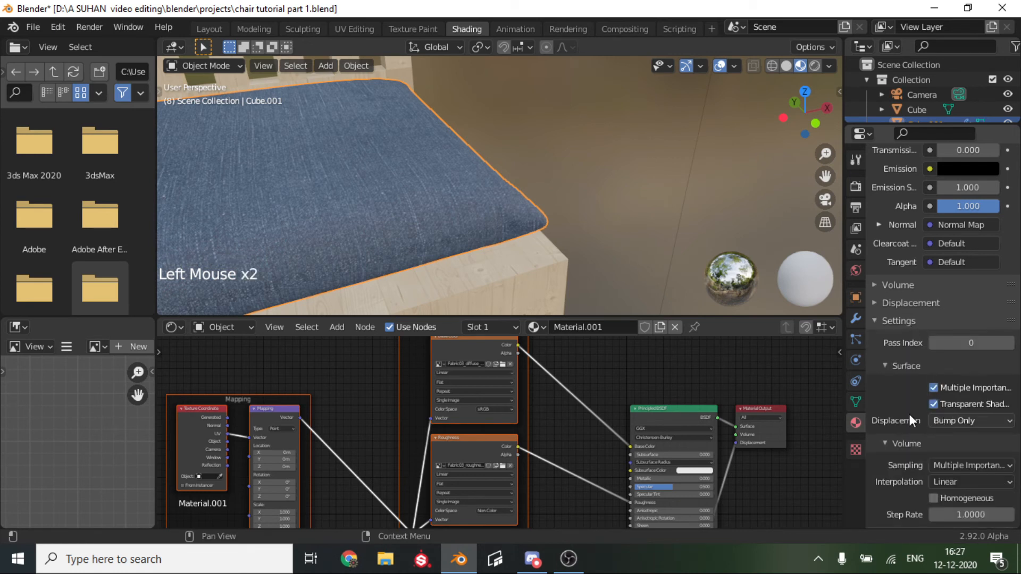
{"action": "left_click", "coordinate": [966, 421]}
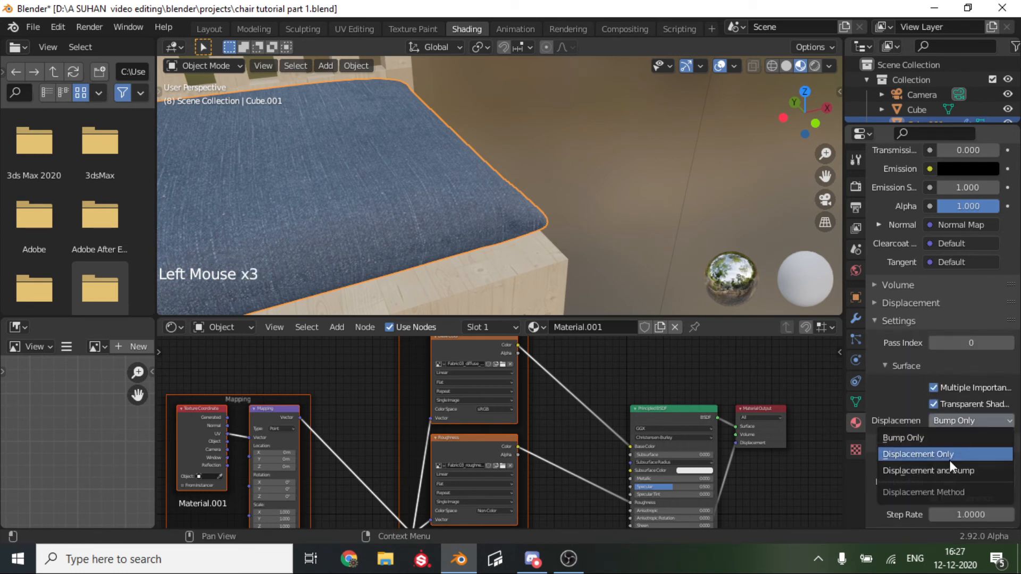
{"action": "left_click", "coordinate": [957, 471]}
Show the viewport in rendered shading and change the scene's light to a Sun with strength 10
{"action": "scroll", "coordinate": [330, 143], "scroll_direction": "down", "scroll_amount": 5}
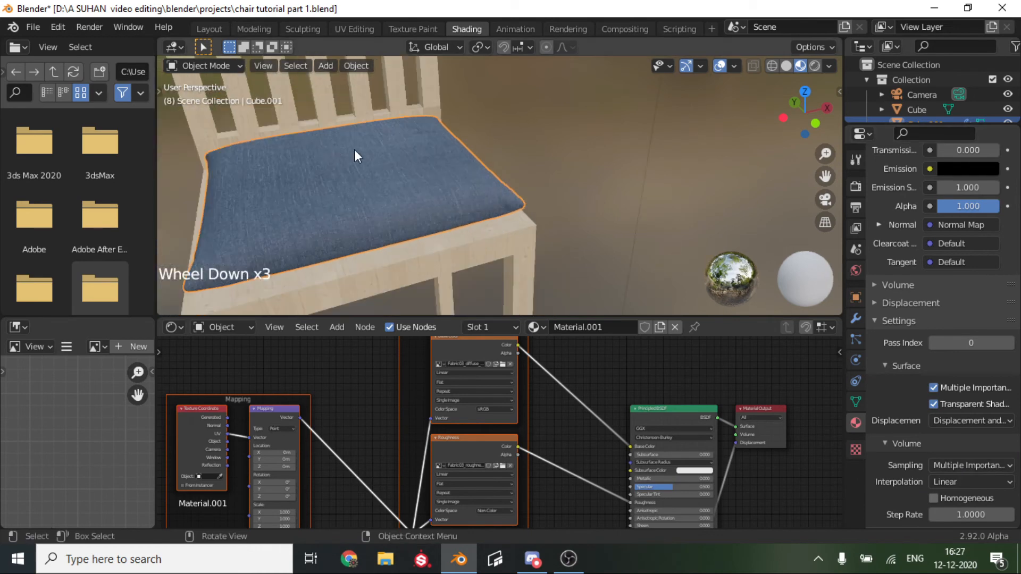
{"action": "left_click", "coordinate": [818, 66]}
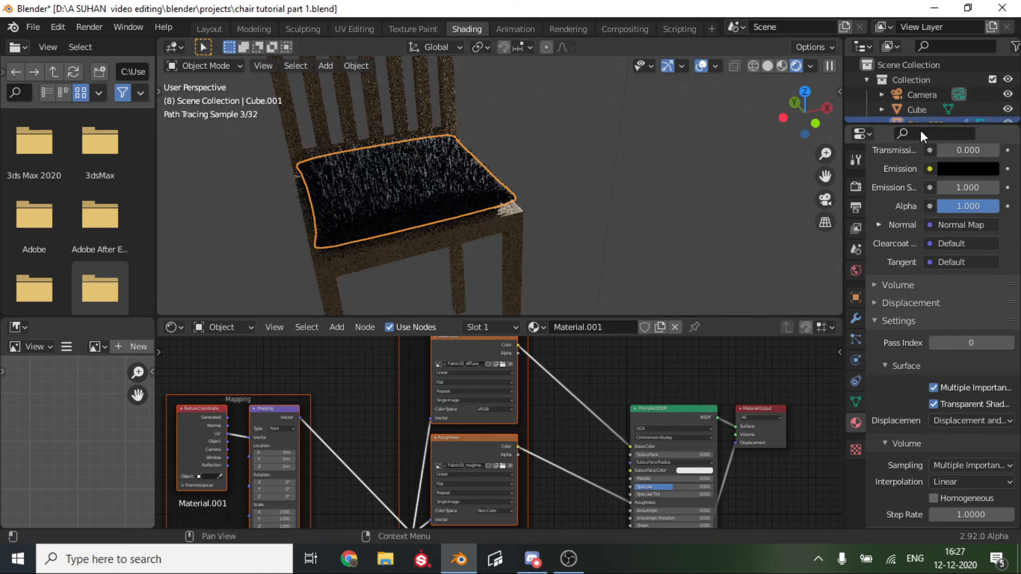
{"action": "scroll", "coordinate": [937, 100], "scroll_direction": "down", "scroll_amount": 2}
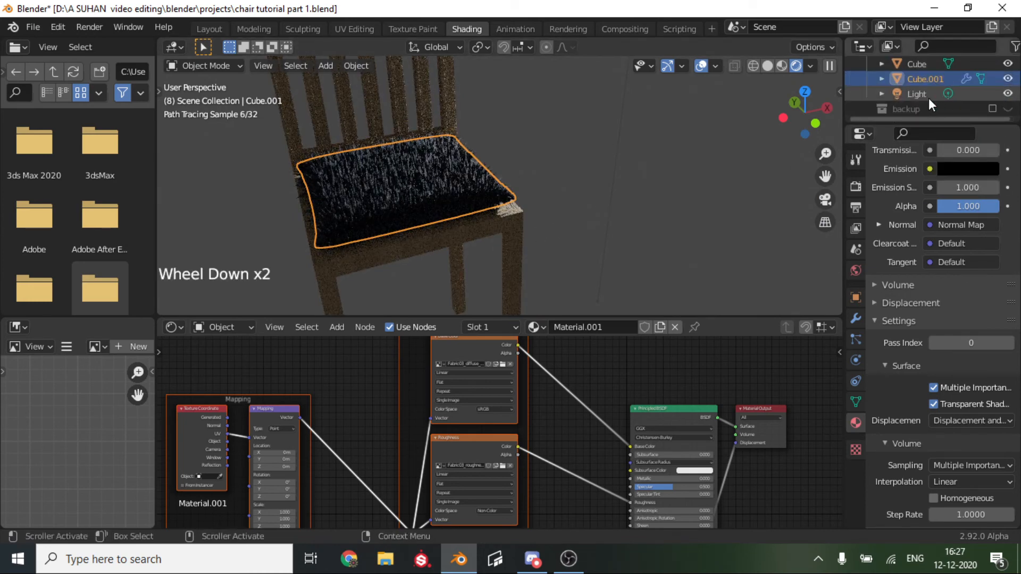
{"action": "left_click", "coordinate": [929, 96]}
{"action": "left_click", "coordinate": [924, 246]}
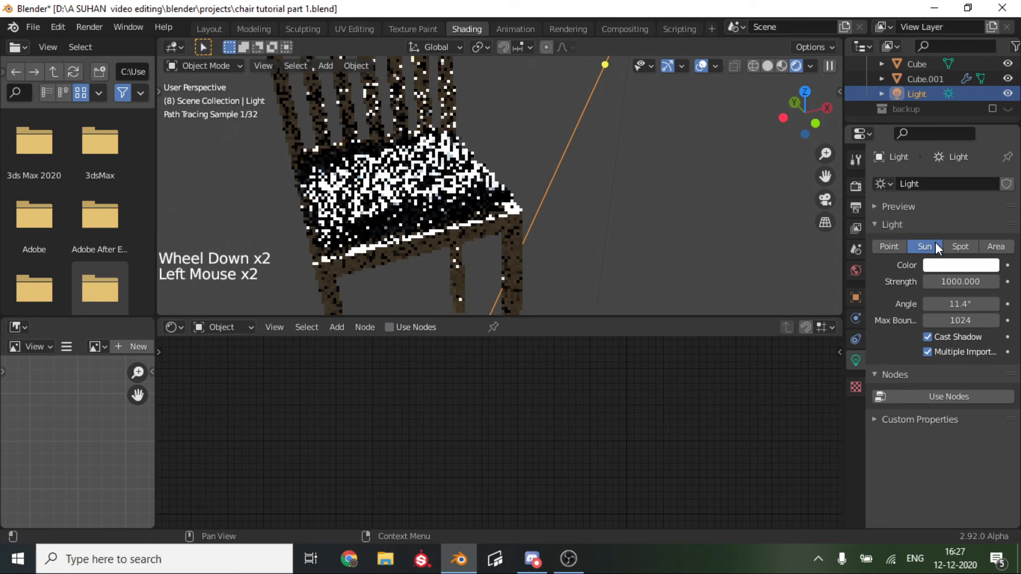
{"action": "left_click", "coordinate": [967, 282]}
{"action": "type", "text": "10"}
{"action": "key", "text": "Return"}
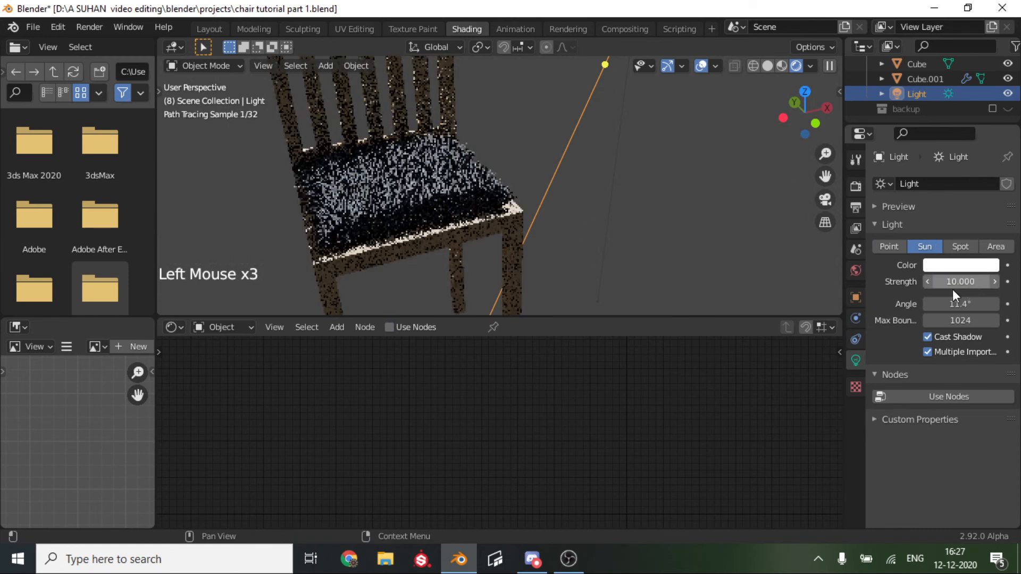
Select the seat cushion and set the scale of its Displacement node to 0.01
{"action": "scroll", "coordinate": [338, 193], "scroll_direction": "up", "scroll_amount": 3}
{"action": "left_click", "coordinate": [344, 191]}
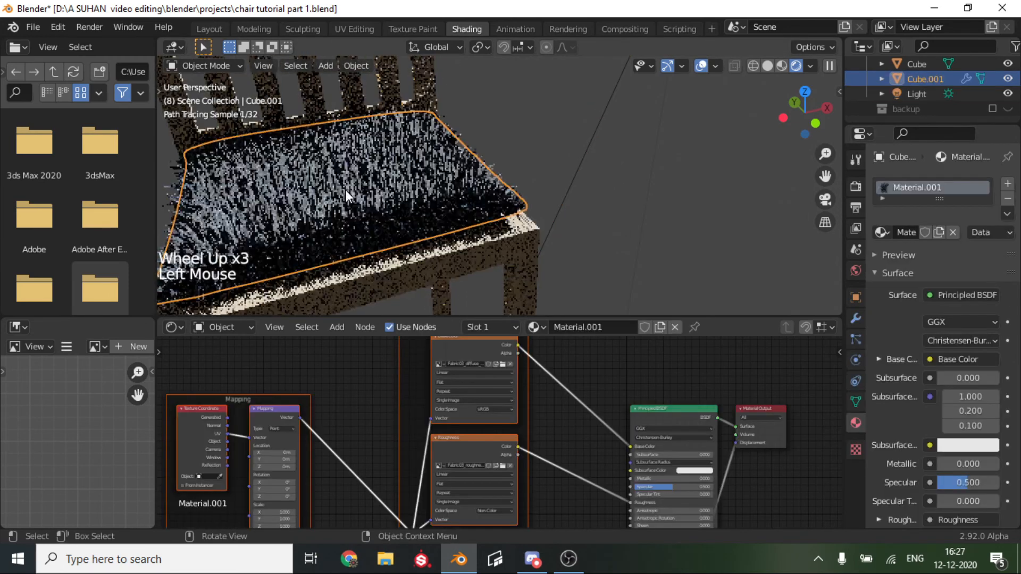
{"action": "left_click_drag", "start_coordinate": [823, 174], "coordinate": [759, 196]}
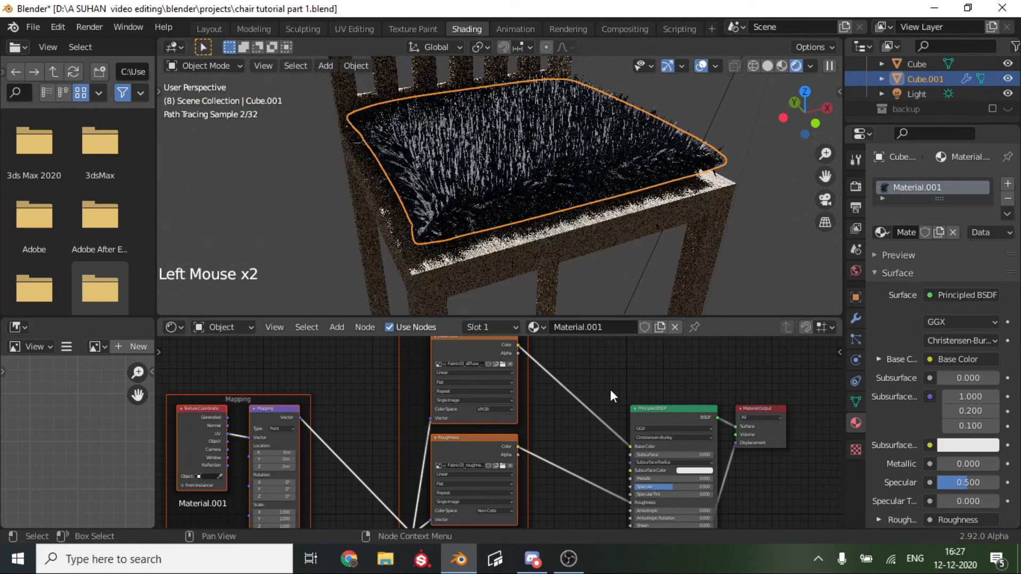
{"action": "scroll", "coordinate": [553, 461], "scroll_direction": "up", "scroll_amount": 4}
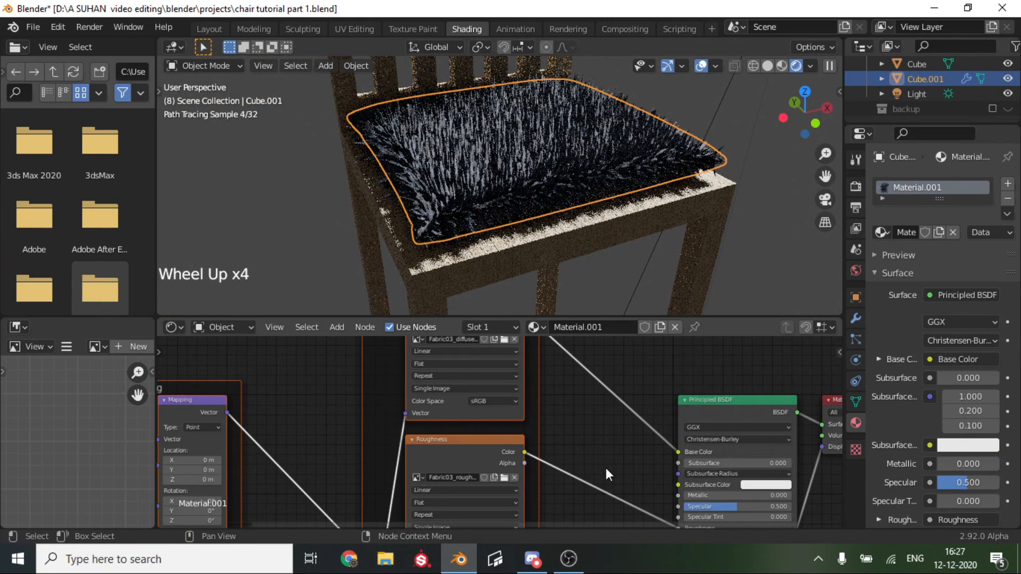
{"action": "middle_click_drag", "start_coordinate": [606, 472], "coordinate": [390, 375]}
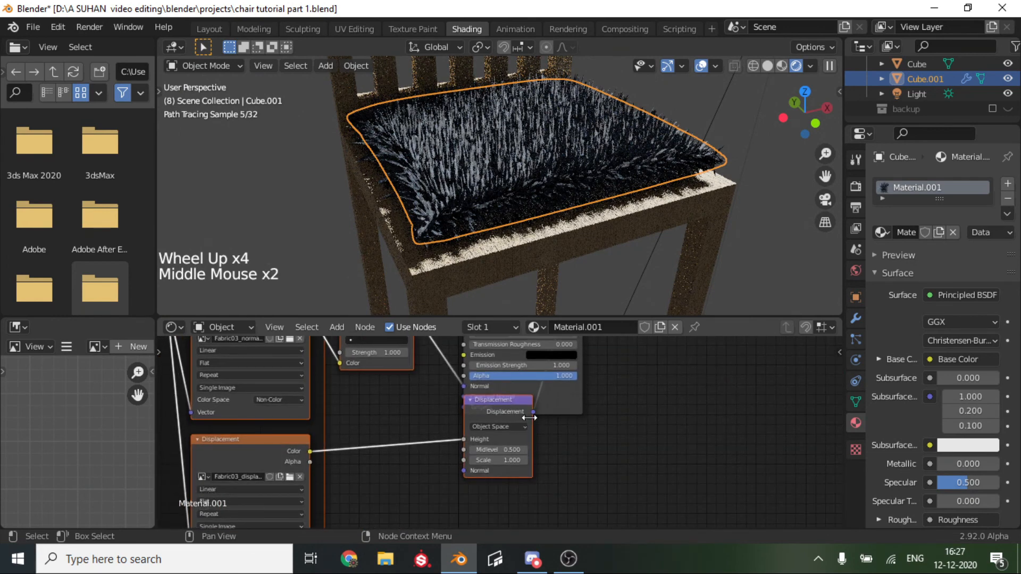
{"action": "scroll", "coordinate": [516, 473], "scroll_direction": "up", "scroll_amount": 4}
{"action": "left_click", "coordinate": [515, 471]}
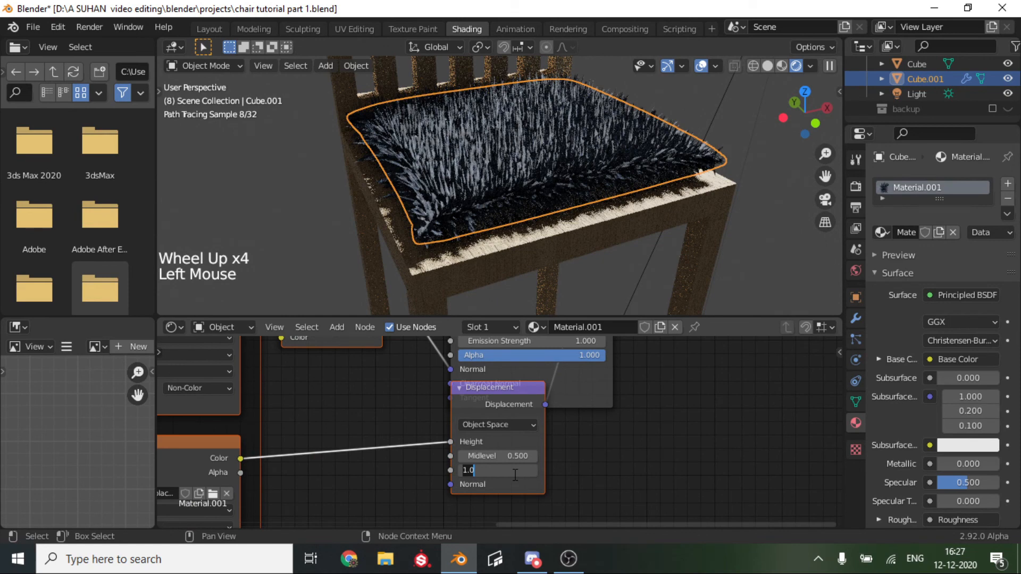
{"action": "type", "text": "0.01"}
{"action": "key", "text": "Return"}
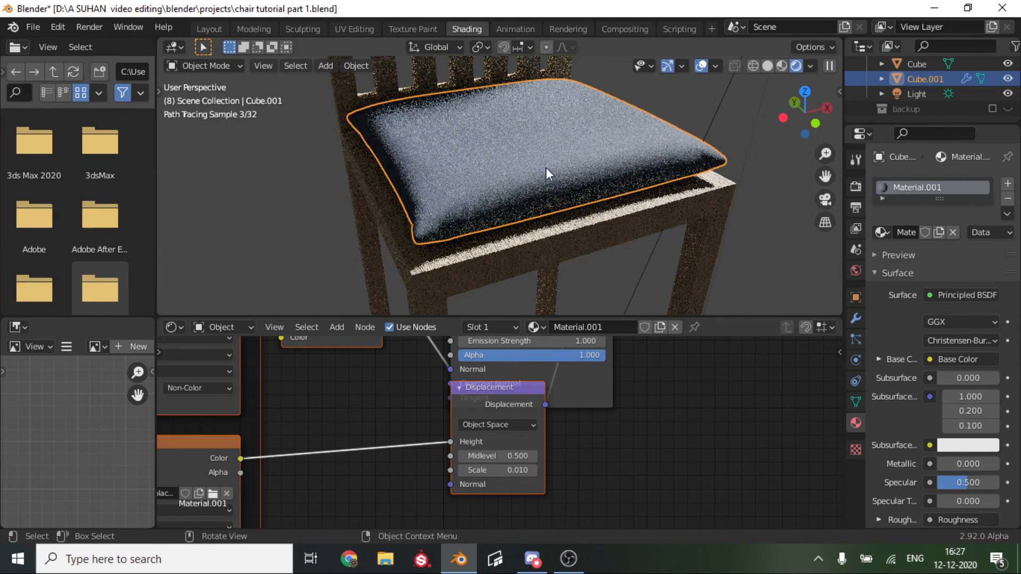
Raise the Sheen of the cushion's Principled BSDF to about 0.432 and inspect the fabric from several angles
{"action": "scroll", "coordinate": [415, 388], "scroll_direction": "down", "scroll_amount": 5}
{"action": "middle_click_drag", "start_coordinate": [414, 387], "coordinate": [533, 512]}
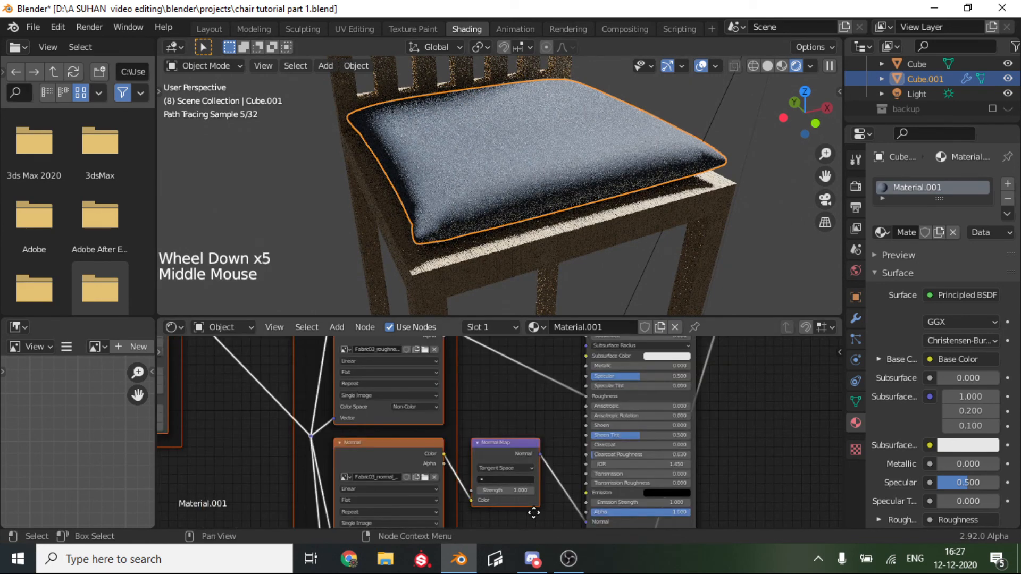
{"action": "middle_click_drag", "start_coordinate": [593, 424], "coordinate": [456, 418]}
{"action": "scroll", "coordinate": [498, 416], "scroll_direction": "up", "scroll_amount": 5}
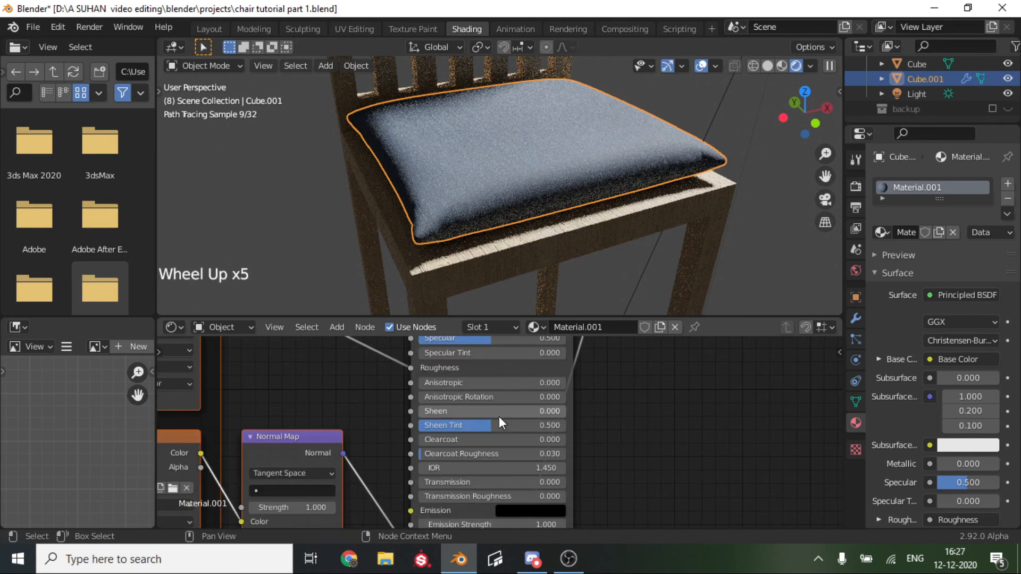
{"action": "scroll", "coordinate": [499, 416], "scroll_direction": "up", "scroll_amount": 3}
{"action": "left_click_drag", "start_coordinate": [499, 414], "coordinate": [580, 414]}
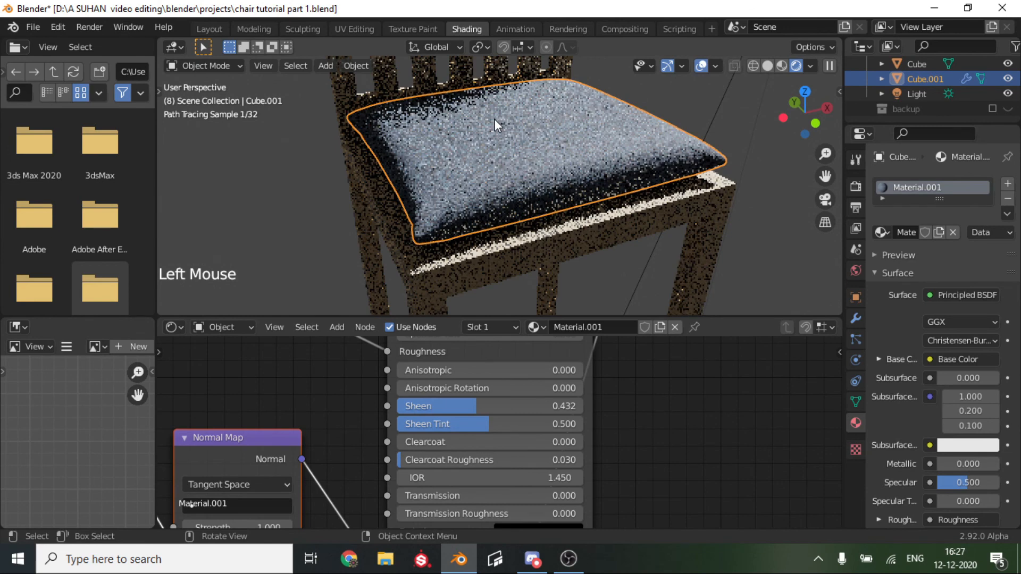
{"action": "middle_click_drag", "start_coordinate": [495, 124], "coordinate": [609, 151]}
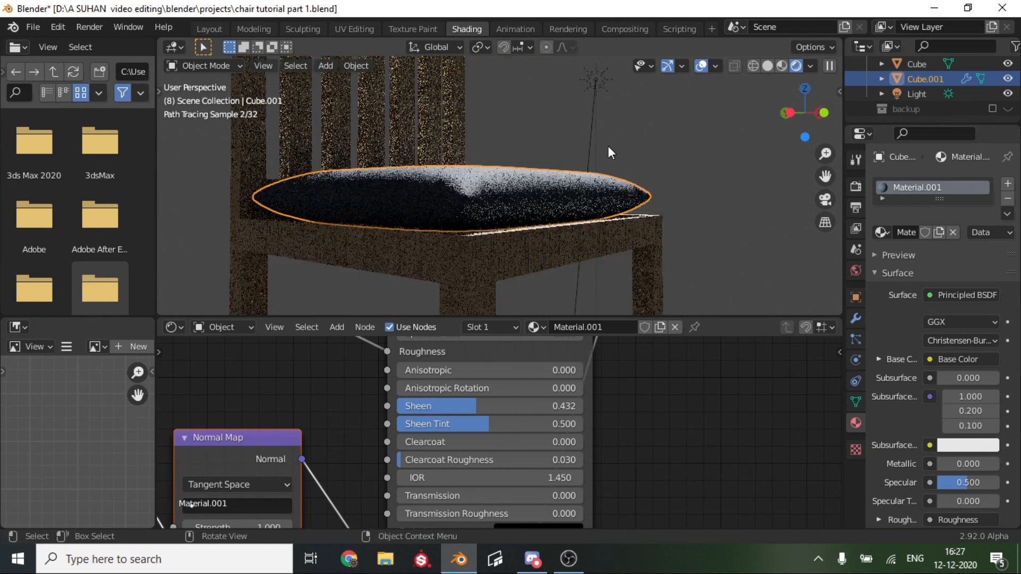
{"action": "scroll", "coordinate": [549, 175], "scroll_direction": "up", "scroll_amount": 2}
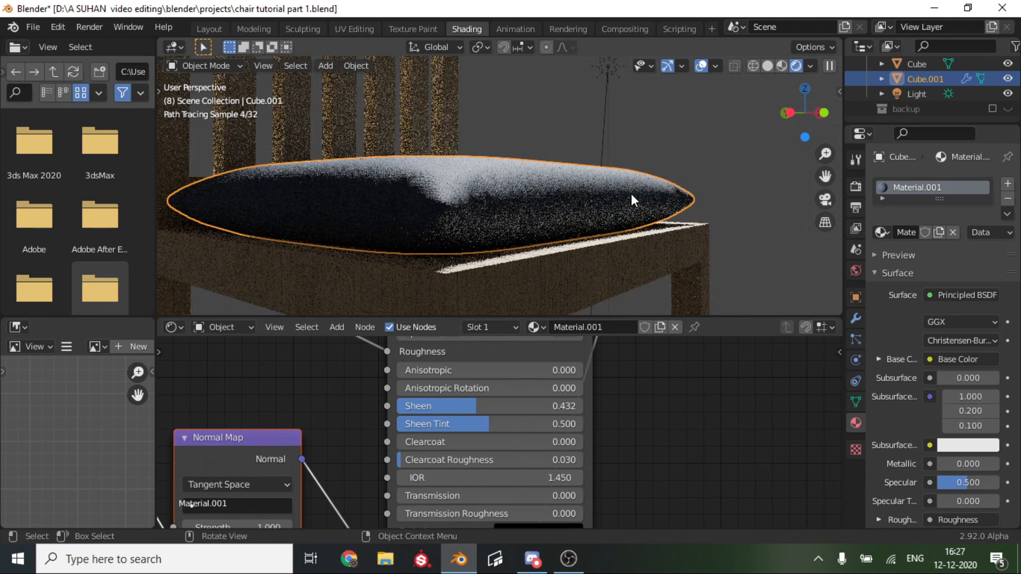
{"action": "middle_click_drag", "start_coordinate": [631, 194], "coordinate": [427, 165]}
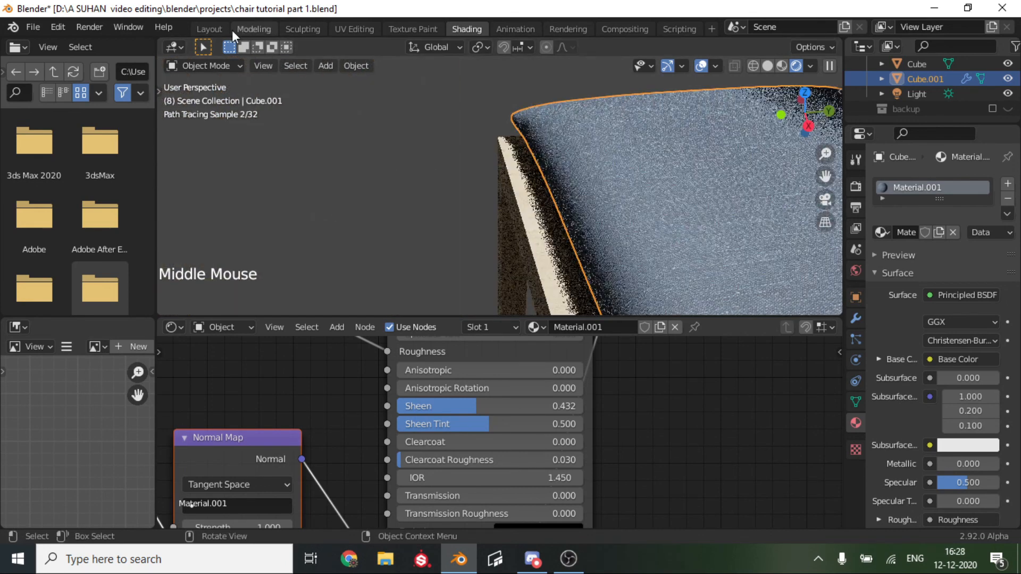
Switch to the Layout workspace and save the file
{"action": "left_click", "coordinate": [210, 29]}
{"action": "scroll", "coordinate": [433, 188], "scroll_direction": "up", "scroll_amount": 4}
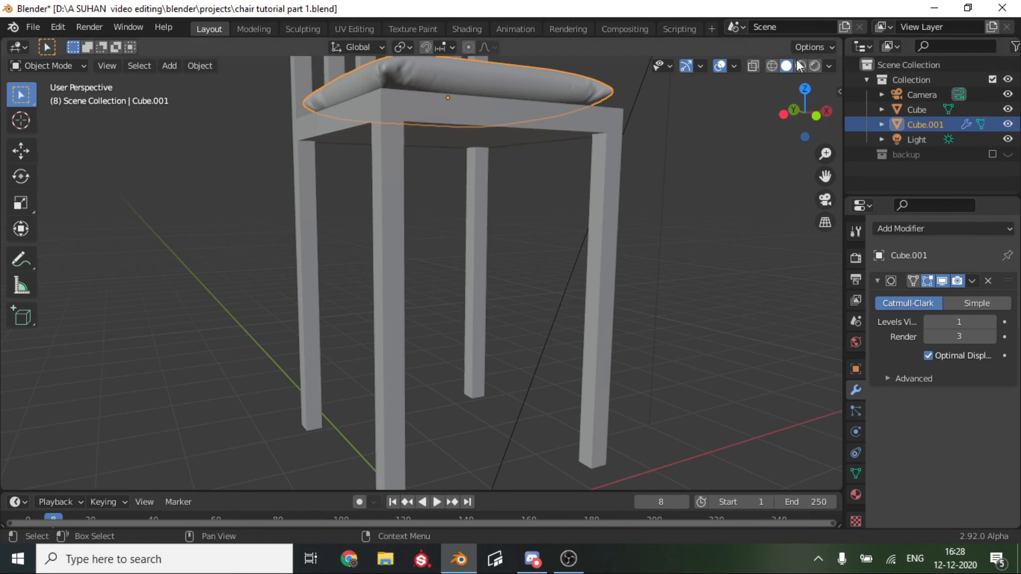
{"action": "key", "text": "ctrl+s"}
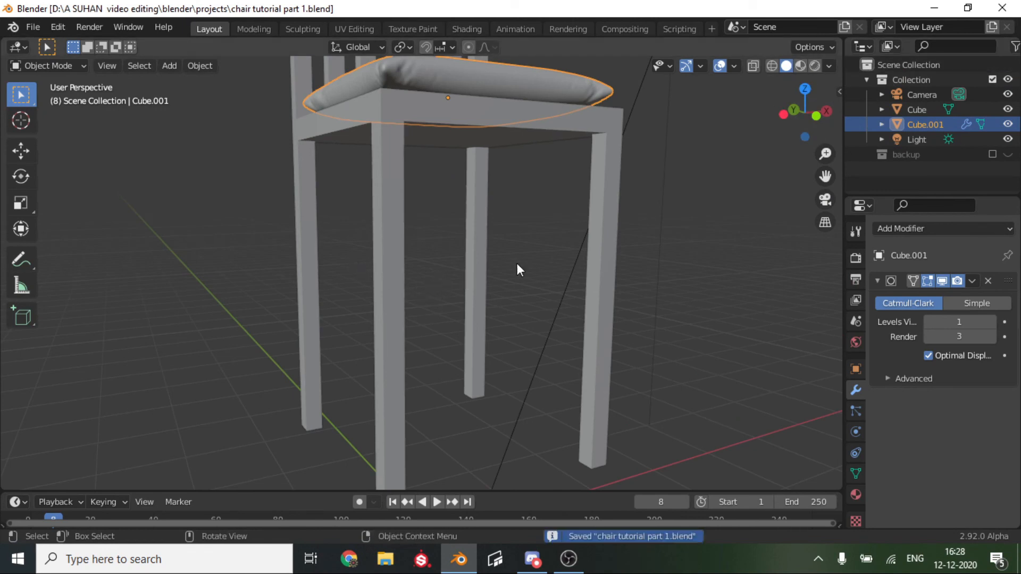
Show the chair in Material Preview shading and examine the cushion fabric up close and the whole chair from the front
{"action": "left_click", "coordinate": [800, 65]}
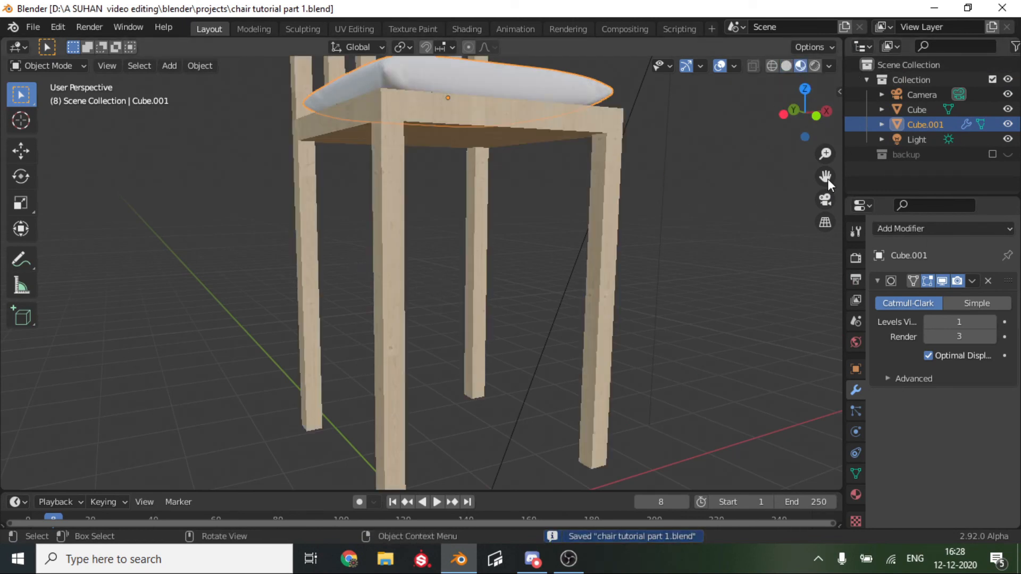
{"action": "left_click_drag", "start_coordinate": [828, 179], "coordinate": [628, 182]}
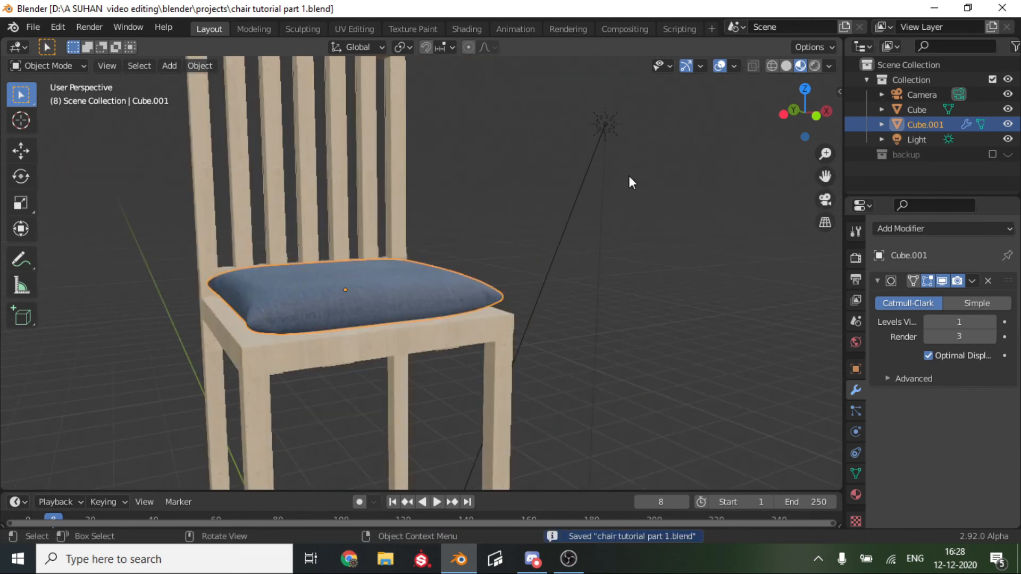
{"action": "scroll", "coordinate": [604, 175], "scroll_direction": "up", "scroll_amount": 8}
{"action": "scroll", "coordinate": [370, 248], "scroll_direction": "down", "scroll_amount": 3}
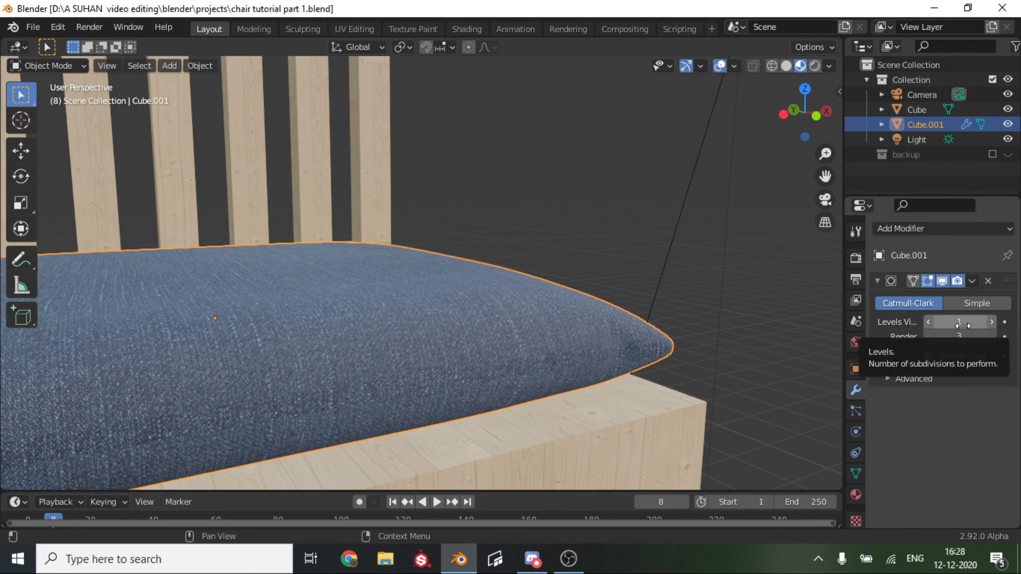
{"action": "scroll", "coordinate": [474, 231], "scroll_direction": "down", "scroll_amount": 6}
{"action": "middle_click_drag", "start_coordinate": [502, 218], "coordinate": [380, 250]}
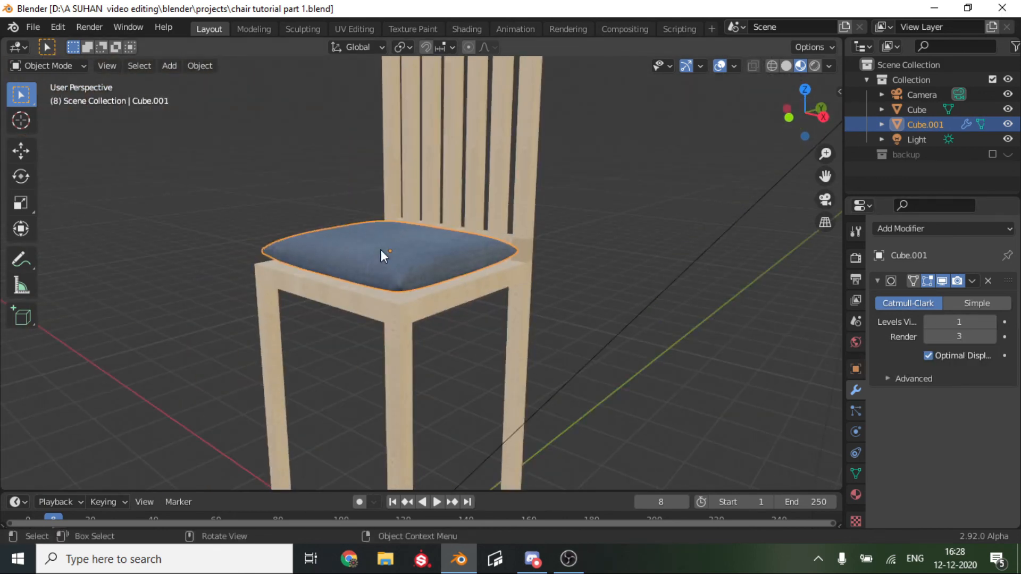